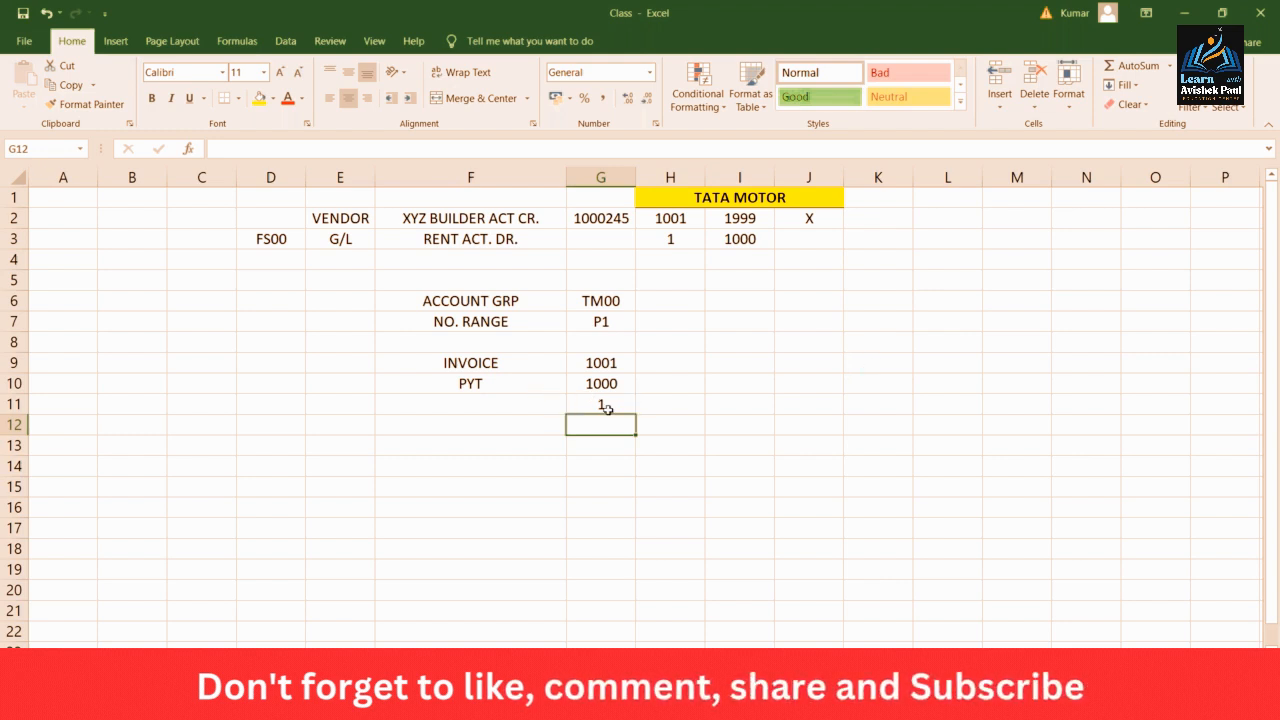
click(601, 403)
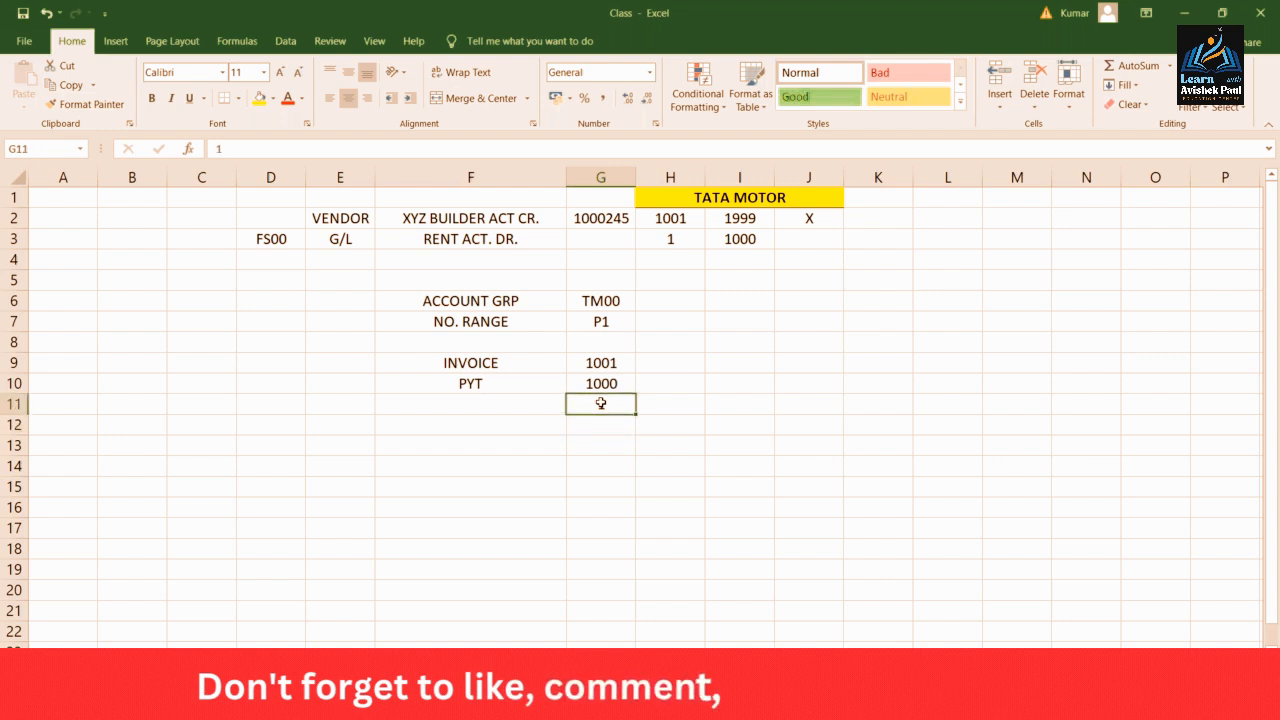
key(Up)
key(Up)
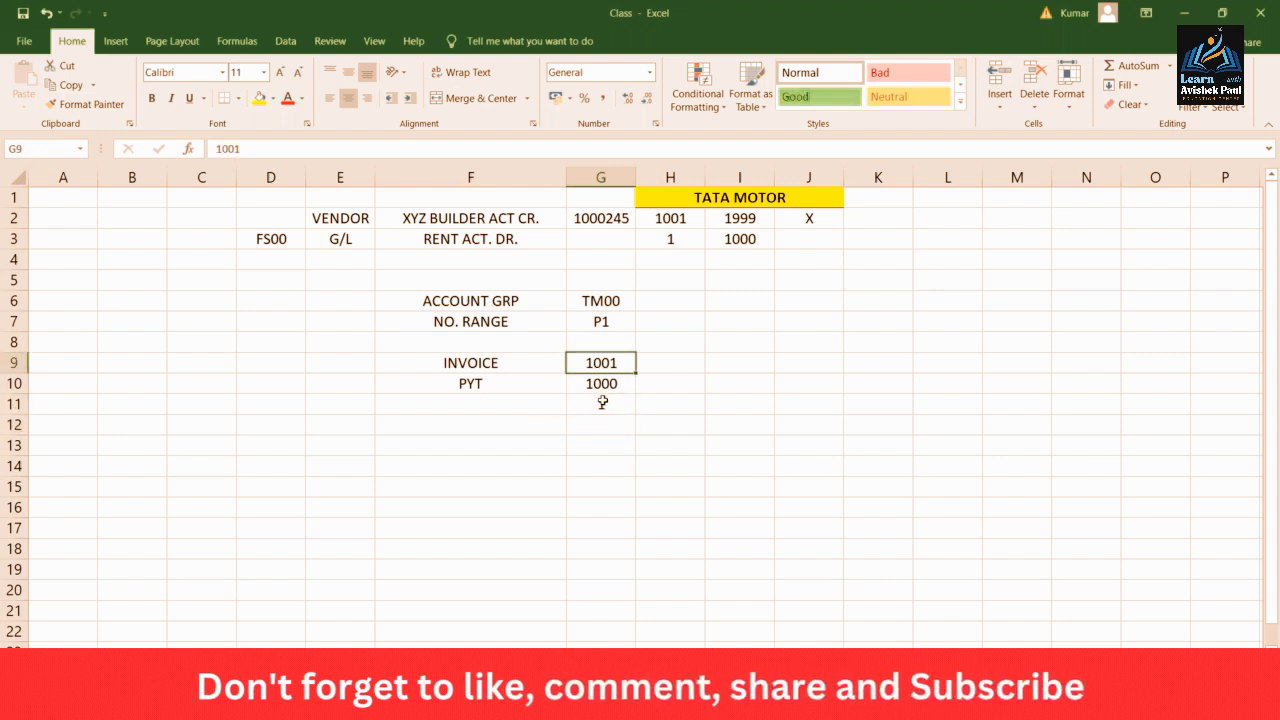
click(602, 402)
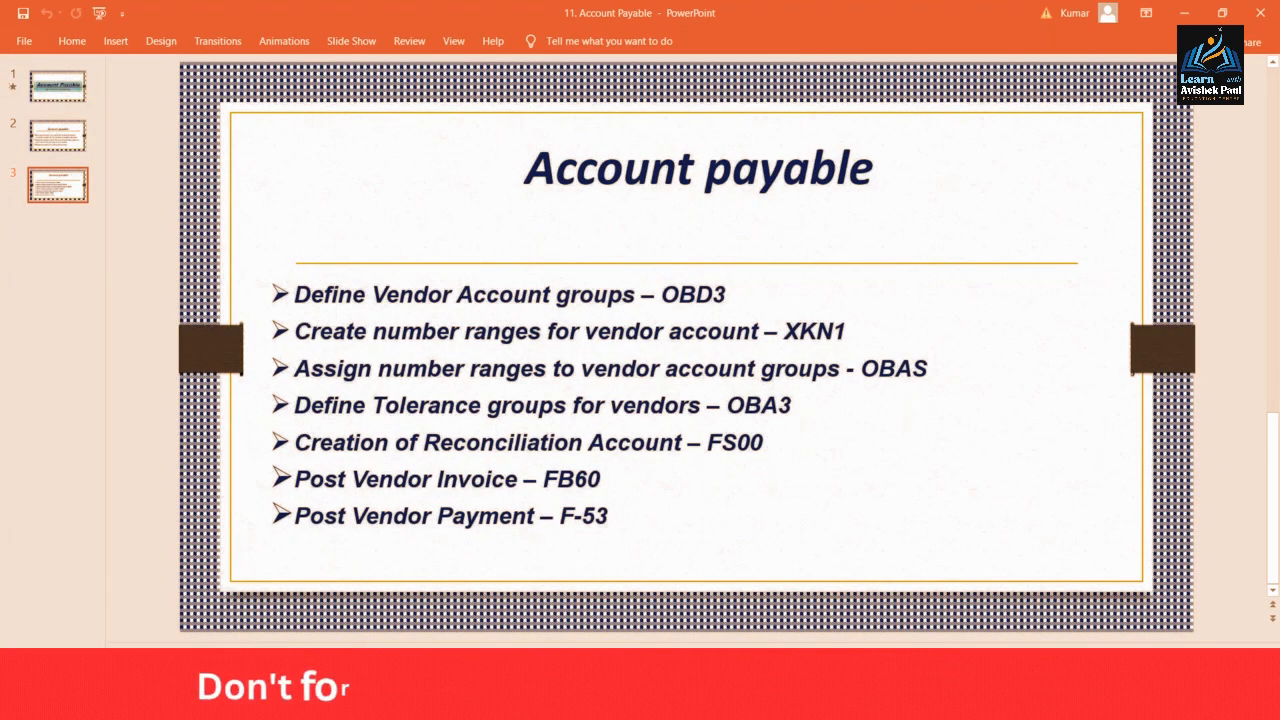
Switch to the SAP vendor interval window, open a new session and start transaction OBA3
mouse_move(566, 640)
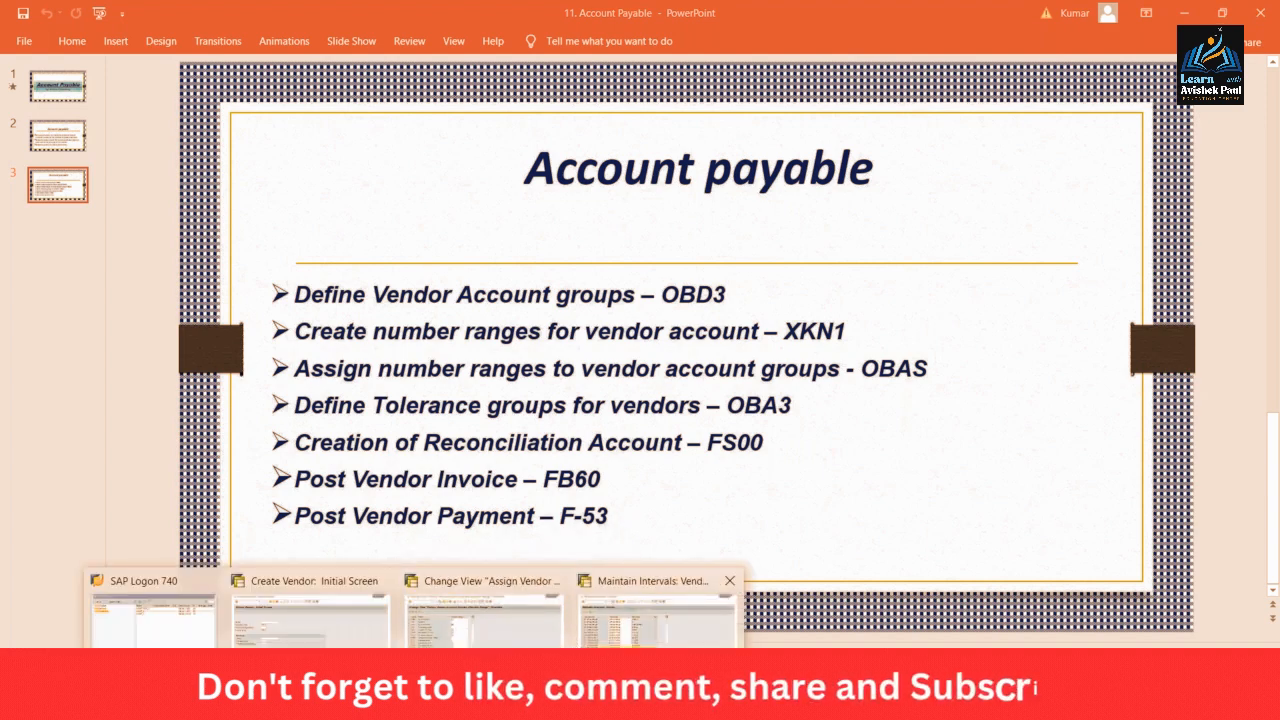
click(655, 620)
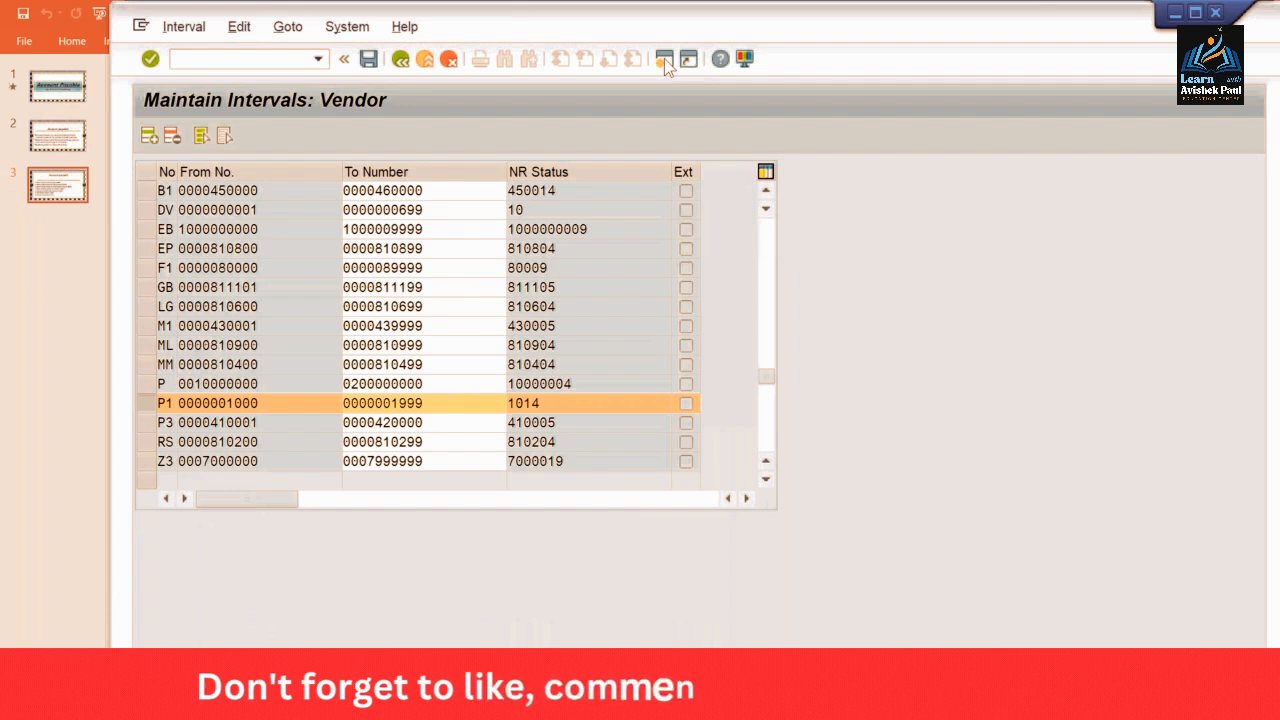
click(664, 59)
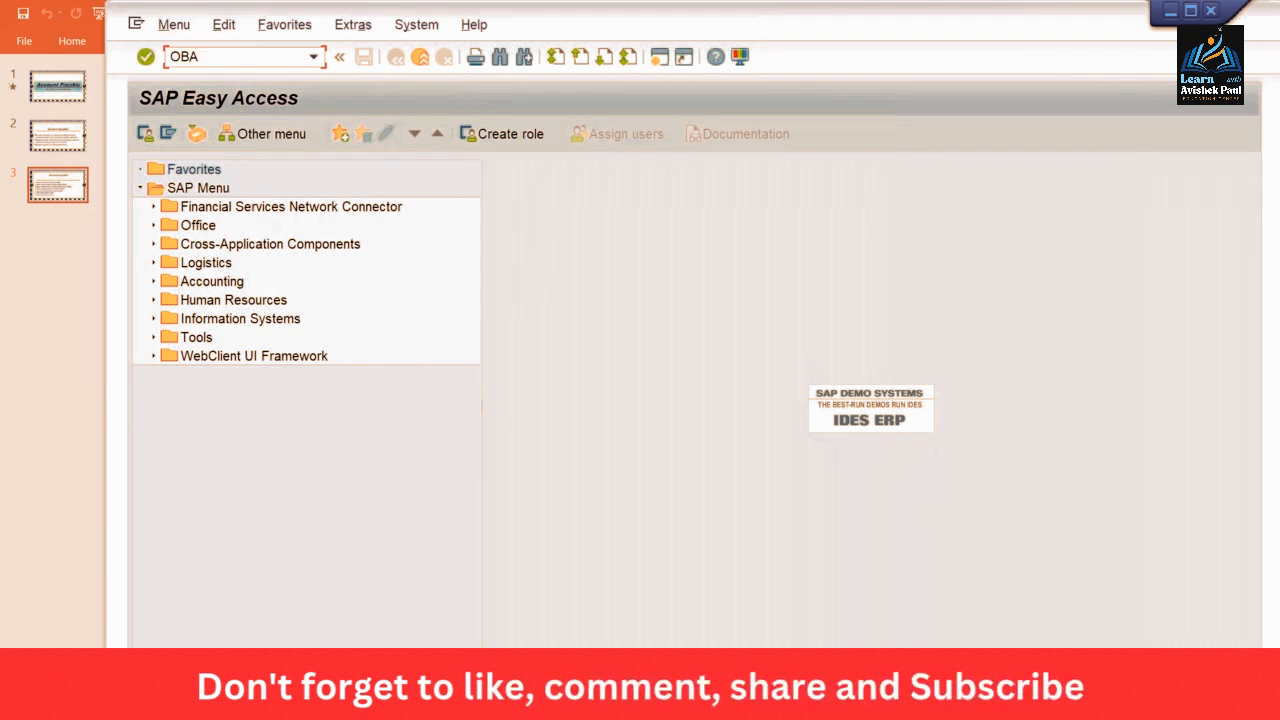
text(3)
key(Return)
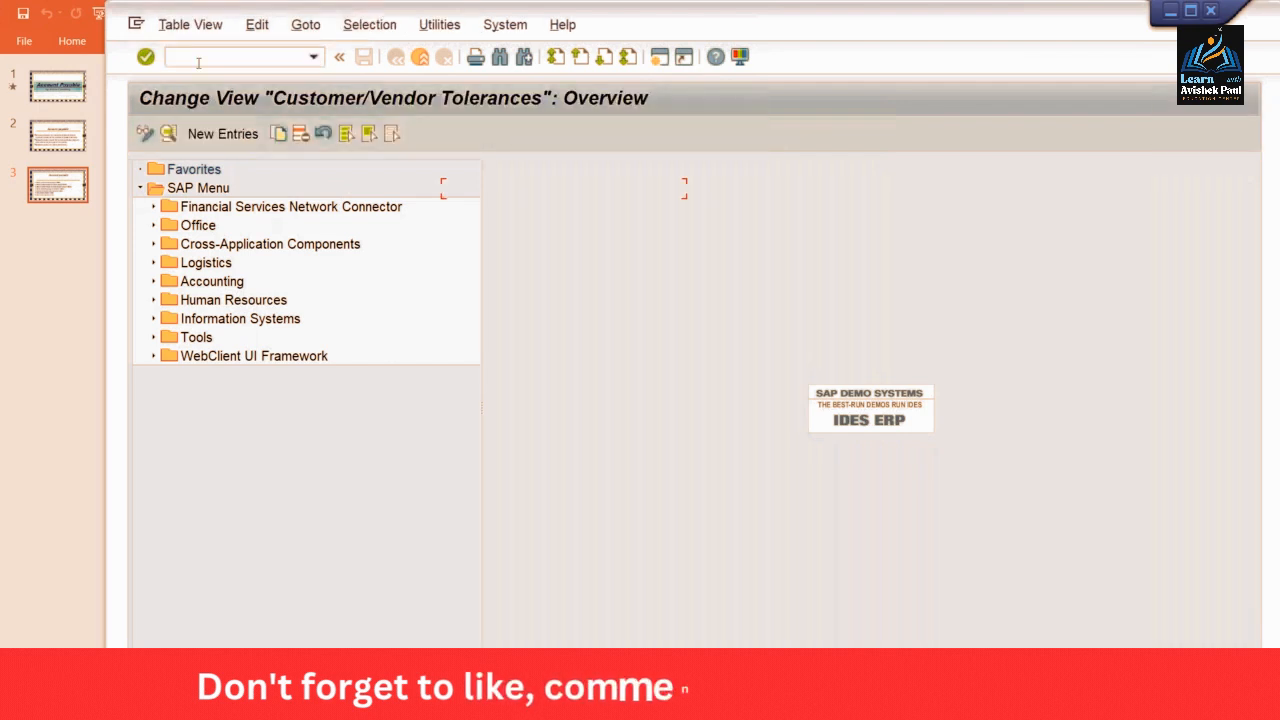
Create a new vendor tolerance entry for company code TM00 described as TATA MOTOR, with the tolerance group code blank
click(225, 131)
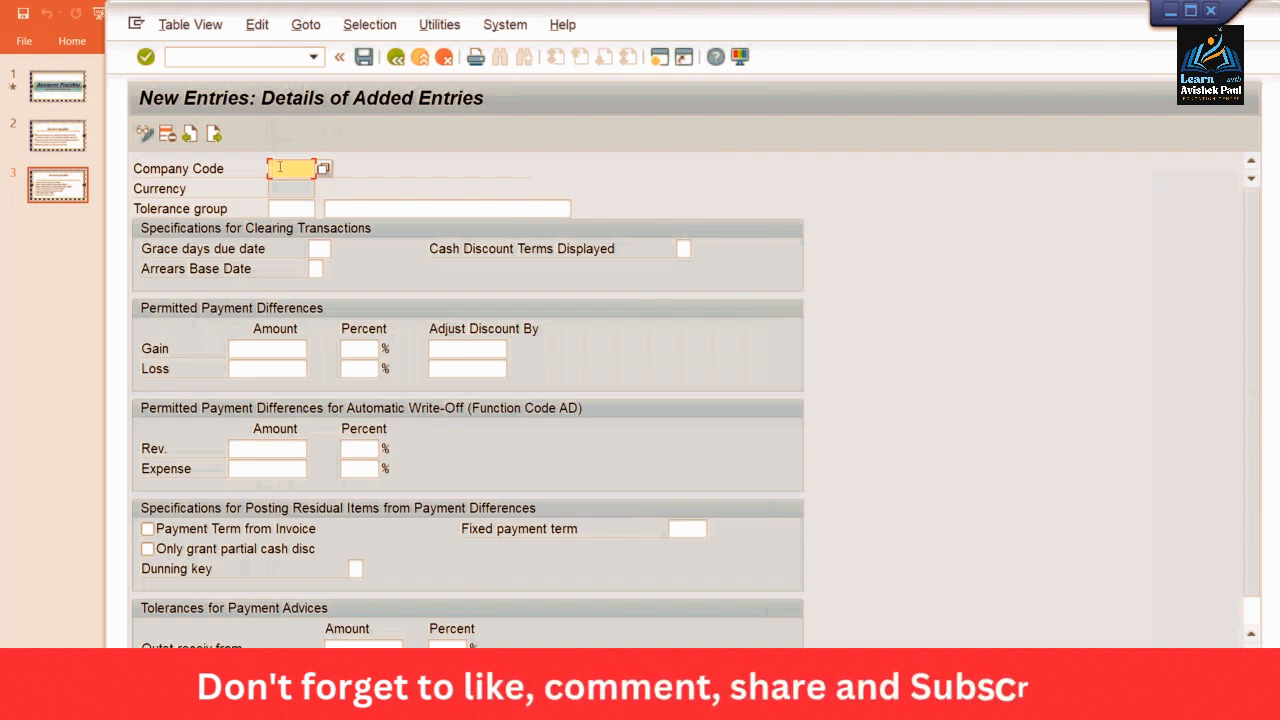
text(TM)
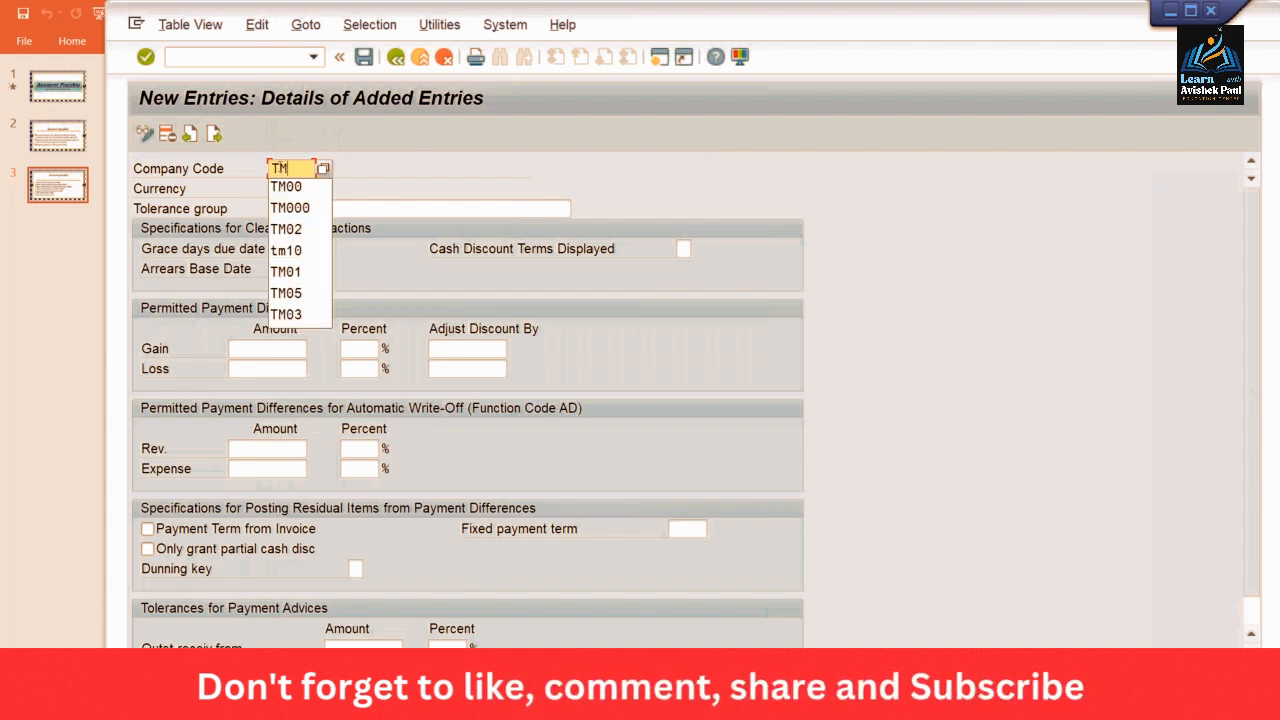
text(00)
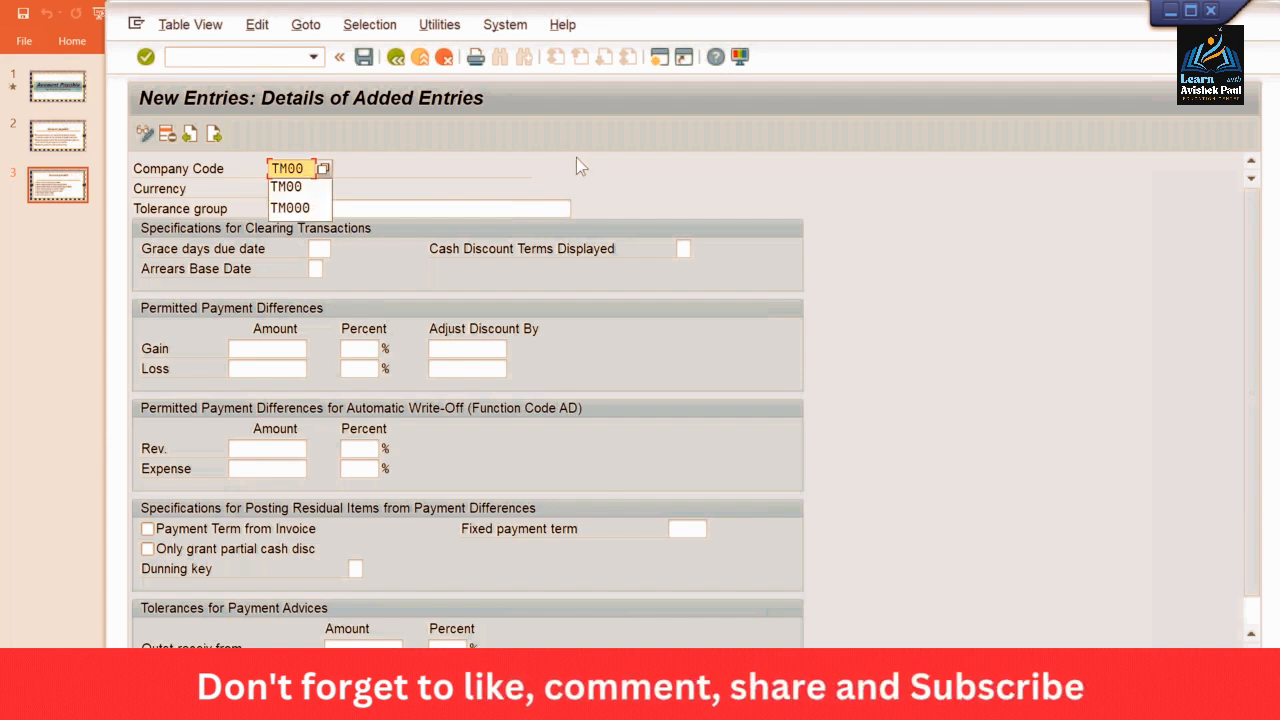
key(Escape)
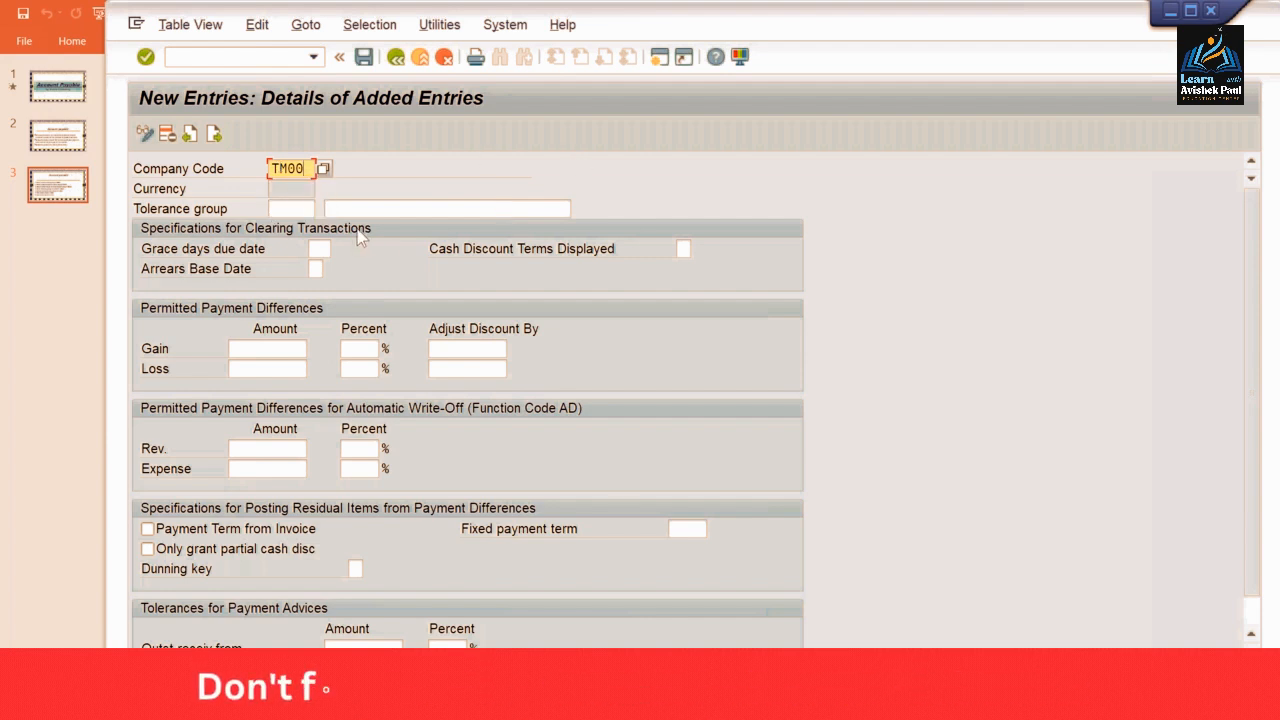
click(289, 211)
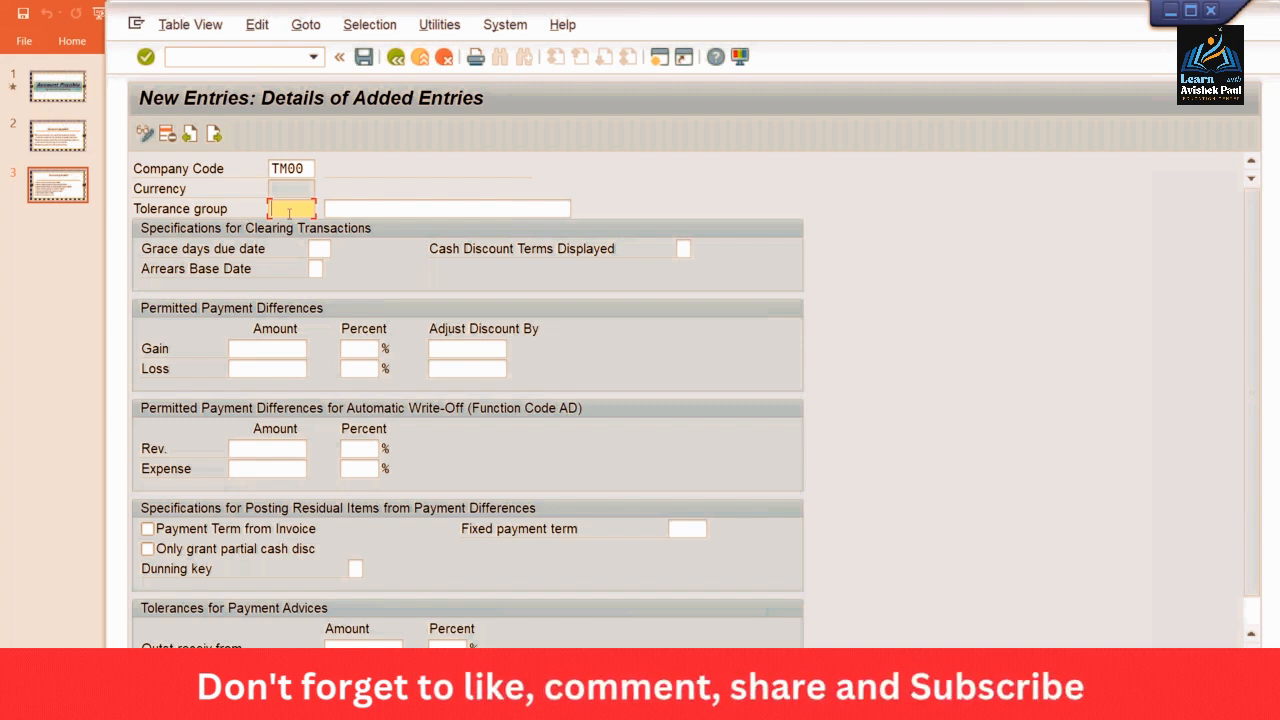
key(Tab)
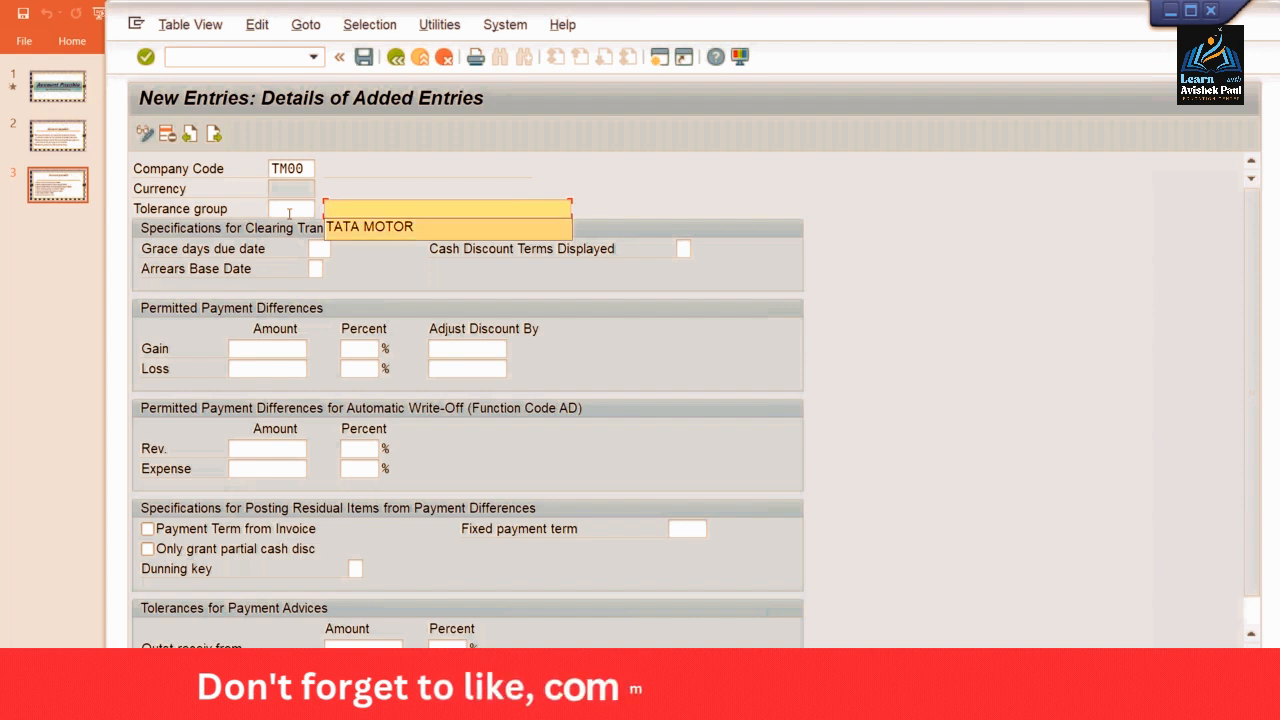
key(Down)
key(Return)
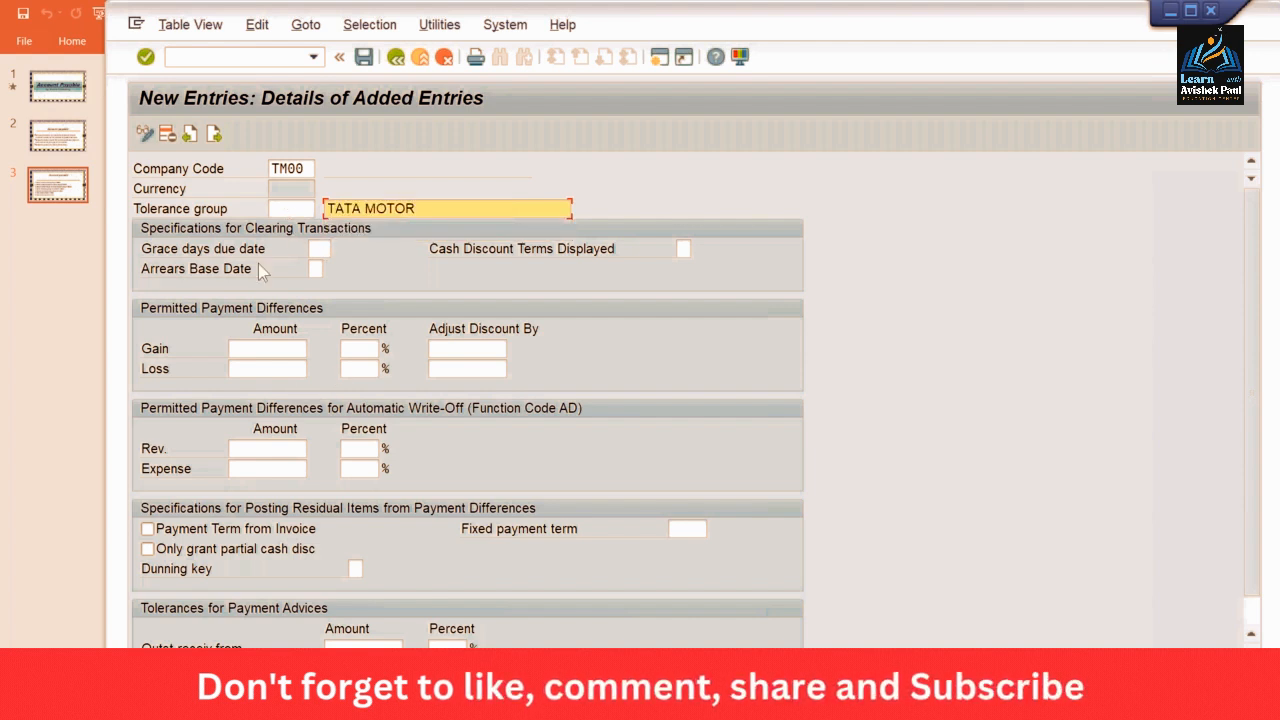
Set the permitted payment difference amounts to 10 for both gain and loss, and save the entry to the customizing request
click(321, 250)
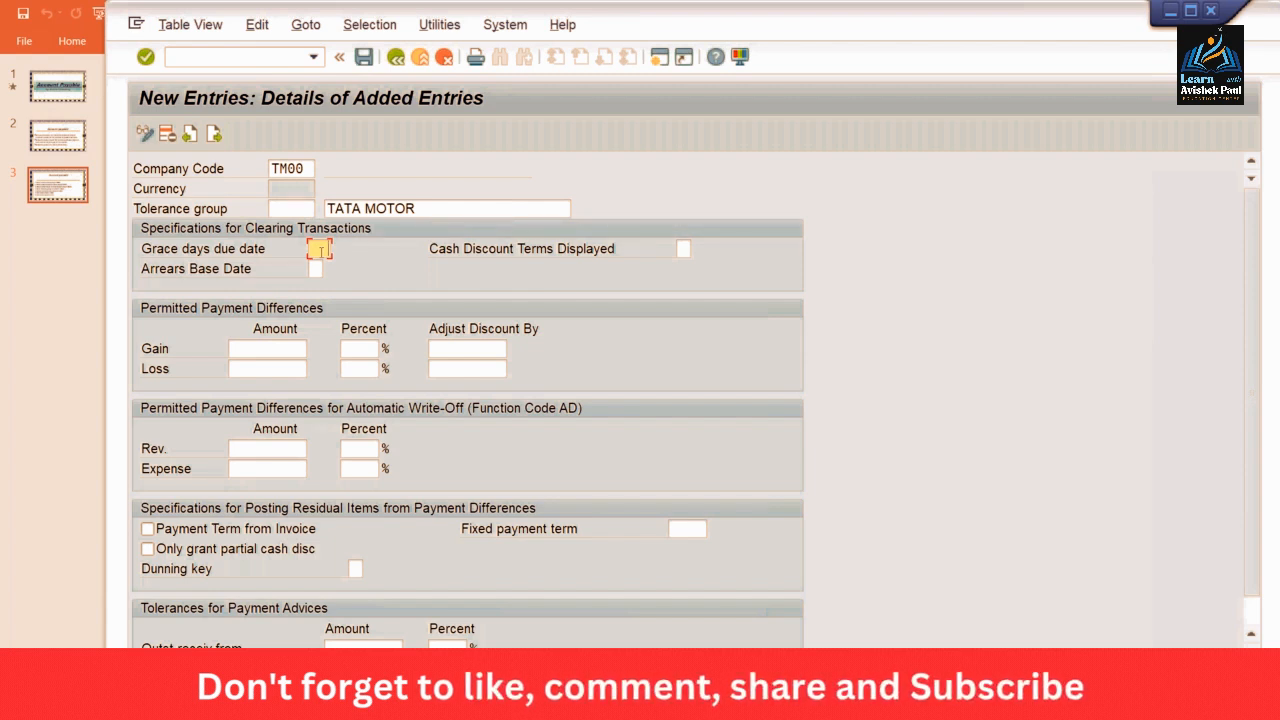
click(265, 352)
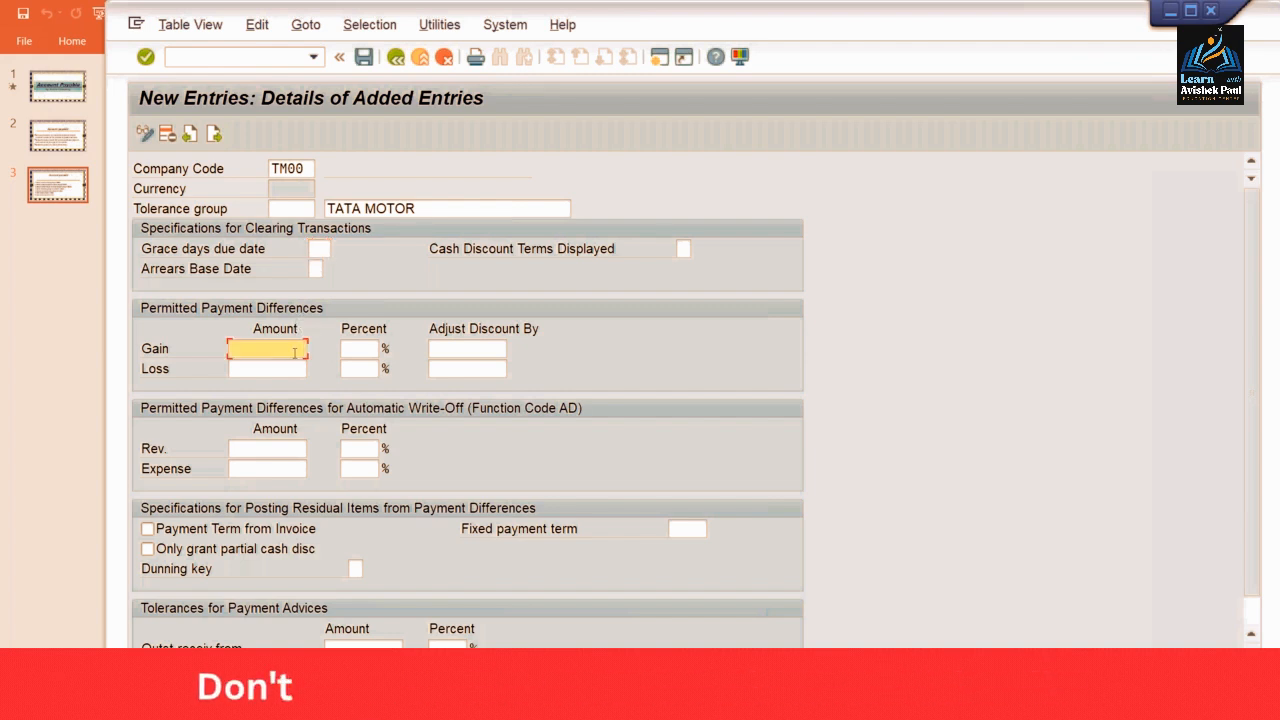
text(10)
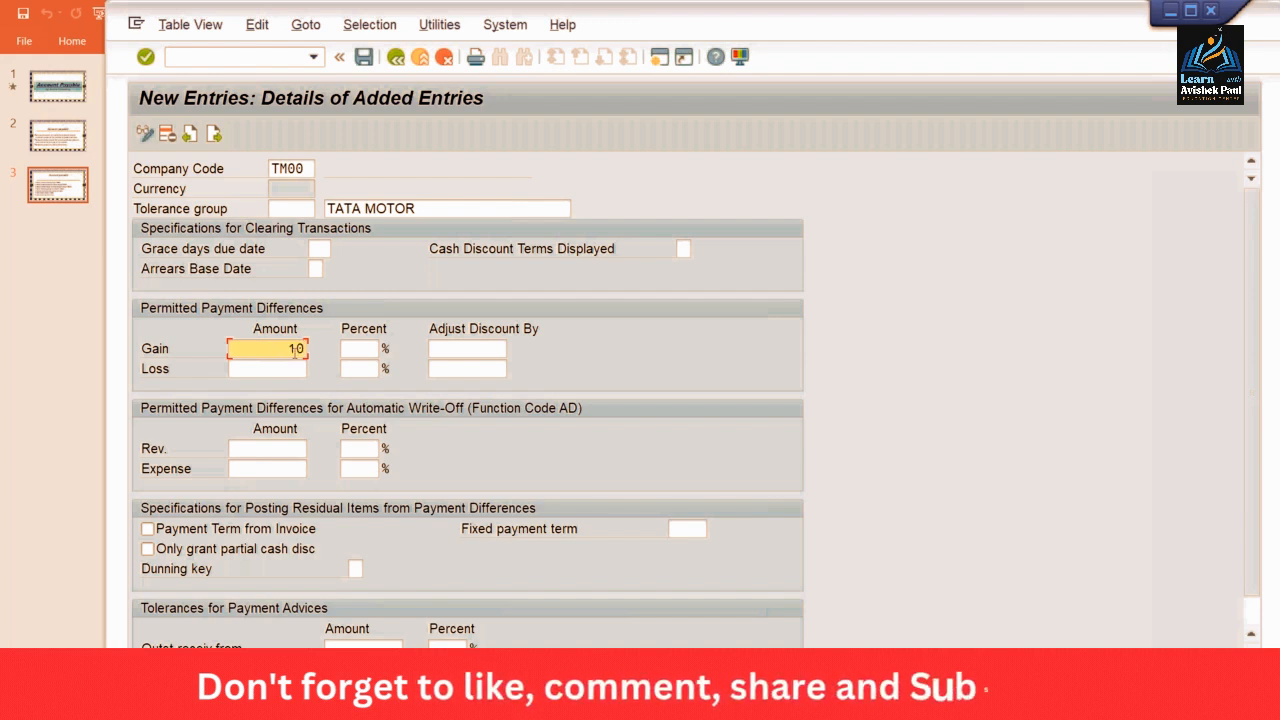
key(Tab)
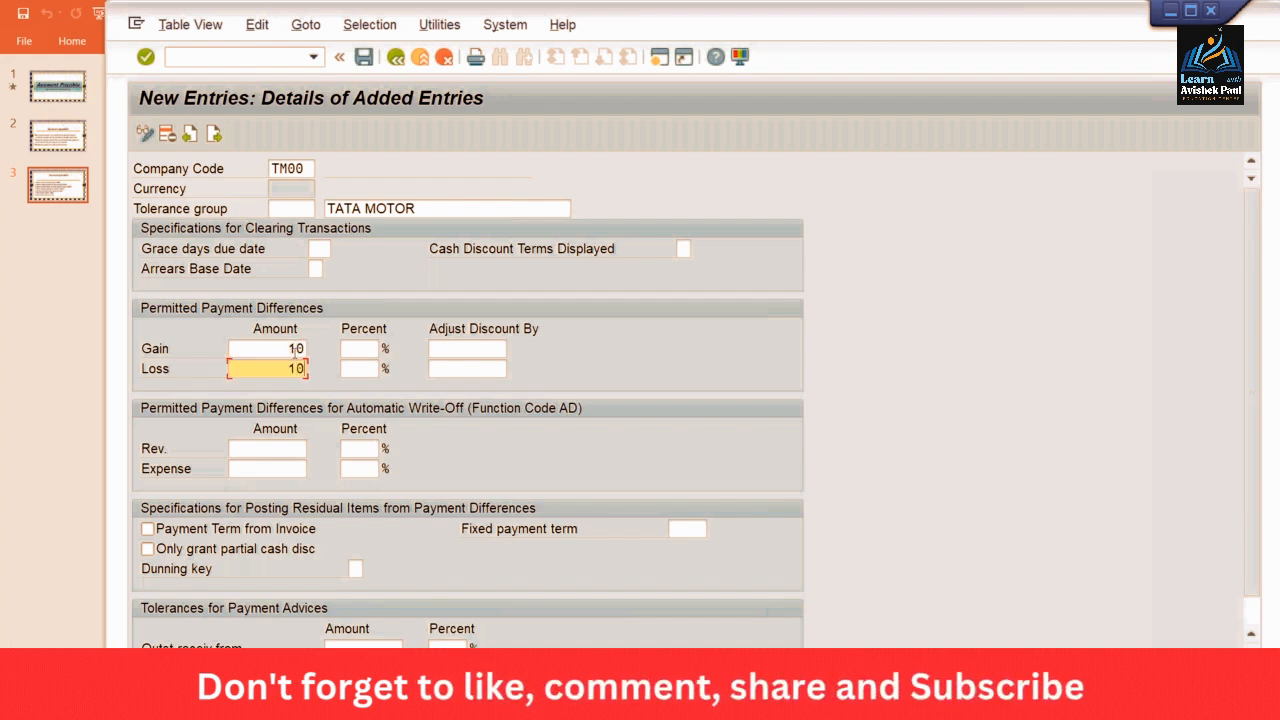
key(Return)
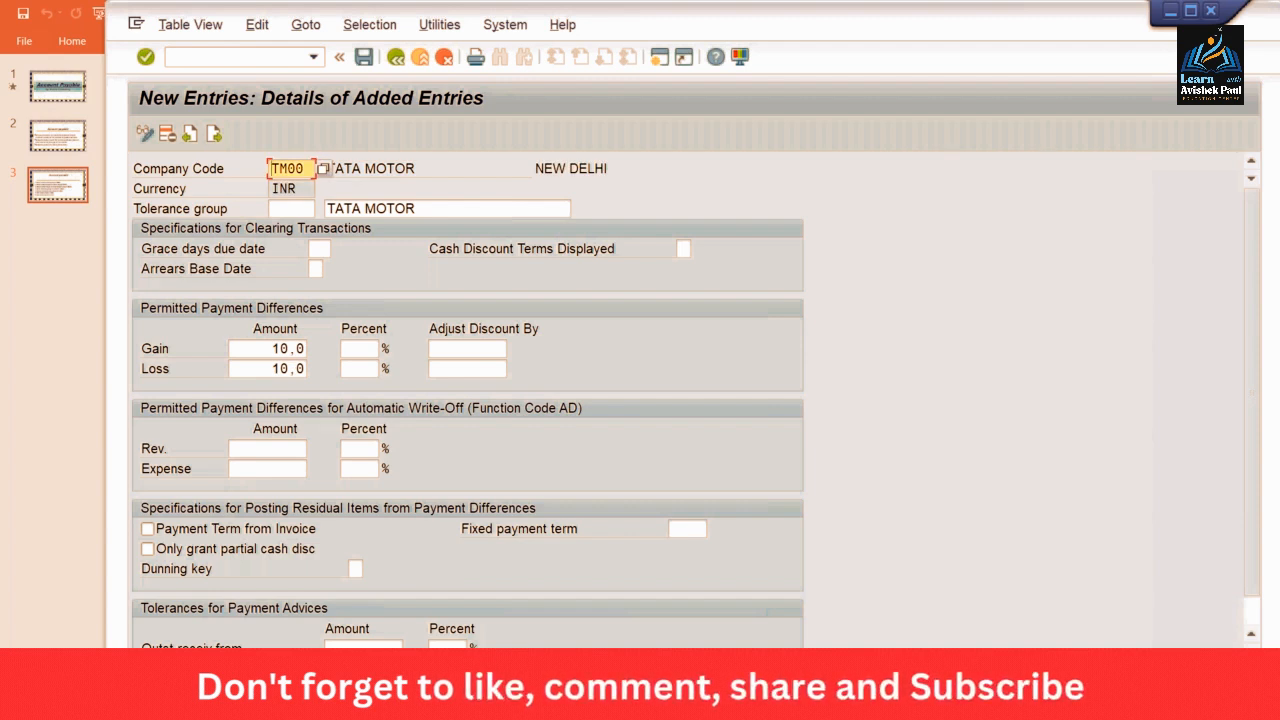
key(ctrl+s)
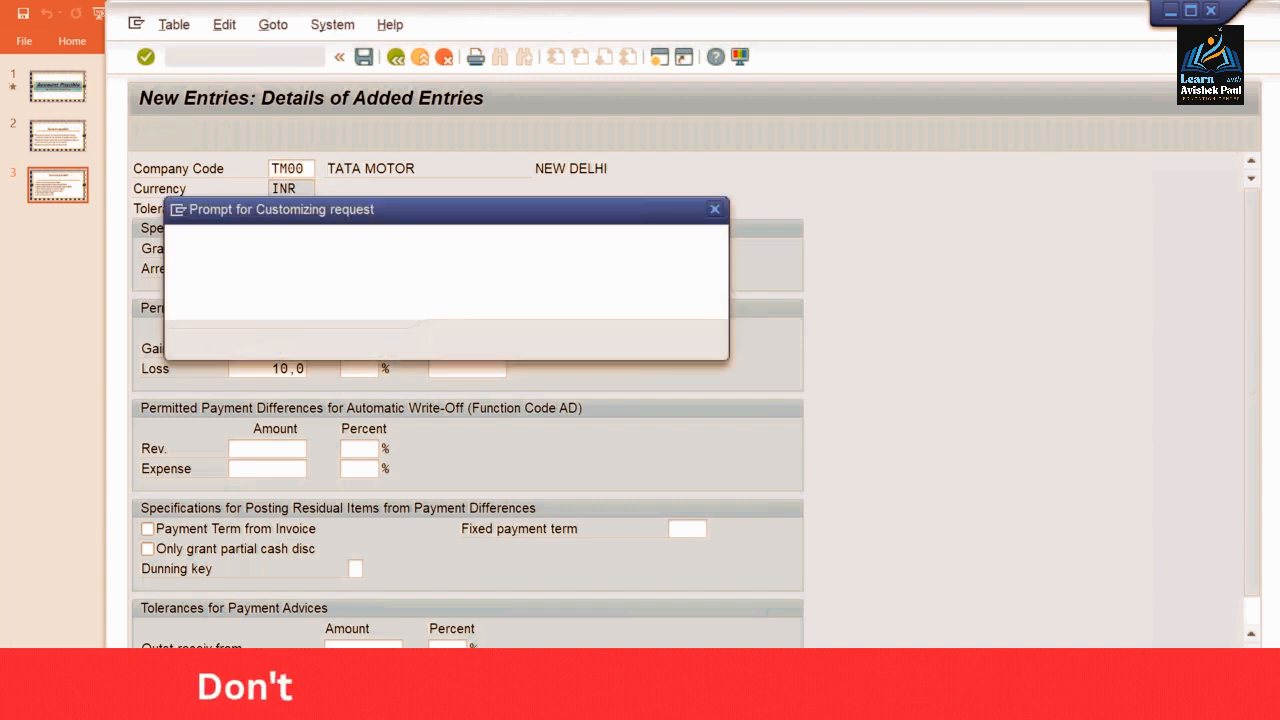
key(Return)
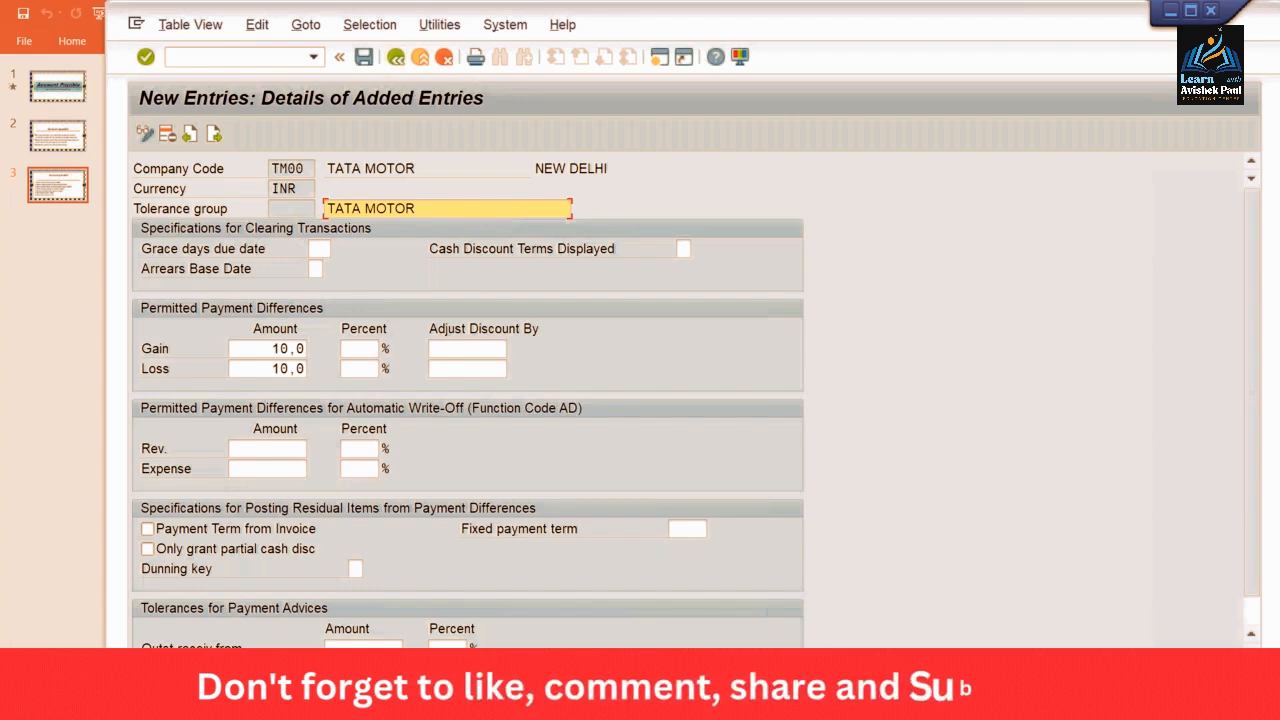
Switch to the Class workbook in Excel and label the invoice-payment difference in row 11 as GAIN in cell H11
mouse_move(444, 700)
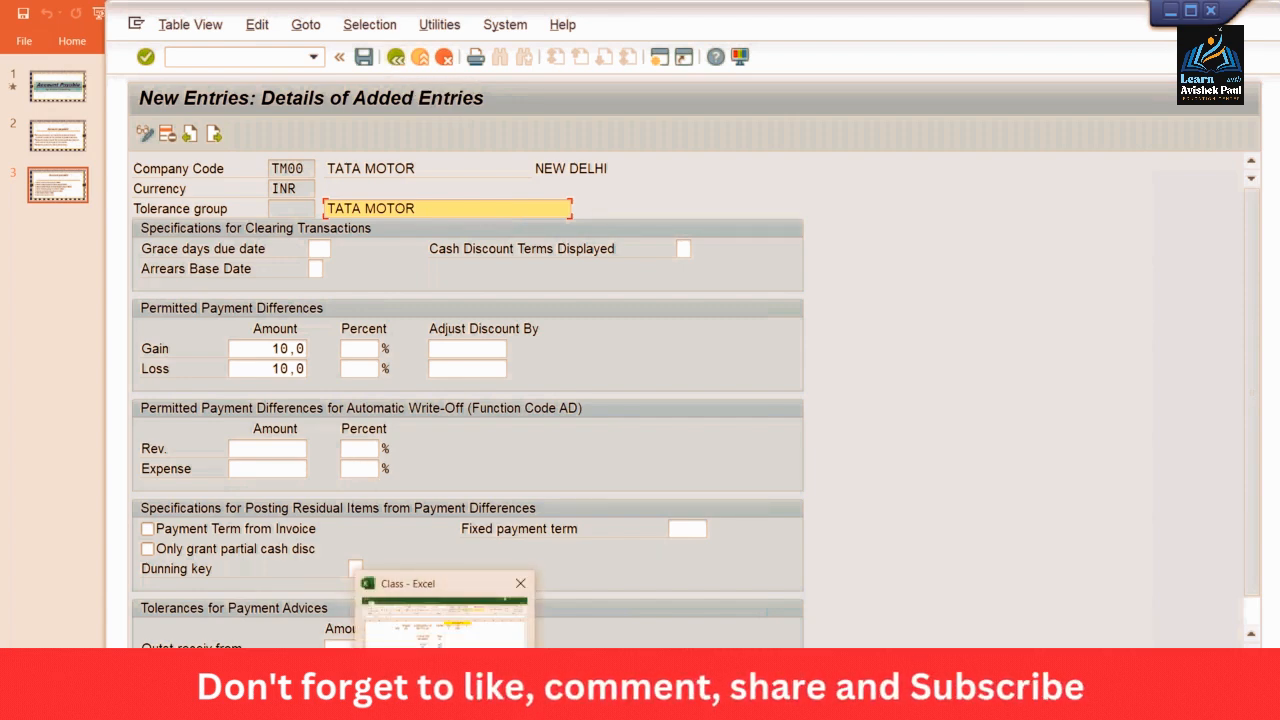
click(471, 585)
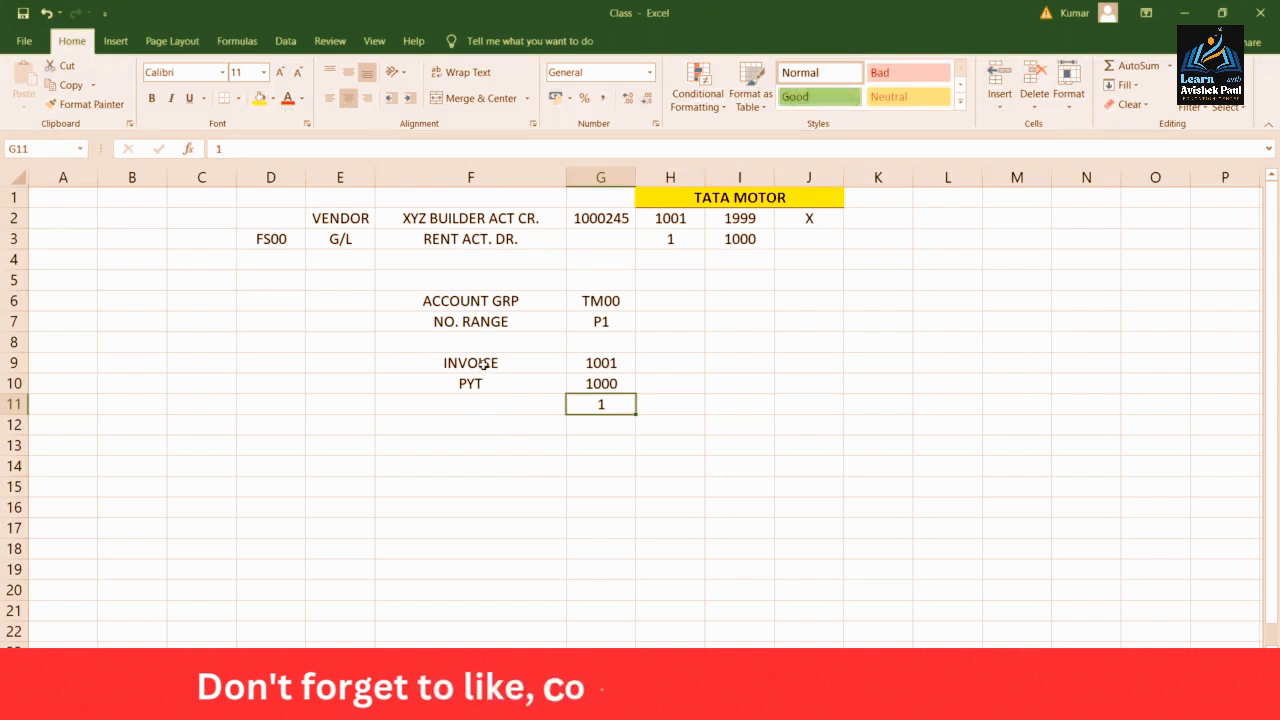
click(530, 364)
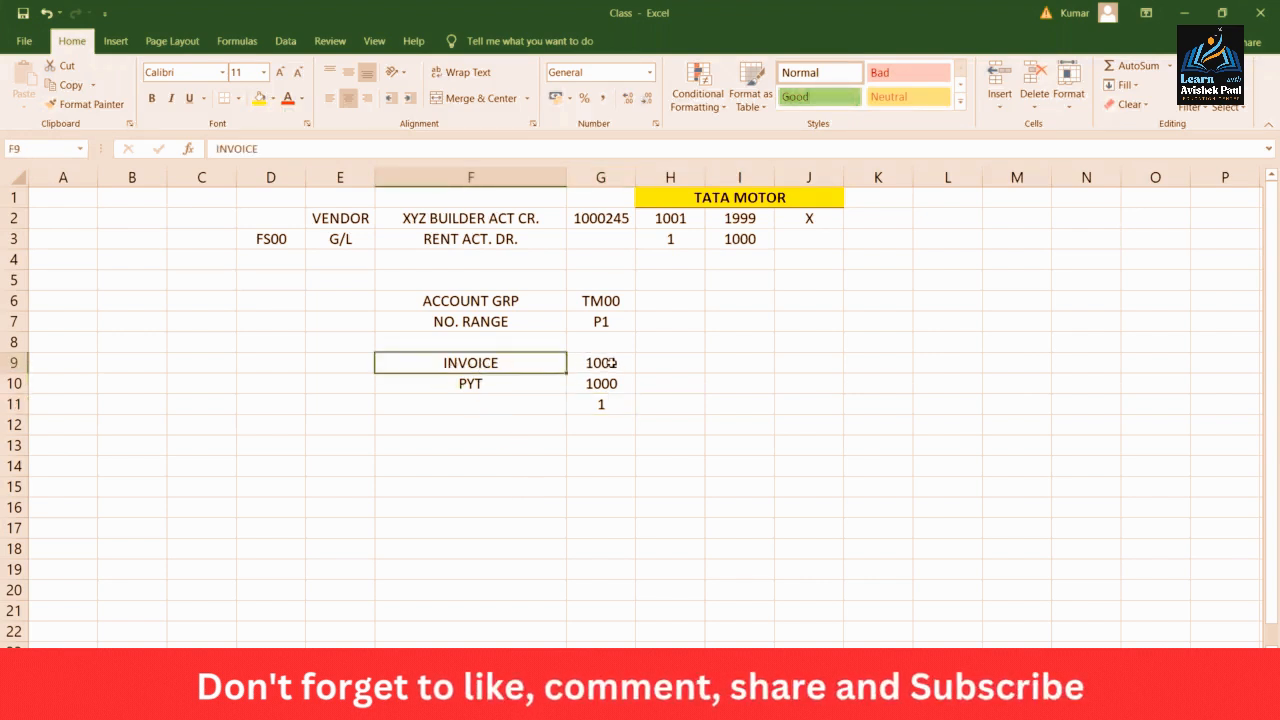
click(612, 363)
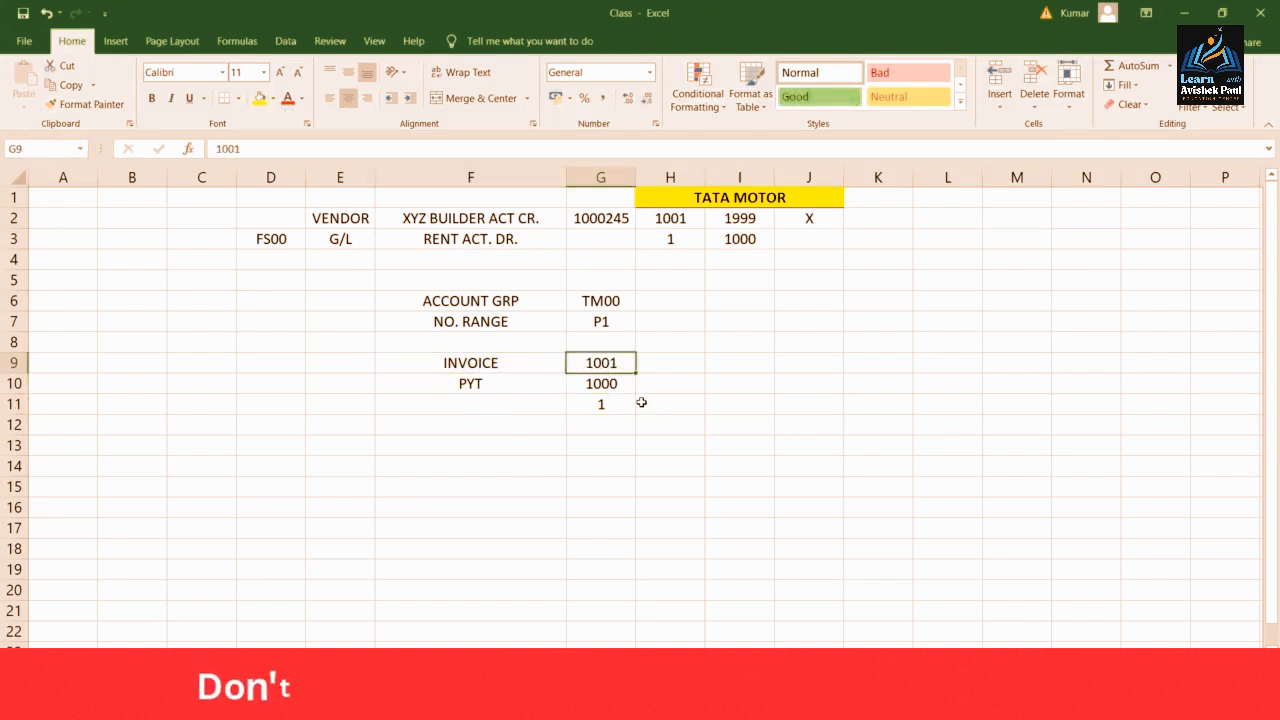
click(604, 385)
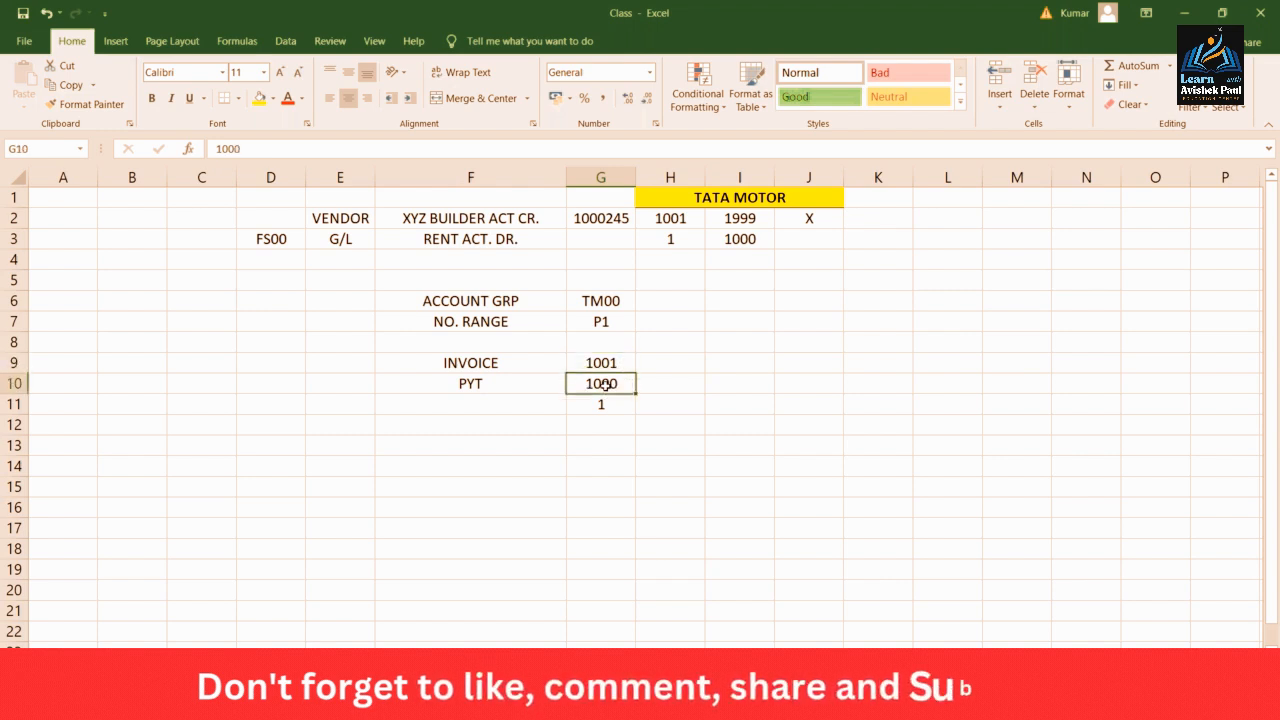
click(610, 410)
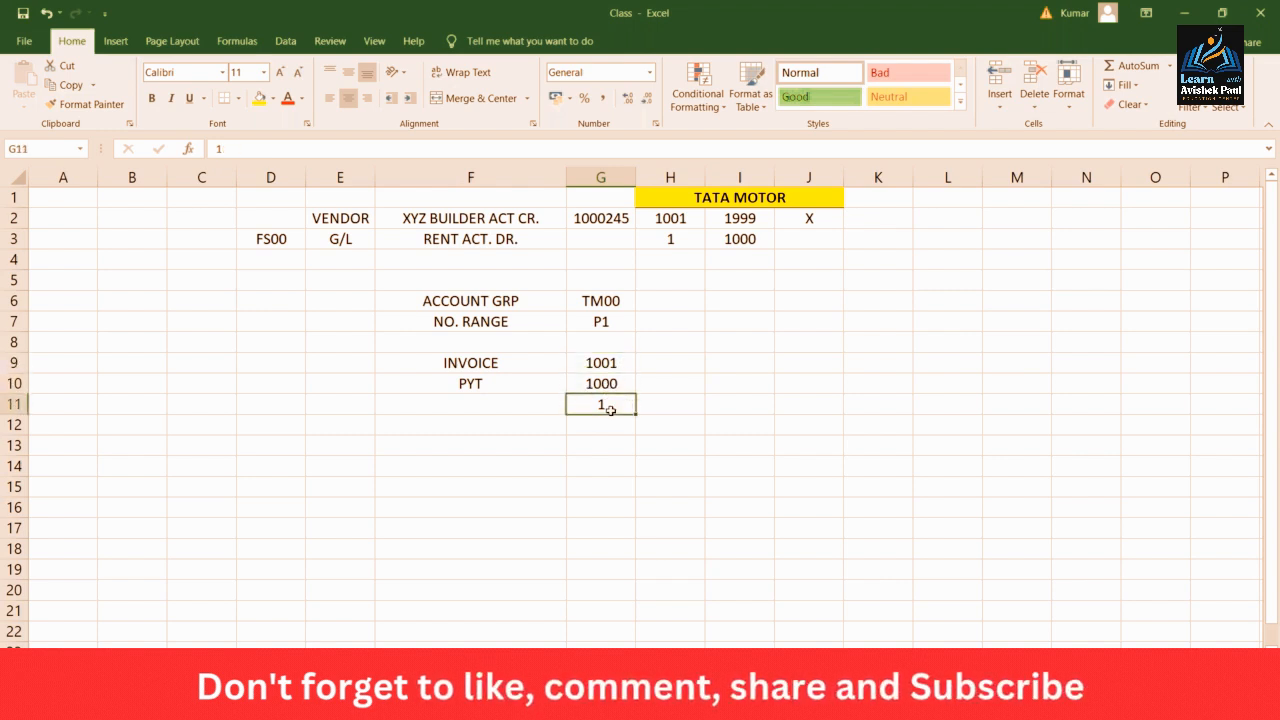
click(661, 405)
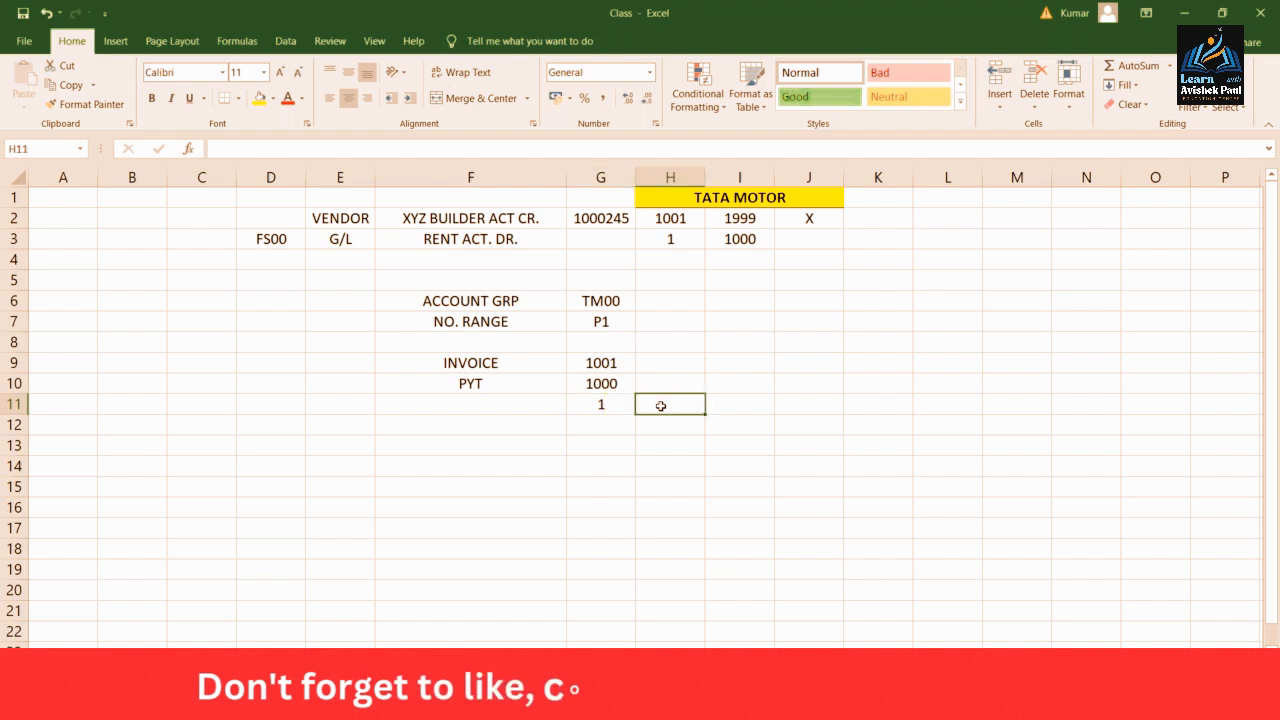
text(GAIN)
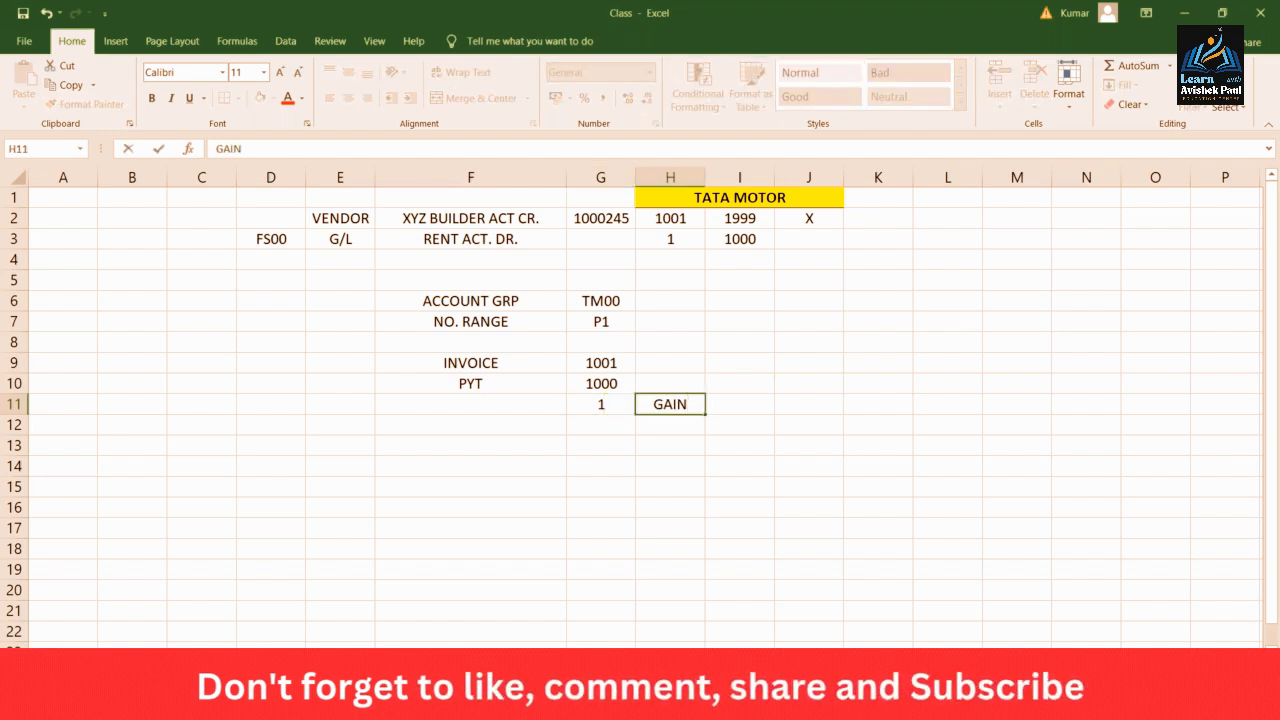
key(Return)
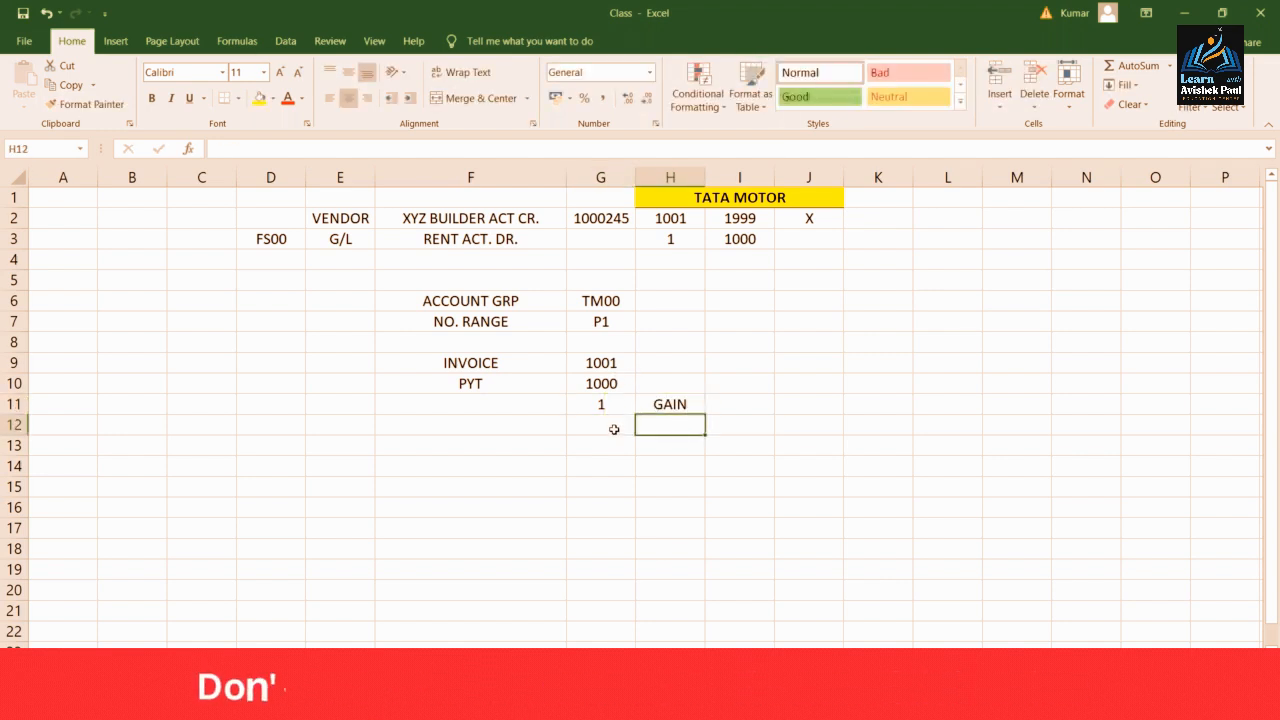
Change the invoice amount in G9 to 999 and add a difference of 1 in G12 labelled LOSS in H12
click(601, 364)
text(999)
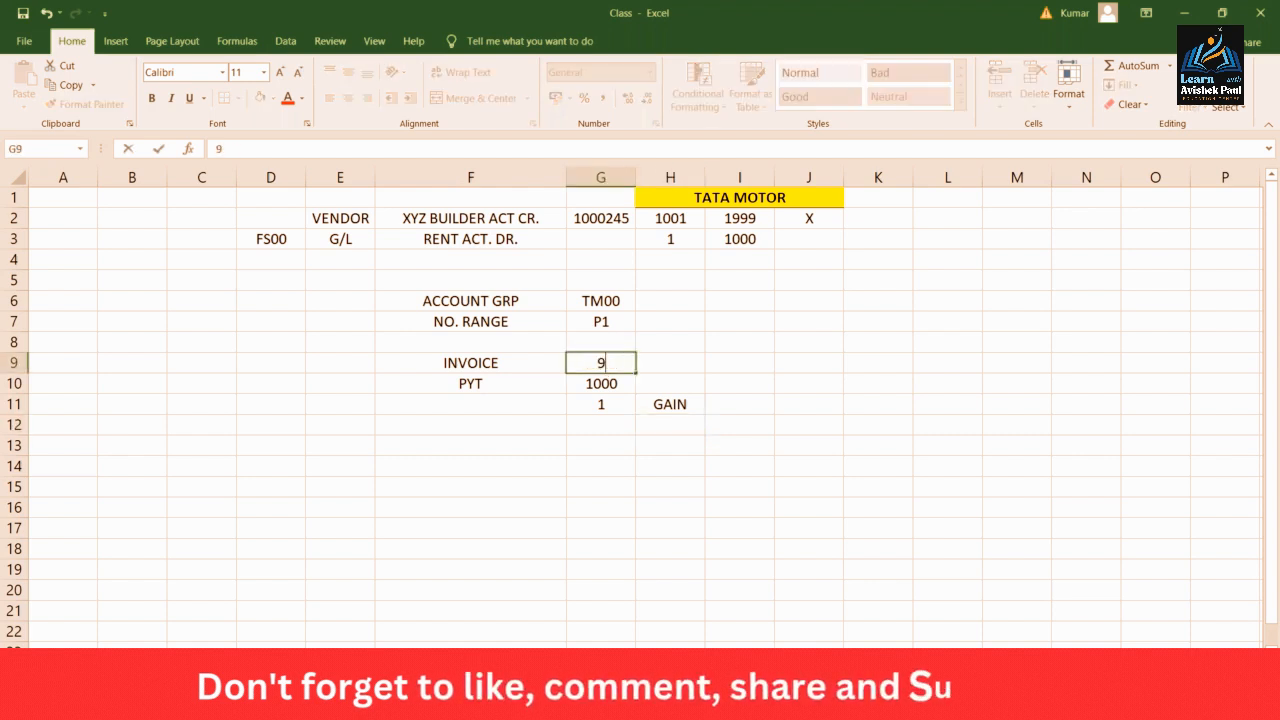
click(617, 427)
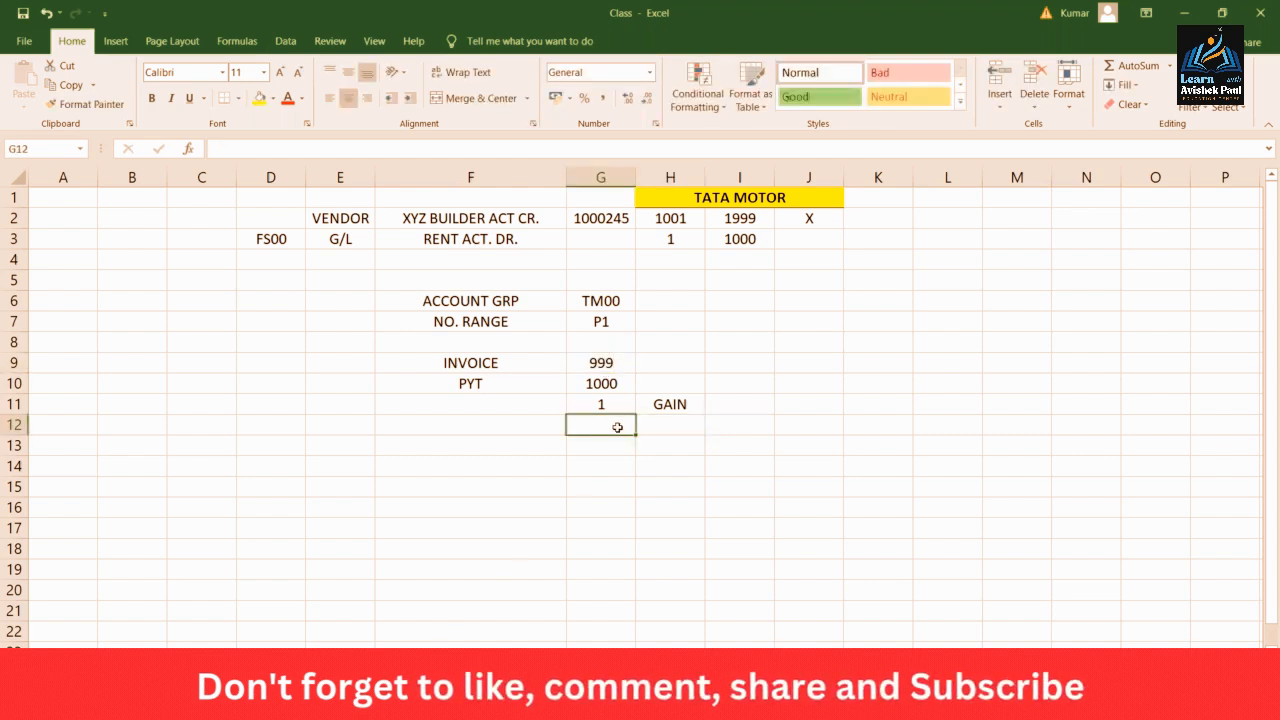
text(1)
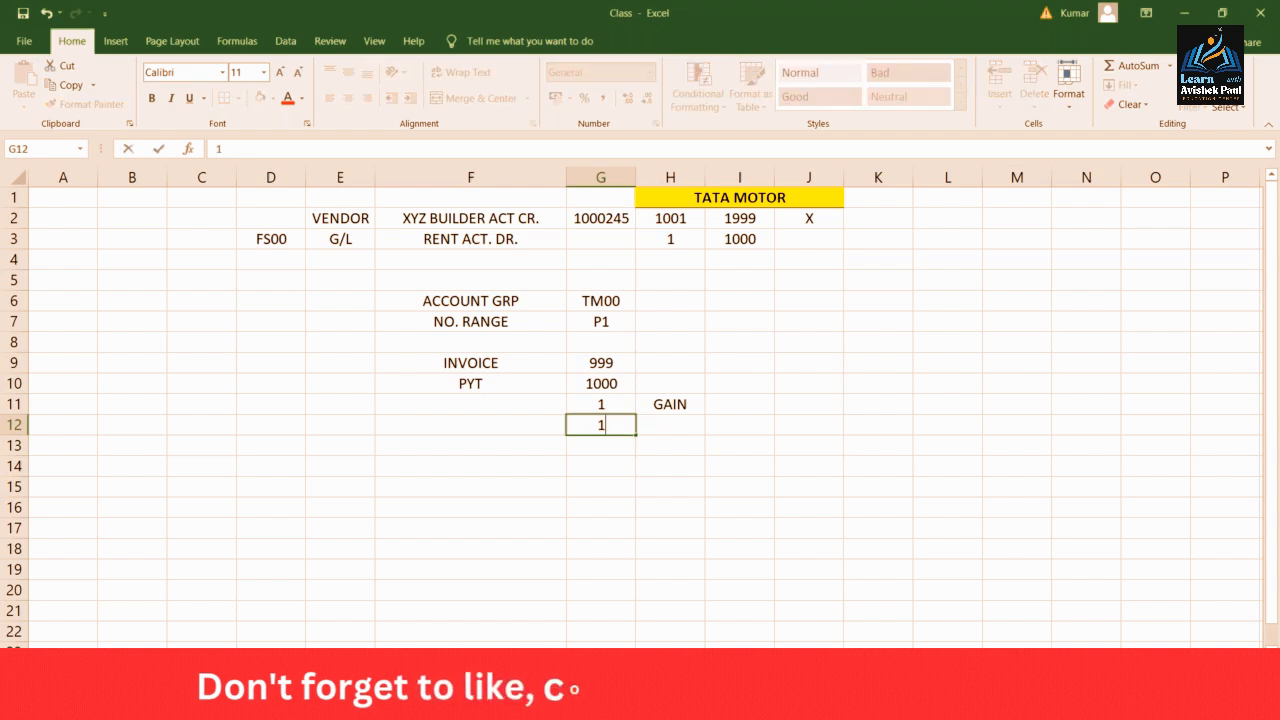
click(678, 429)
text(LOSS)
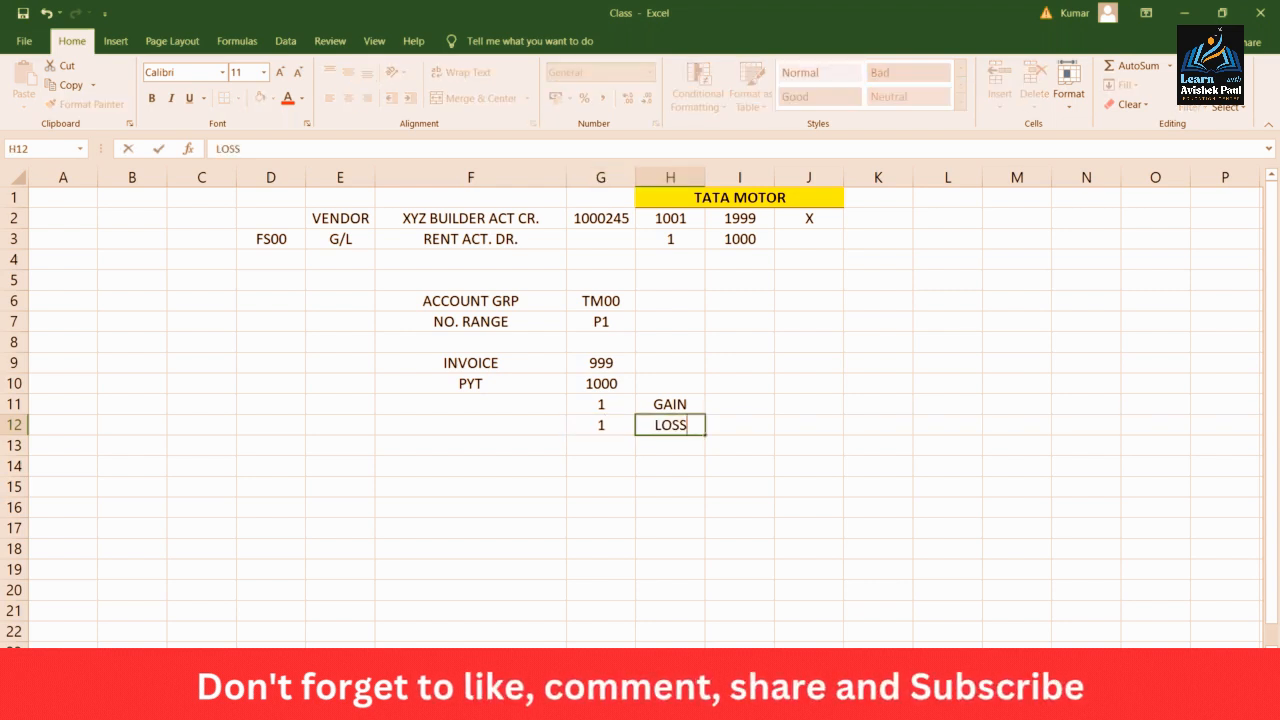
key(Return)
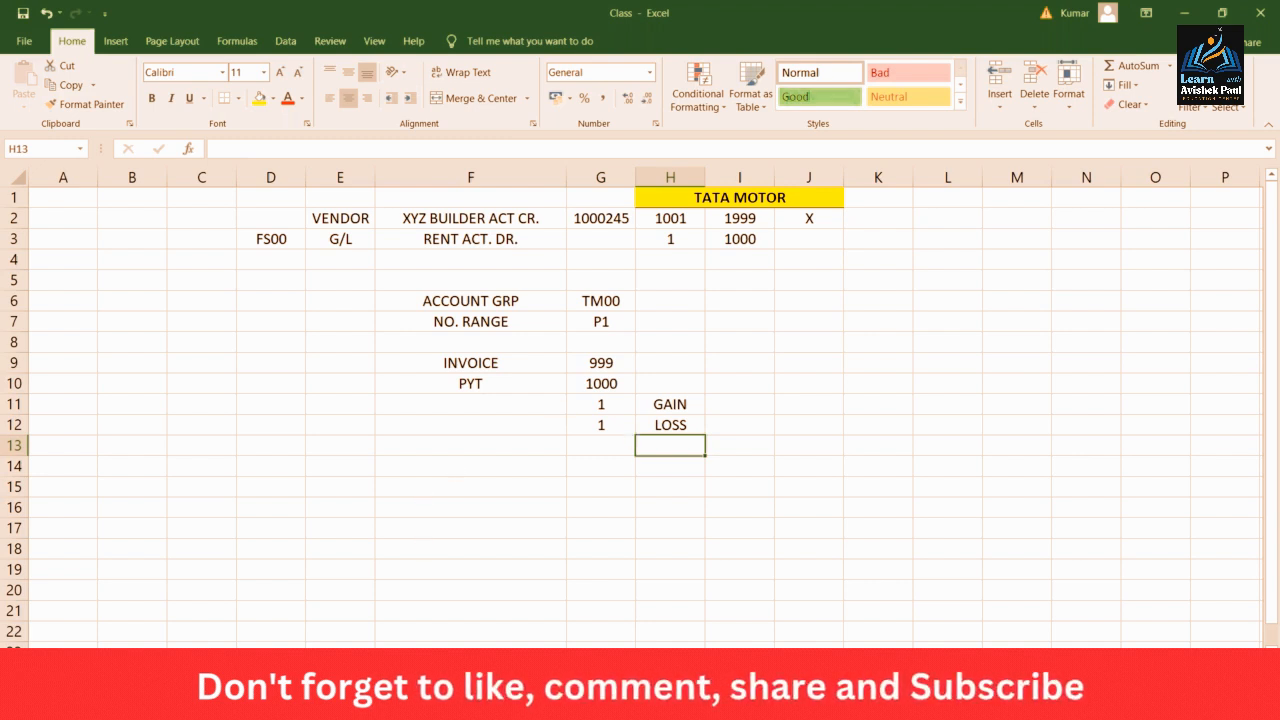
Switch to the Account Payable presentation in PowerPoint to review the list of configuration steps and transaction codes
mouse_move(505, 705)
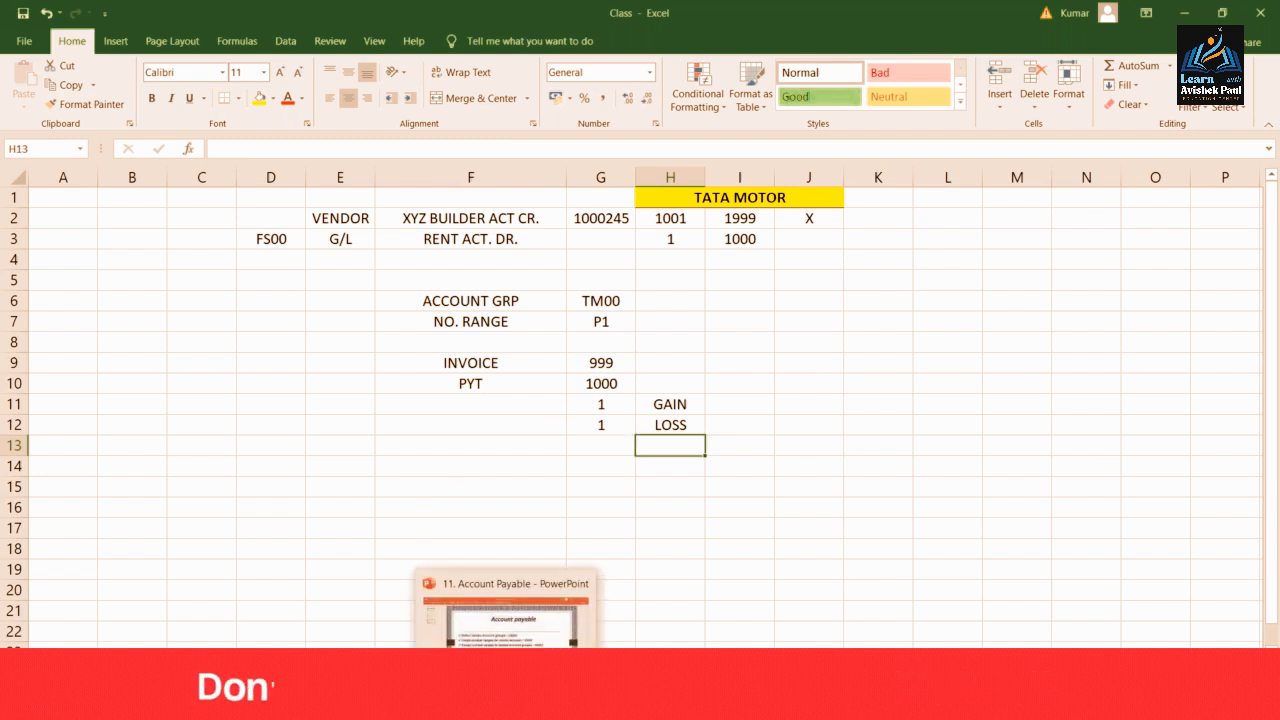
click(500, 637)
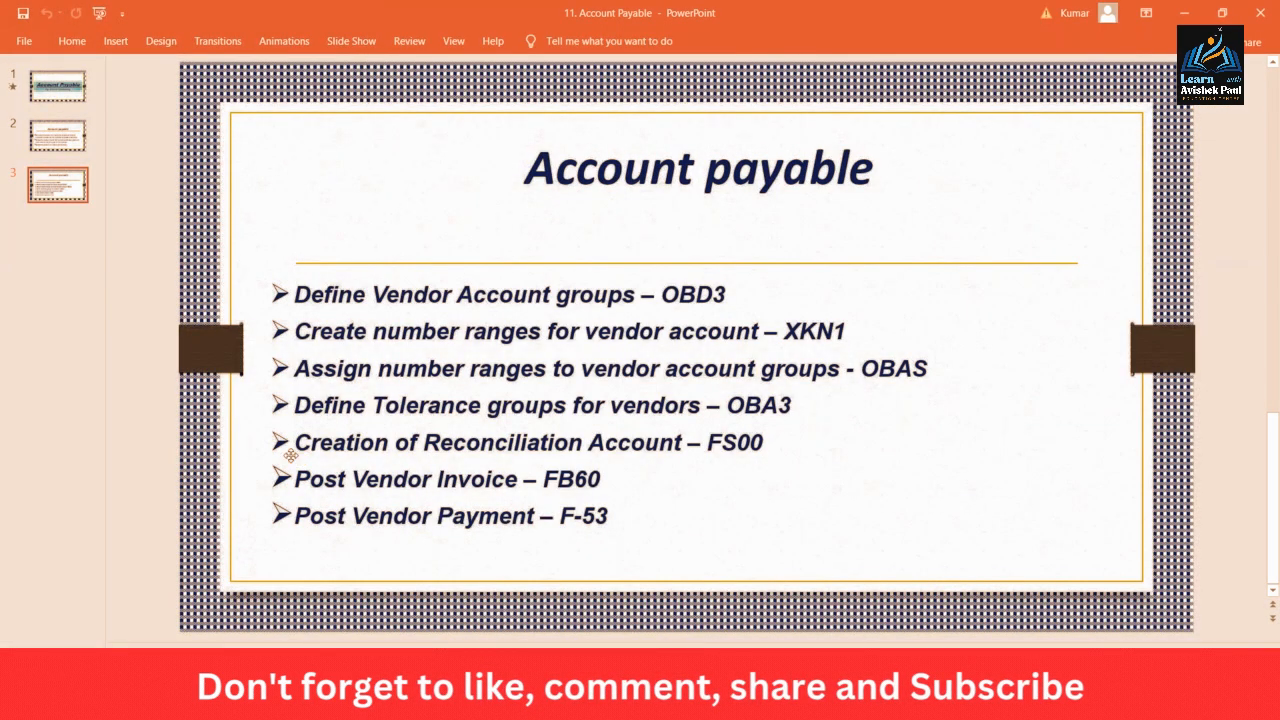
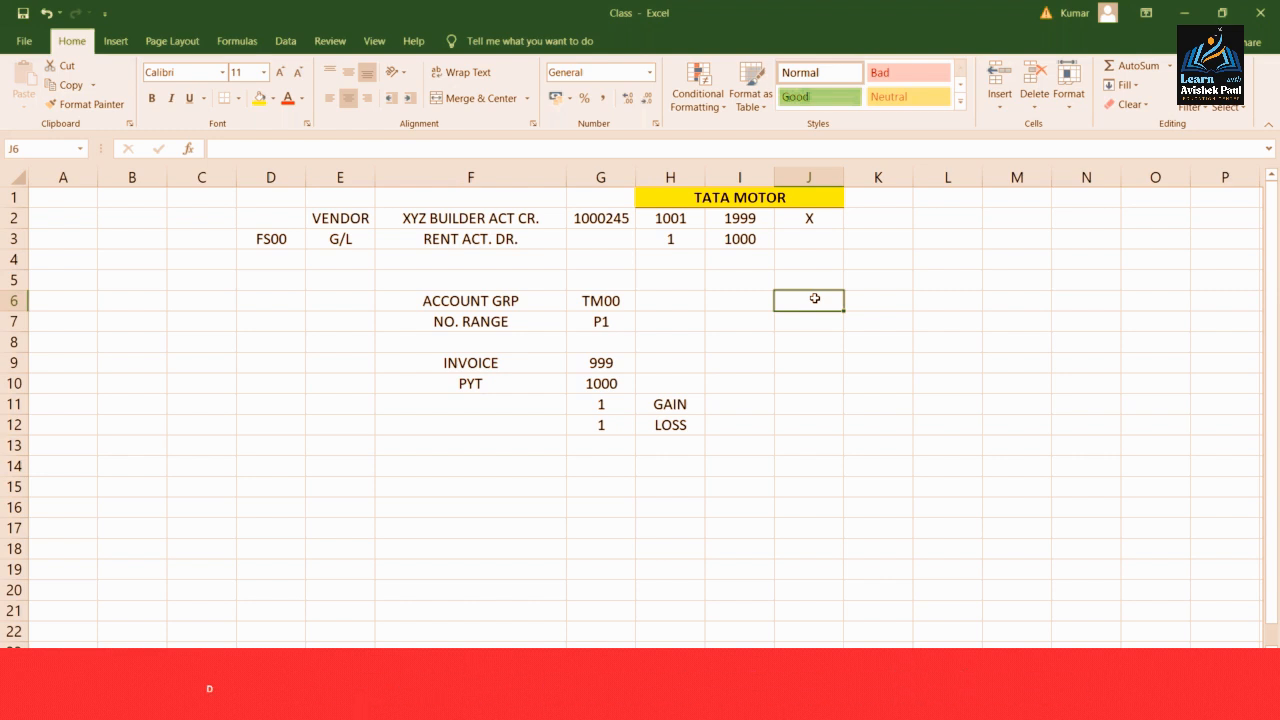
Clear the GAIN and LOSS labels from the range H10:H13 in the Class workbook in Excel
key(Right)
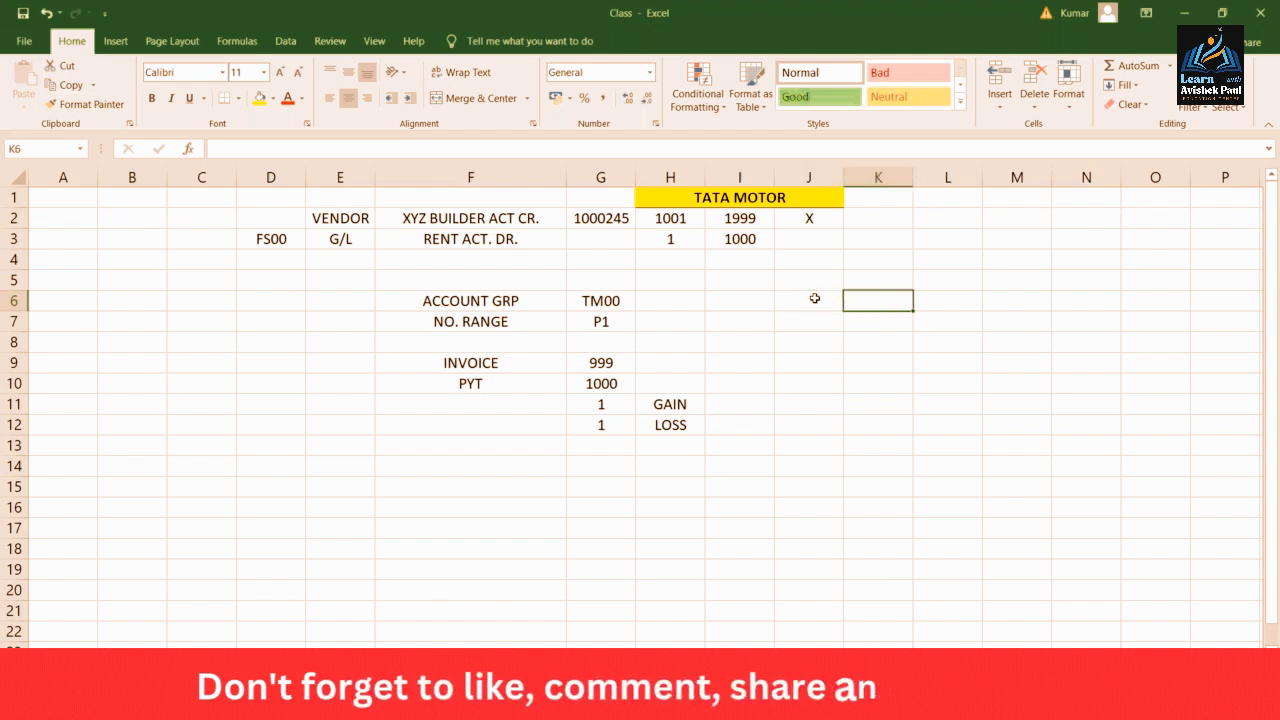
key(Up)
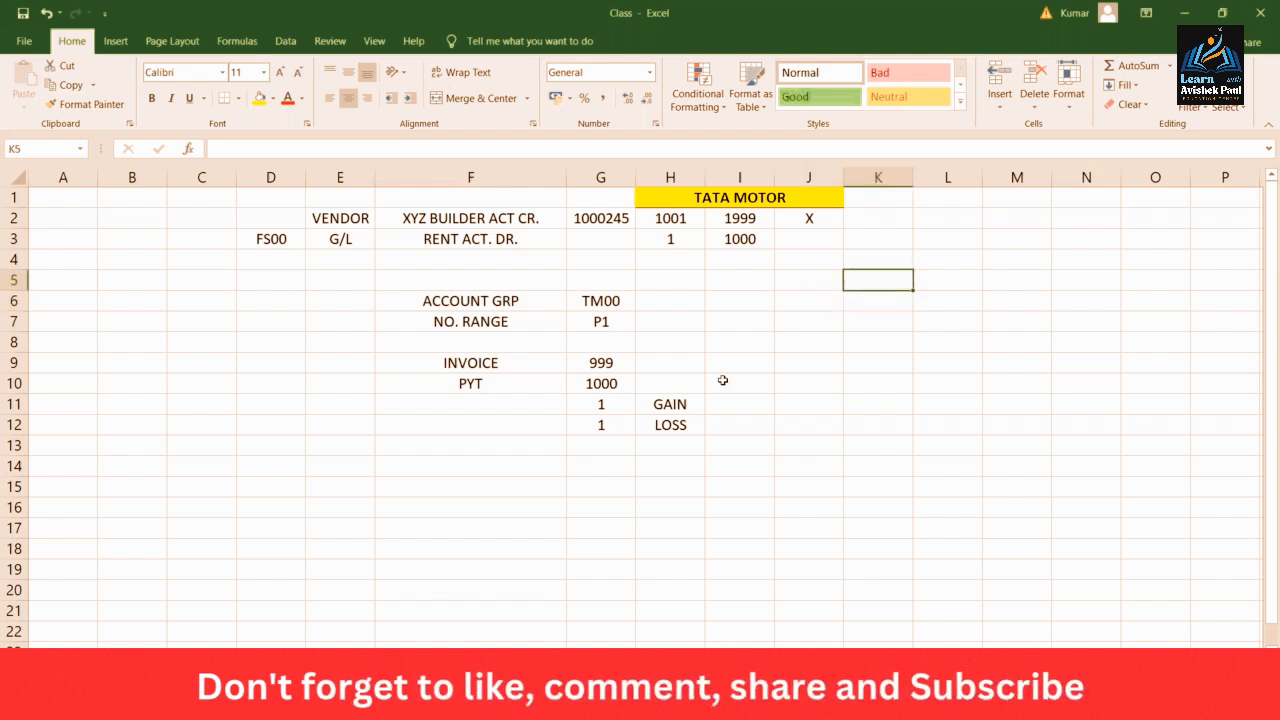
drag(661, 379, 668, 445)
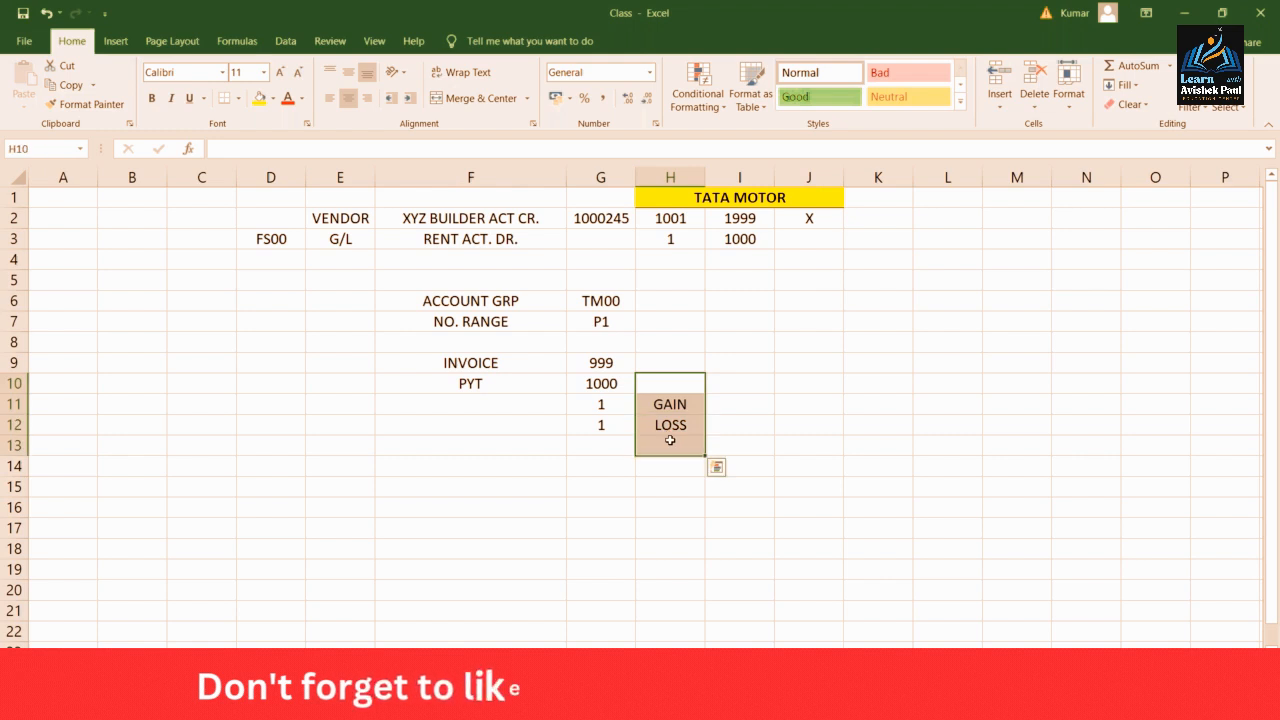
key(Delete)
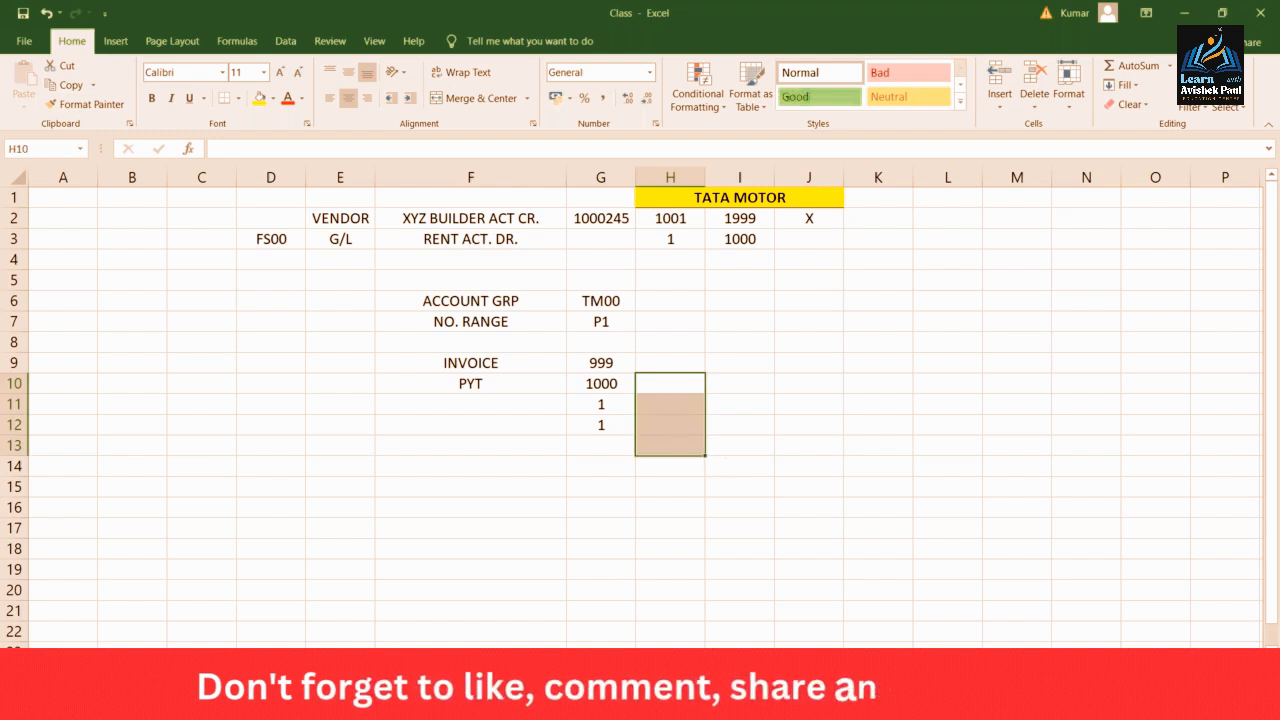
List the sample vendors a, b, c, d, e, f, g and h one below another in cells J5 to J12
click(800, 285)
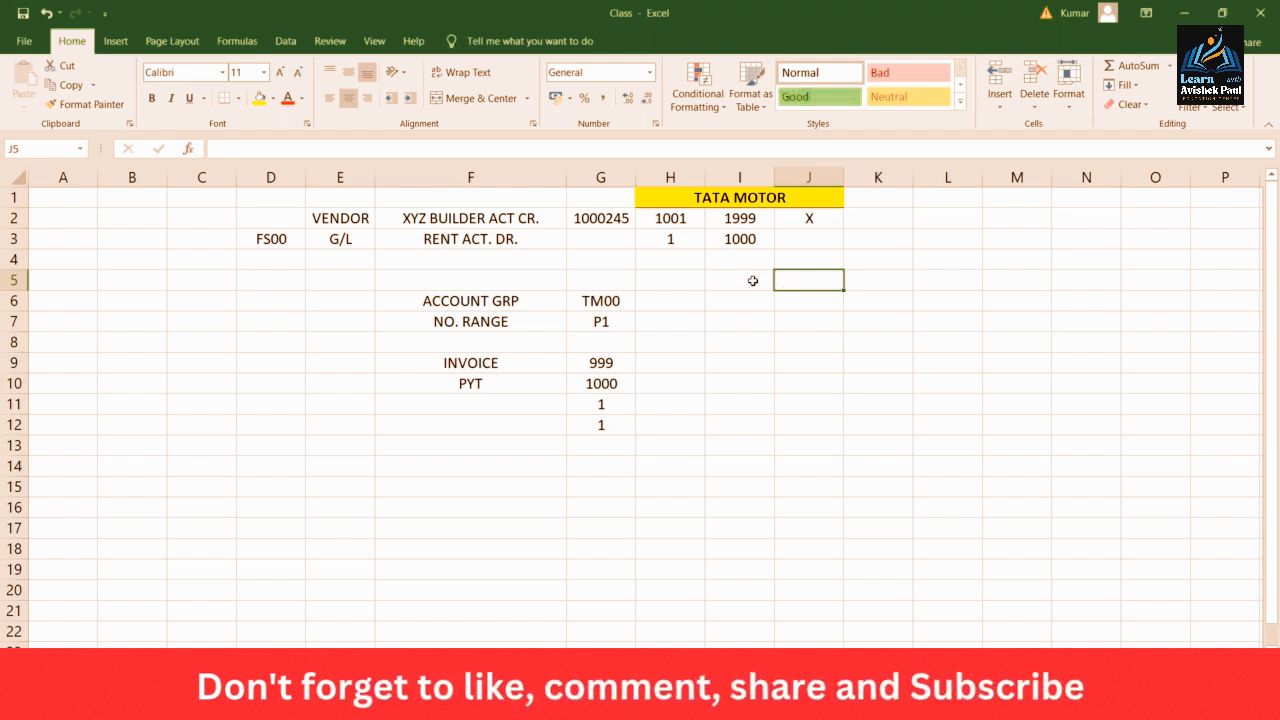
text(a)
key(Return)
text(b)
key(Return)
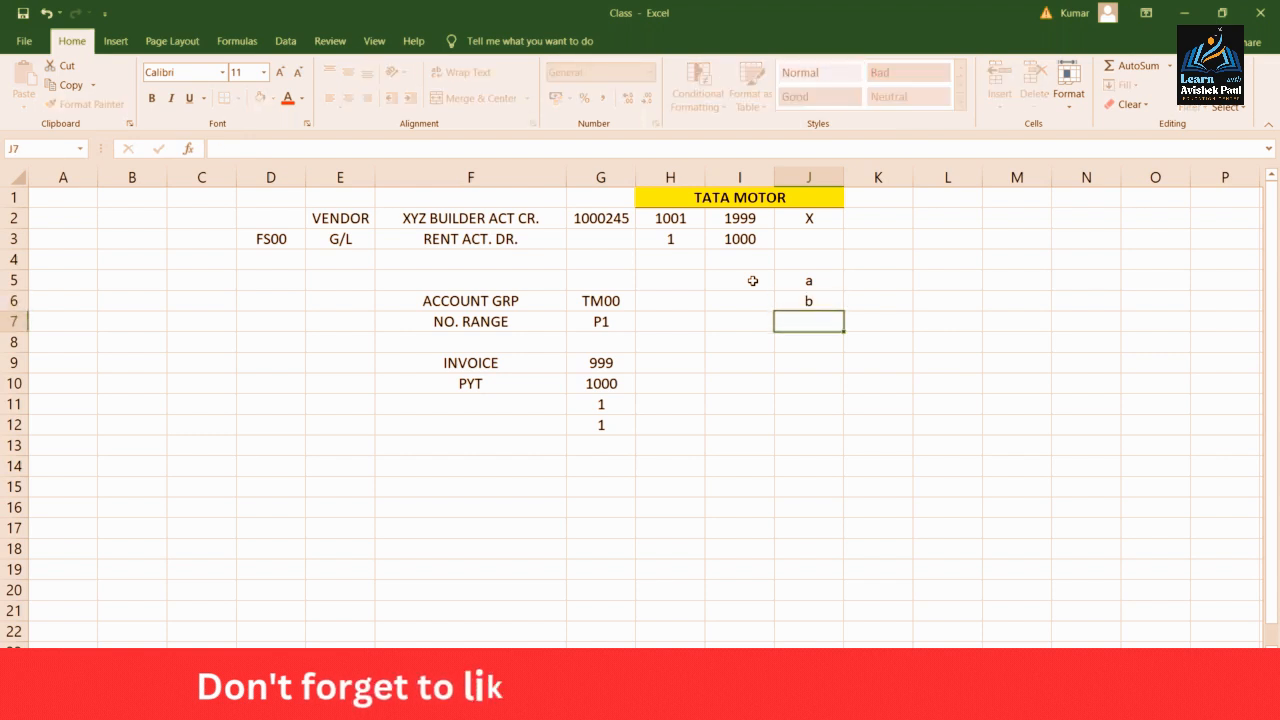
text(c)
key(Return)
text(d)
key(Return)
text(e)
key(Return)
text(f)
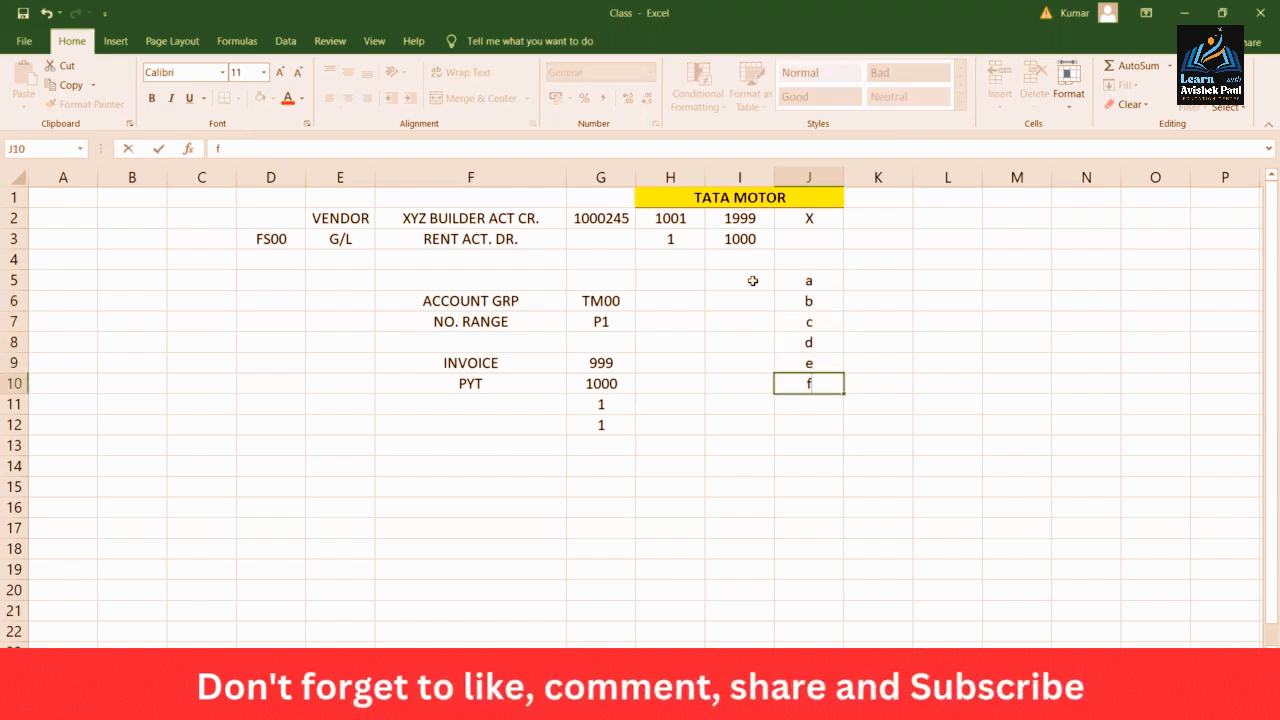
key(Return)
text(g)
key(Return)
text(h)
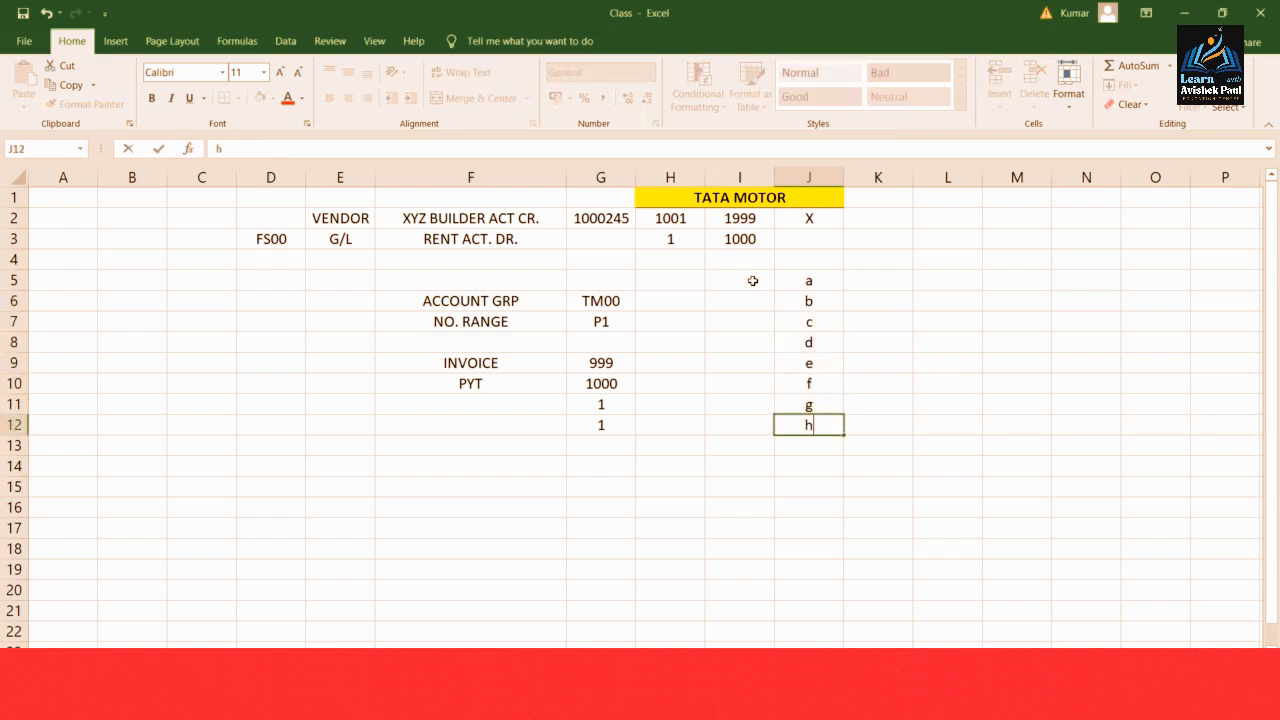
key(Return)
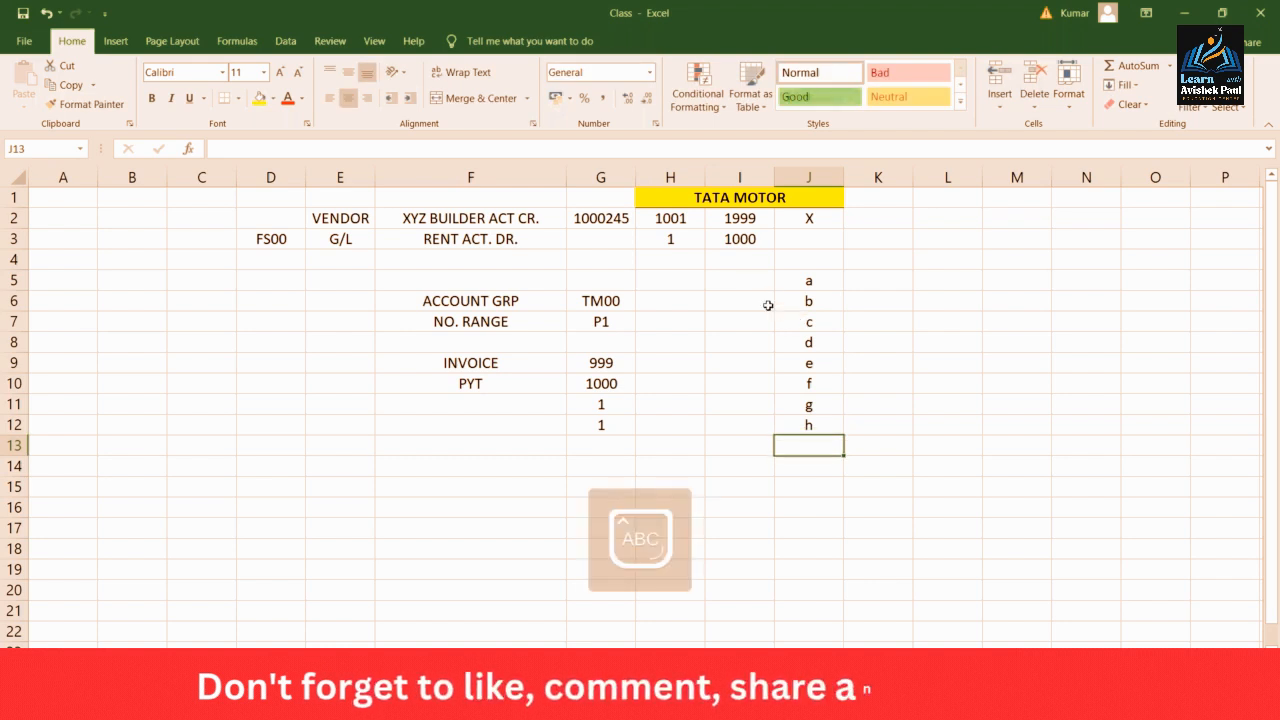
Enter the vendor amounts 5000, 4000, 6000, 4000, 2500, 4500, 3000 and 7000 in cells K5 to K12 beside vendors a to h
key(Up)
key(Up)
key(Up)
key(Up)
key(Up)
key(Up)
key(Up)
key(Up)
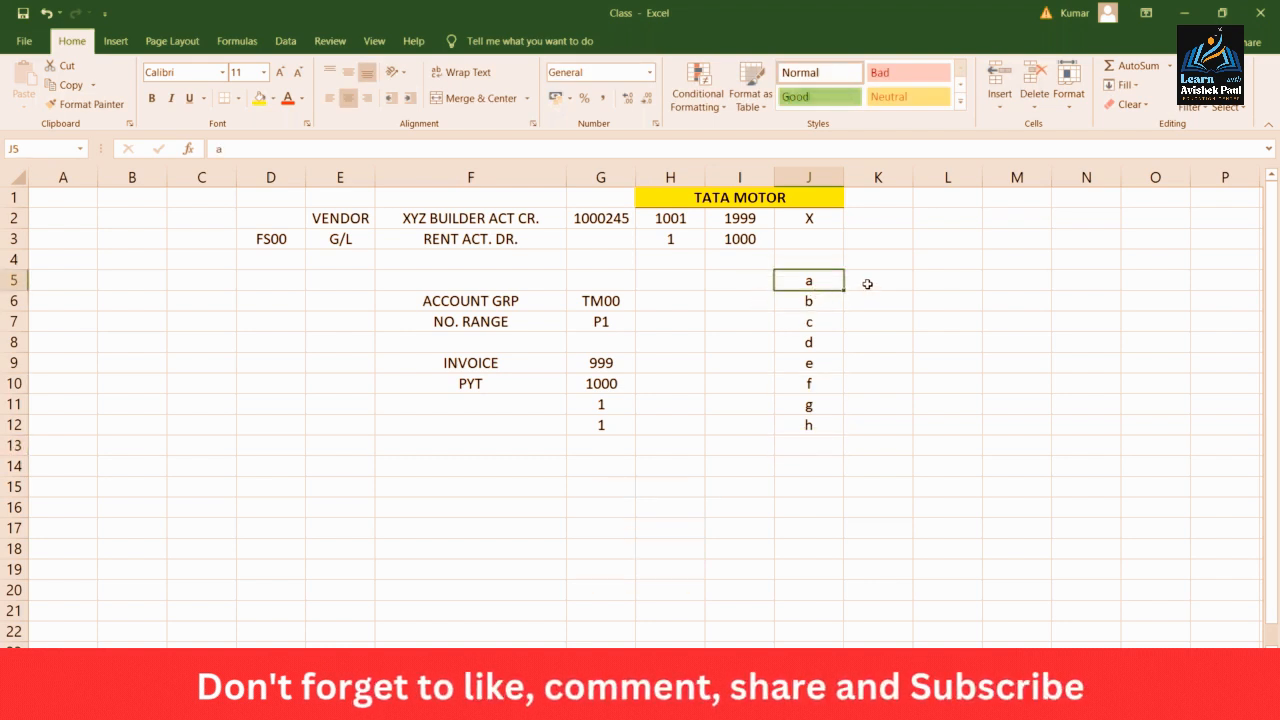
click(867, 284)
text(500)
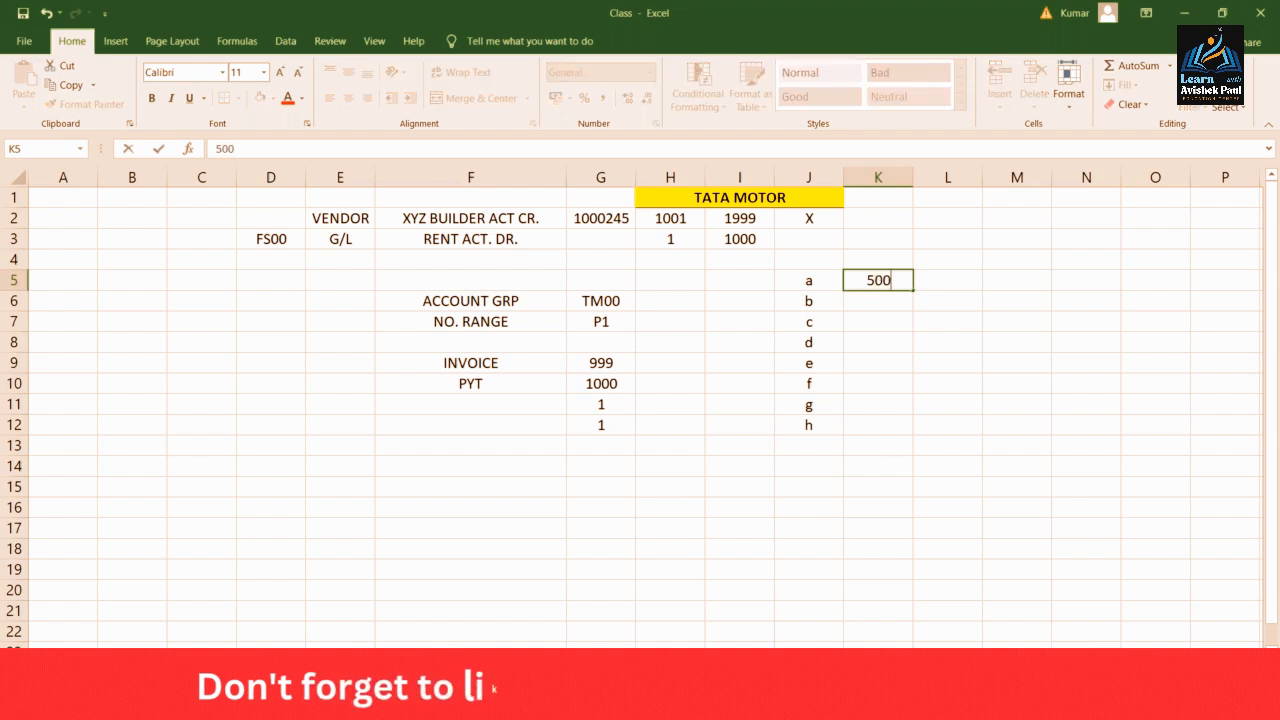
text(0)
key(Return)
text(4000)
key(Return)
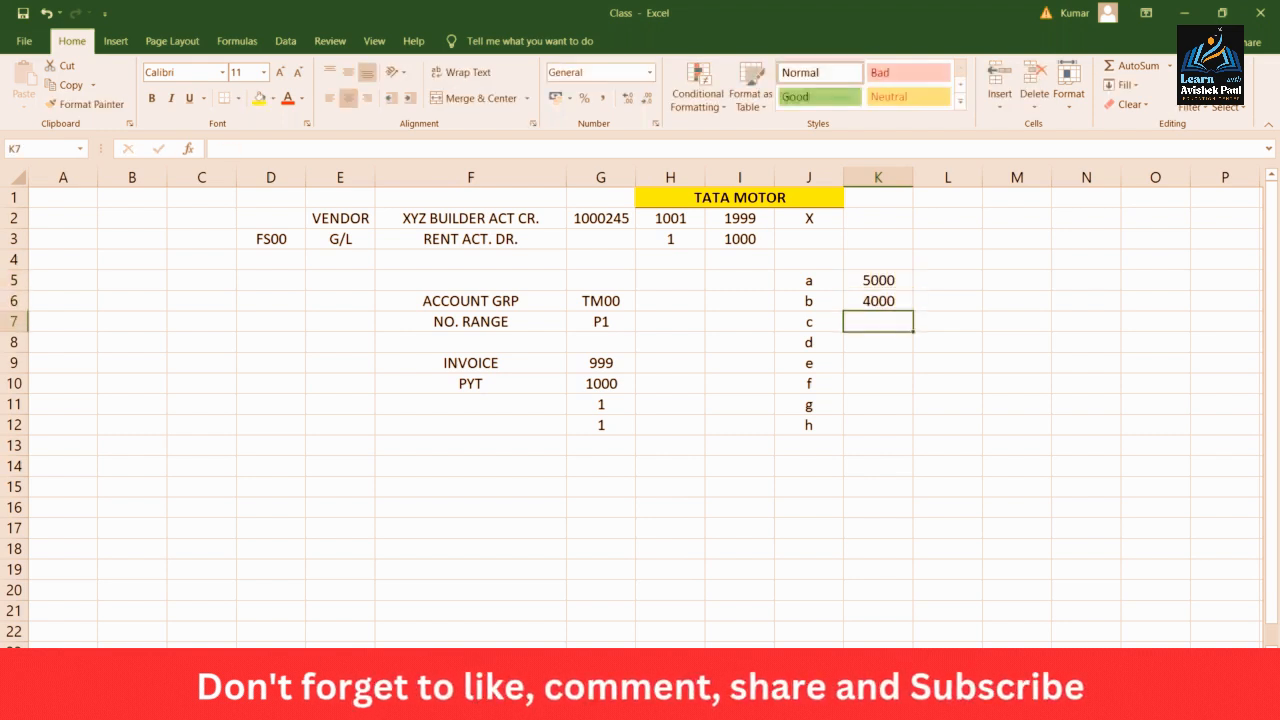
text(6000)
key(Return)
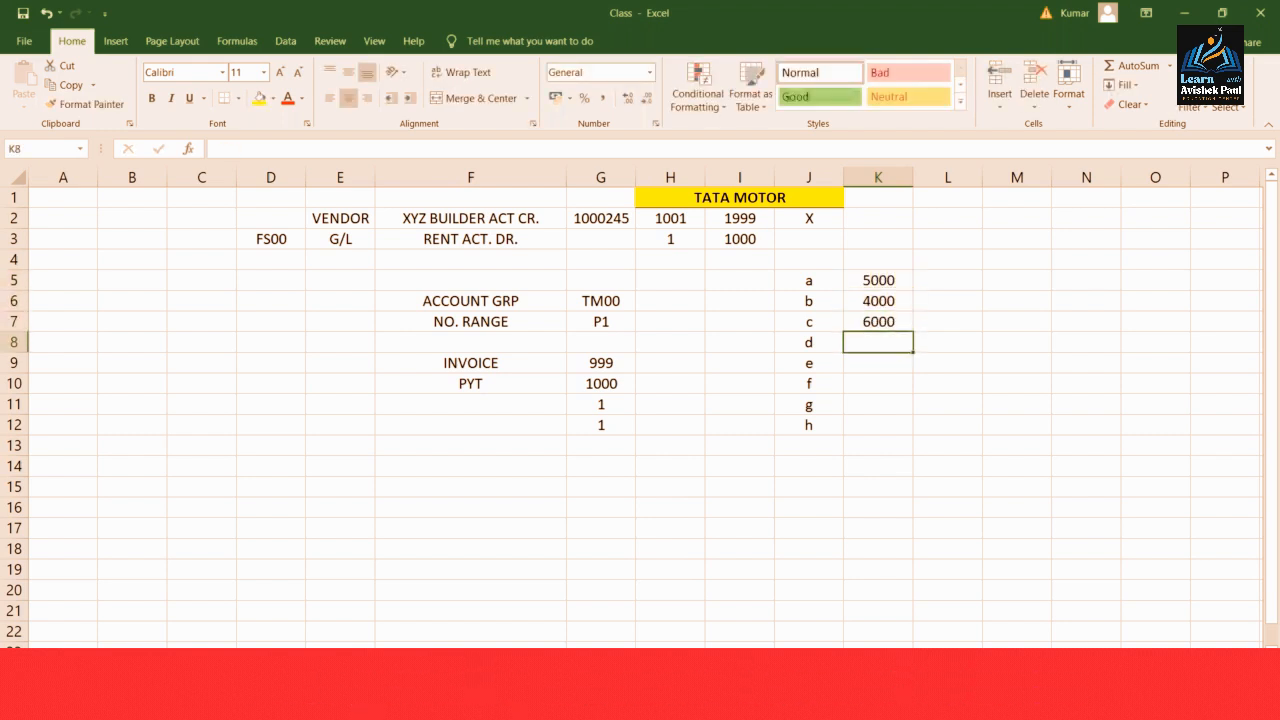
text(4000)
key(Return)
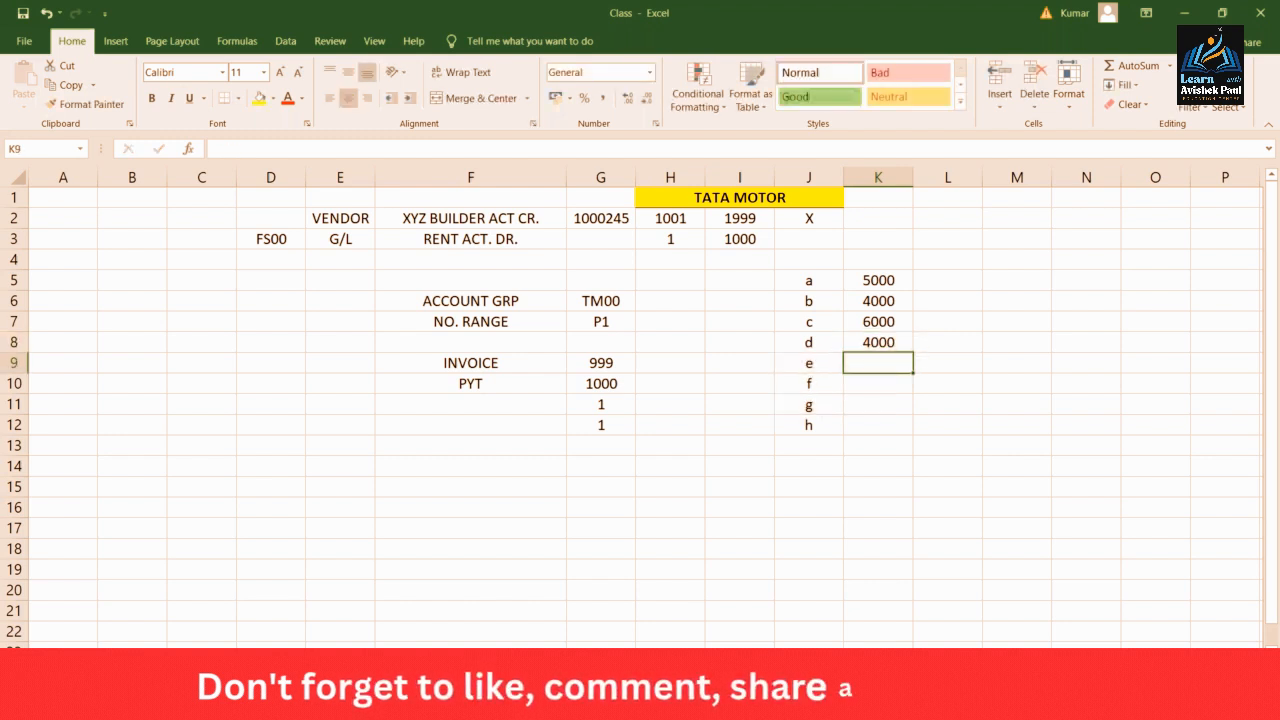
text(2500)
key(Return)
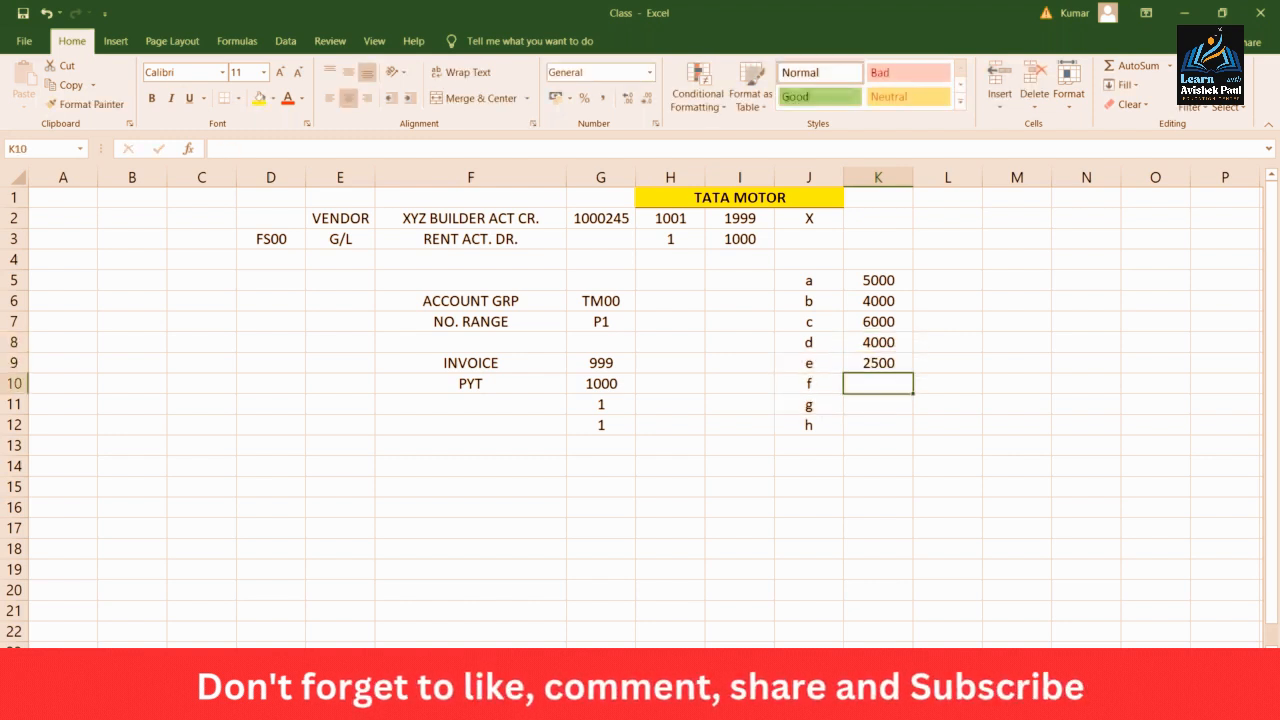
text(4500)
key(Return)
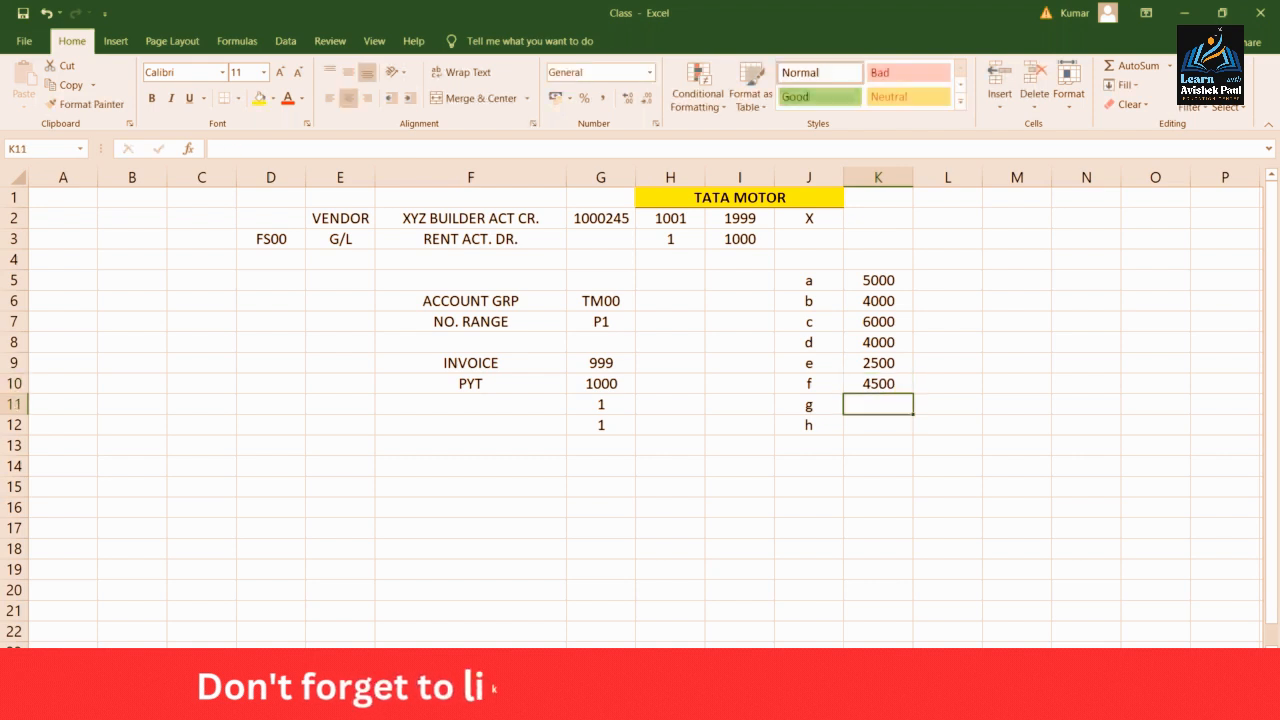
text(3000)
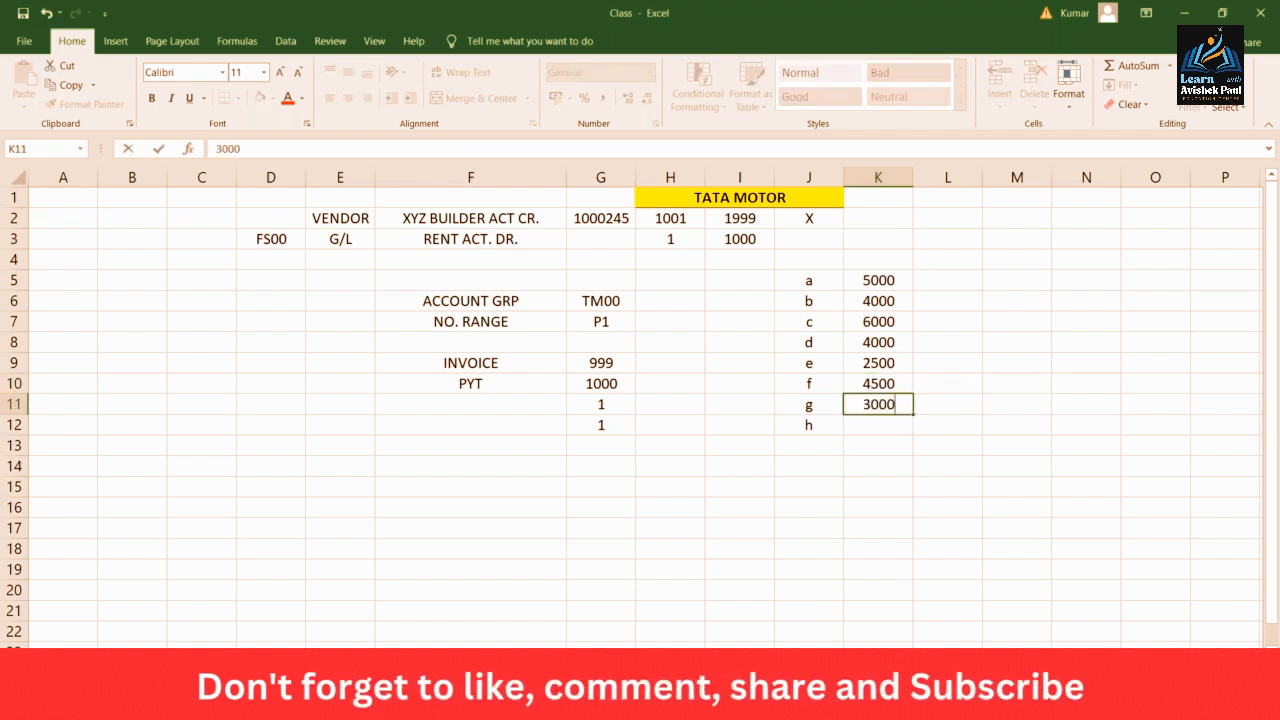
key(Return)
text(7000)
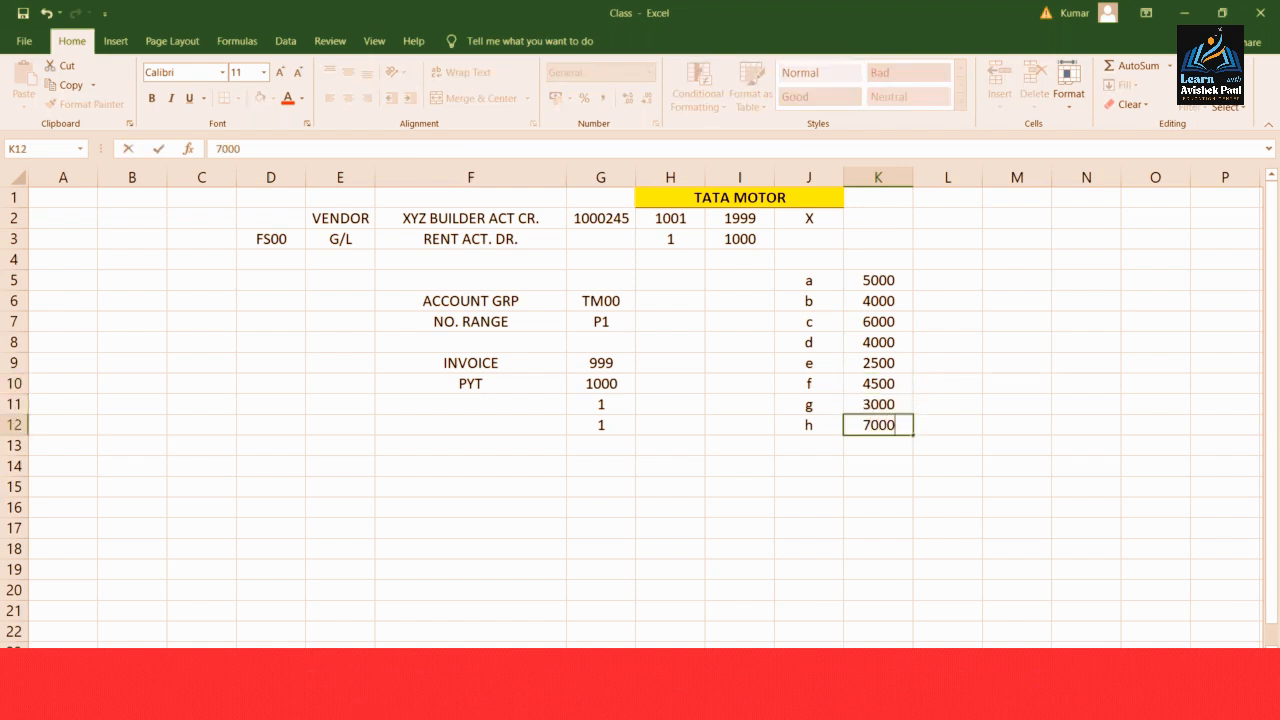
key(Return)
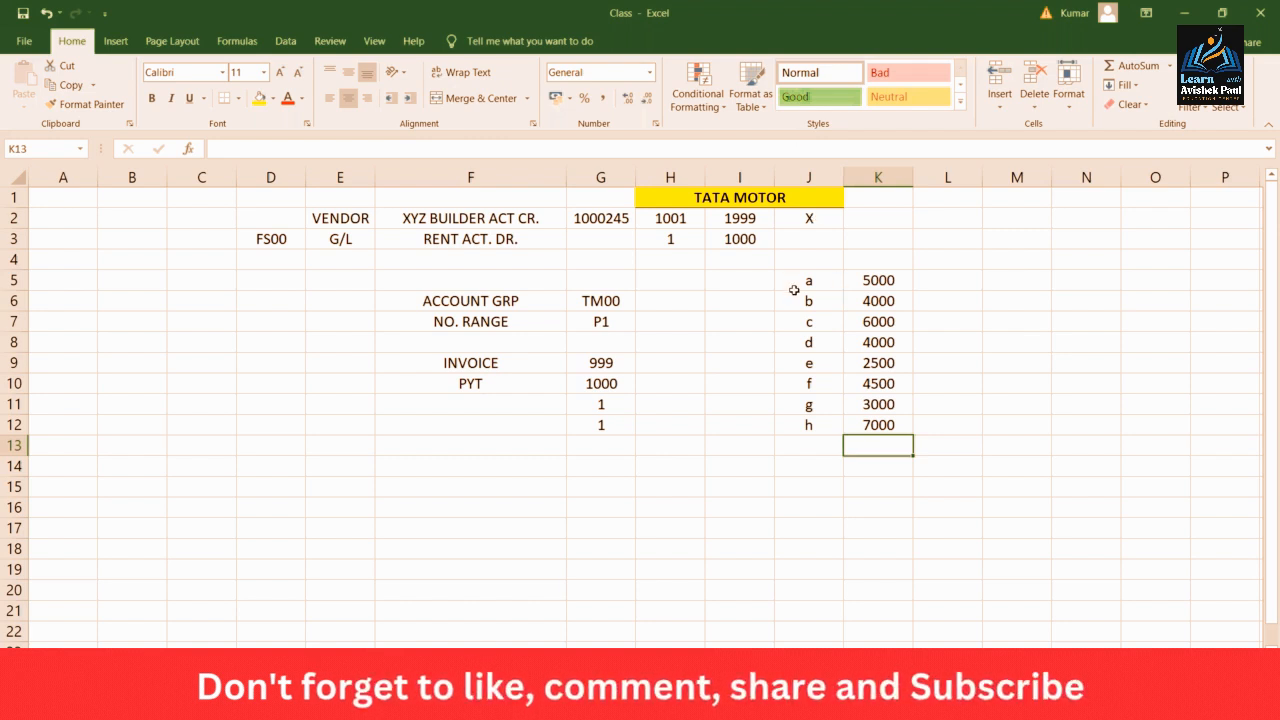
Add the column headings VENDORS in J4 and AMT. in K4 above the vendor list
click(870, 278)
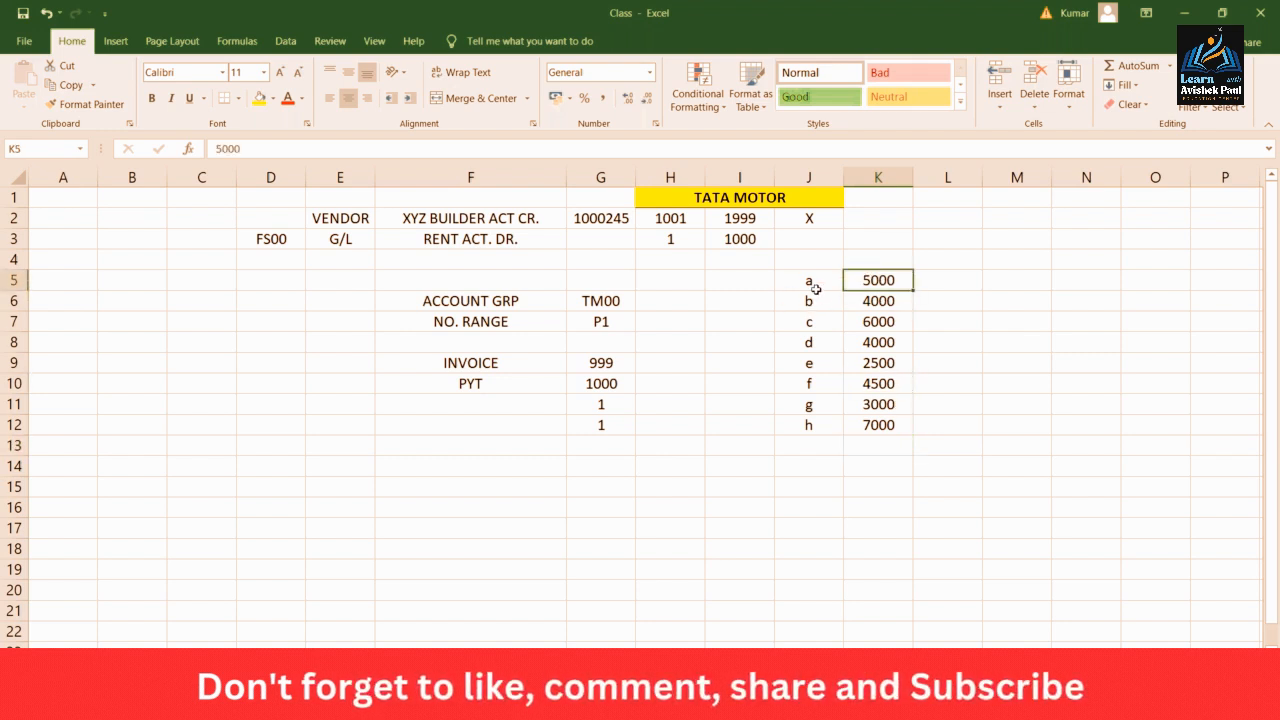
click(800, 260)
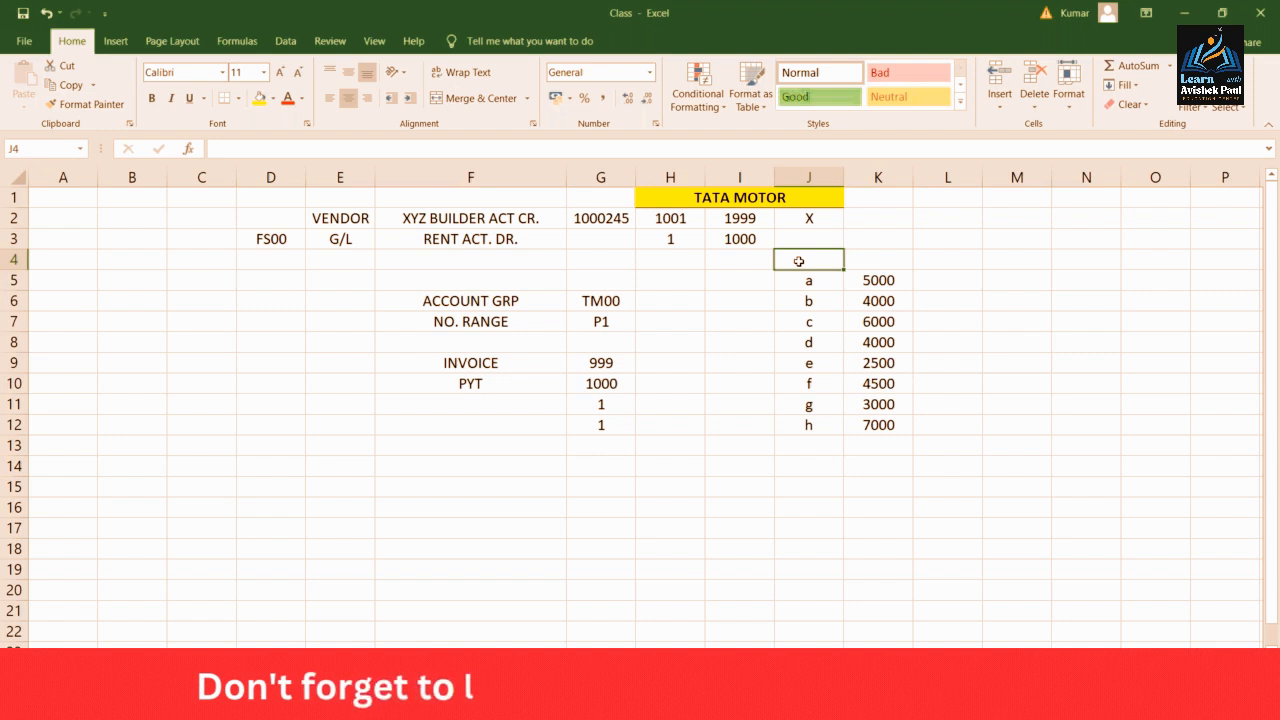
text(VENDORS)
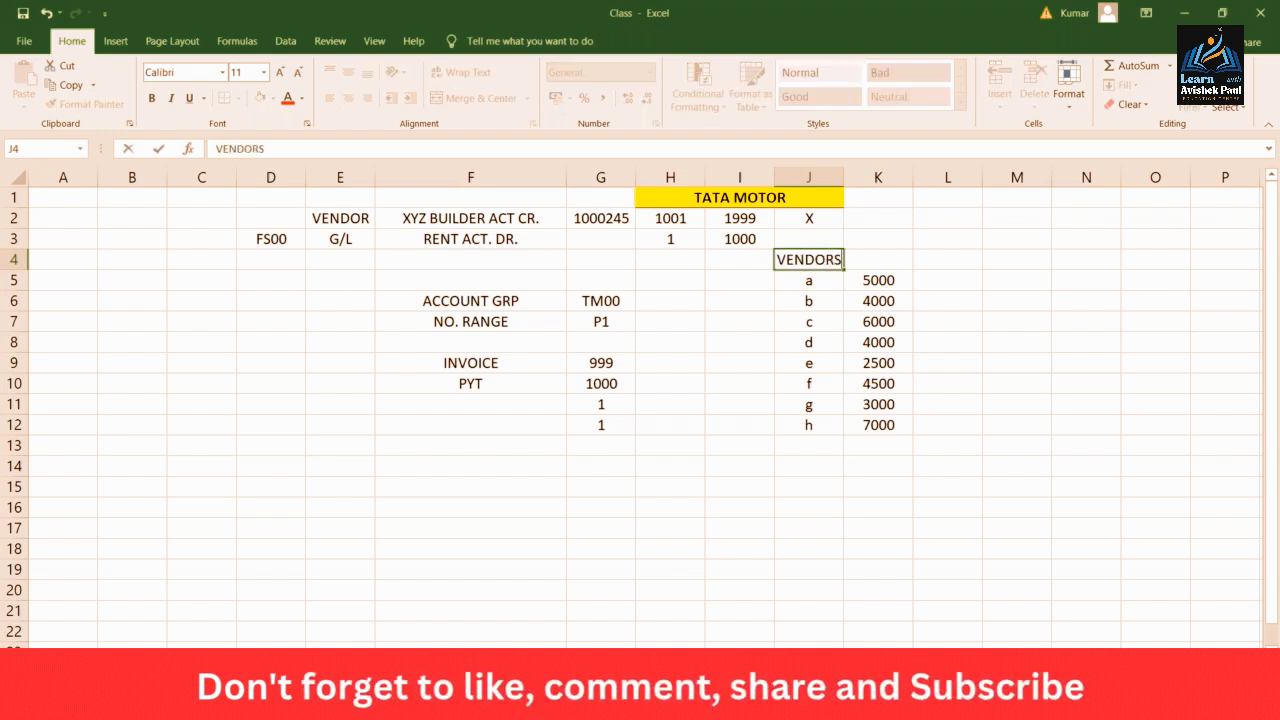
key(Return)
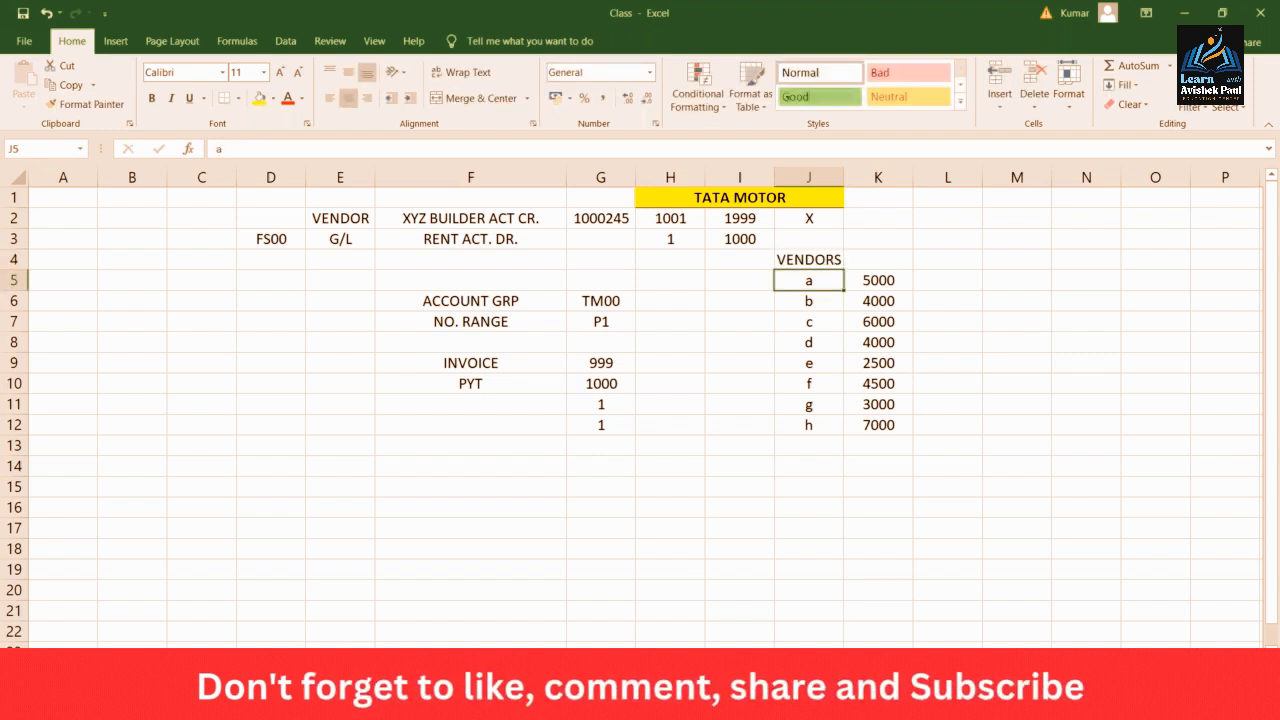
click(866, 265)
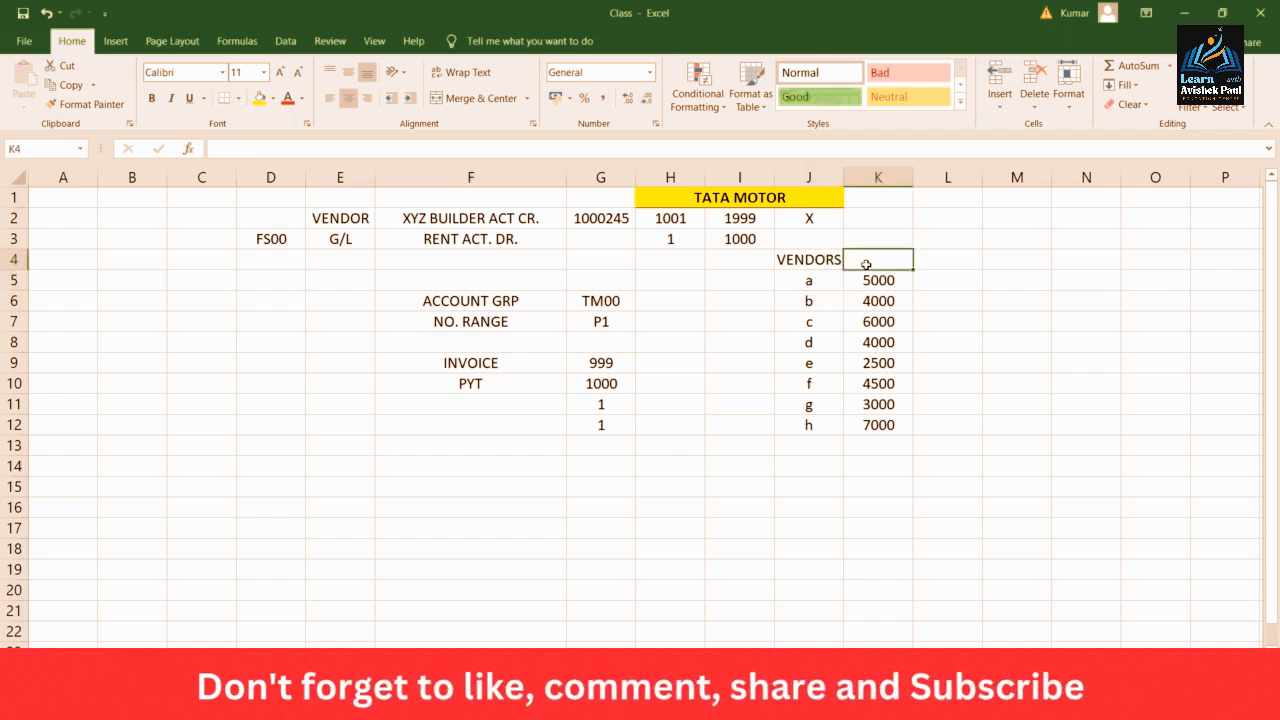
text(AMT.)
key(Return)
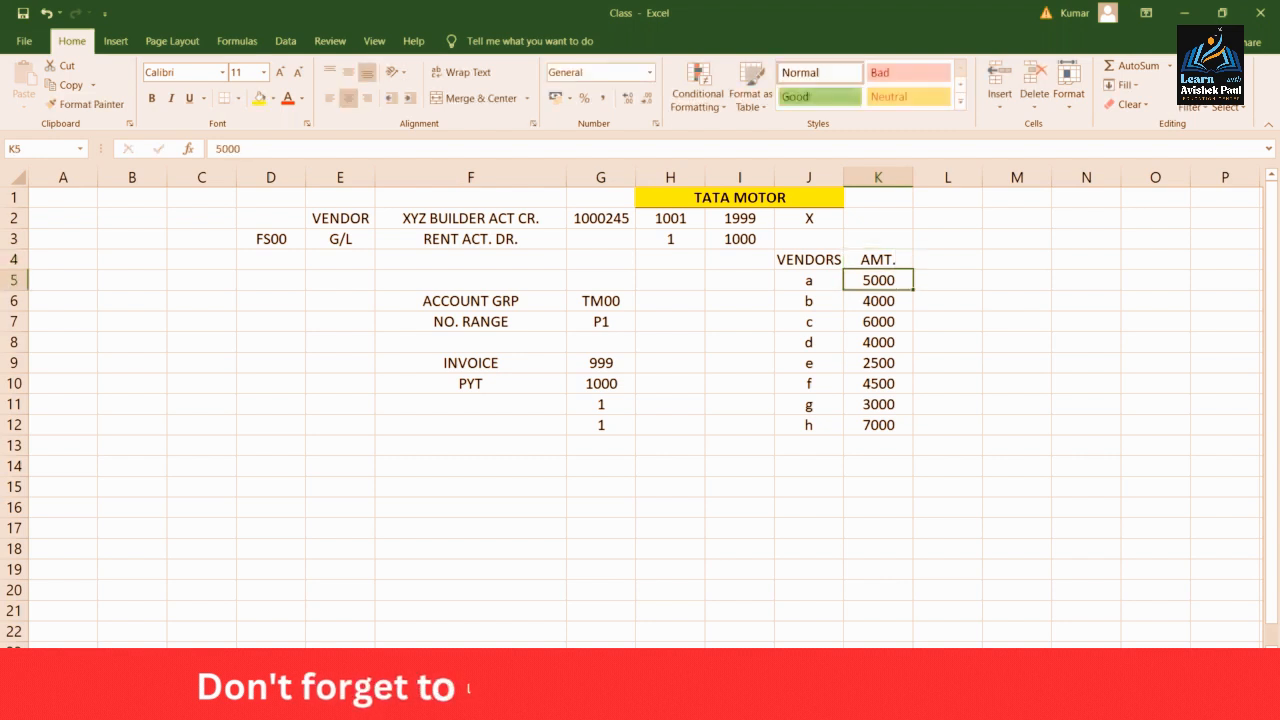
Apply a bottom border to the vendor and amount headings in J4:K4
drag(792, 263, 853, 258)
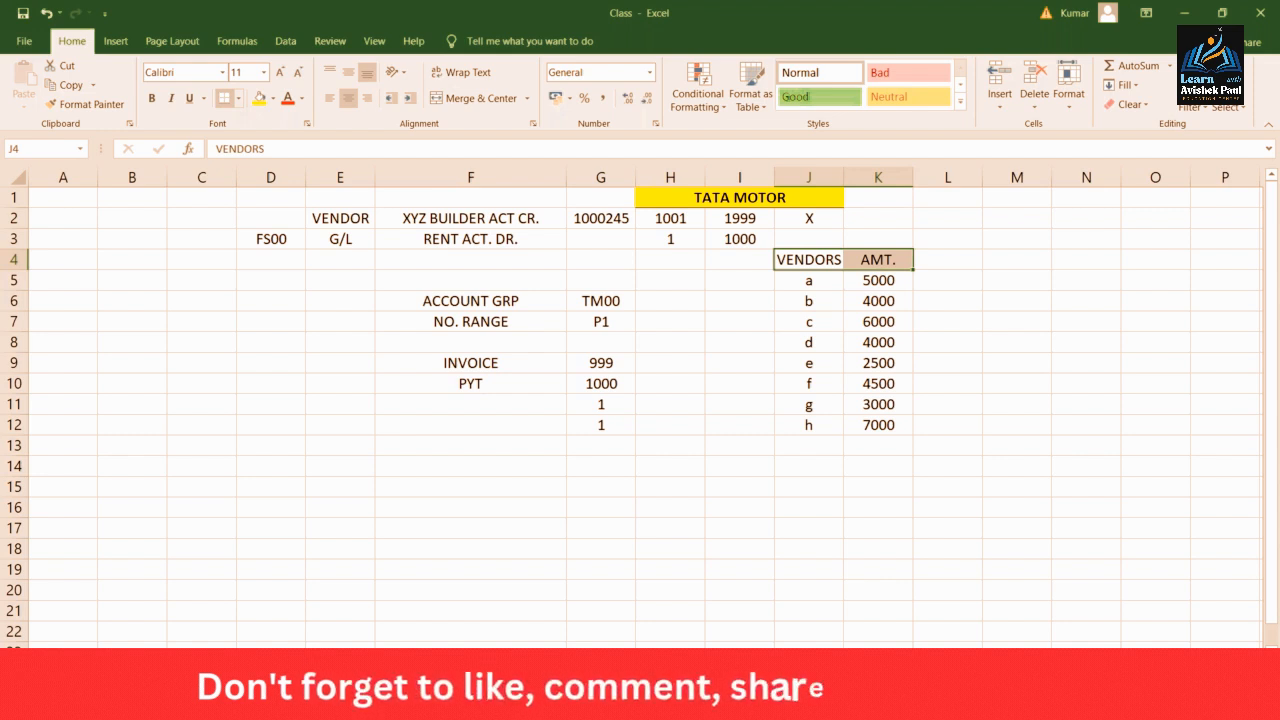
click(677, 471)
click(801, 331)
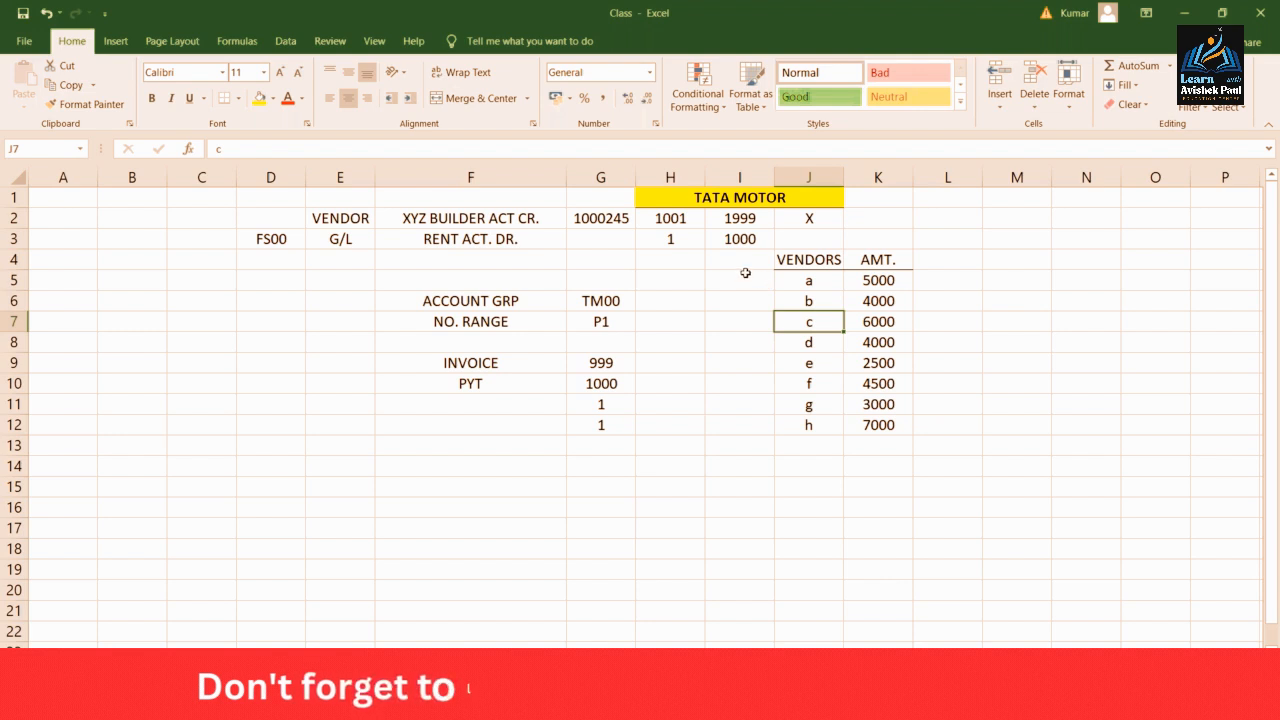
Examine the individual vendor amounts in column K, from vendor a through vendor h
click(800, 280)
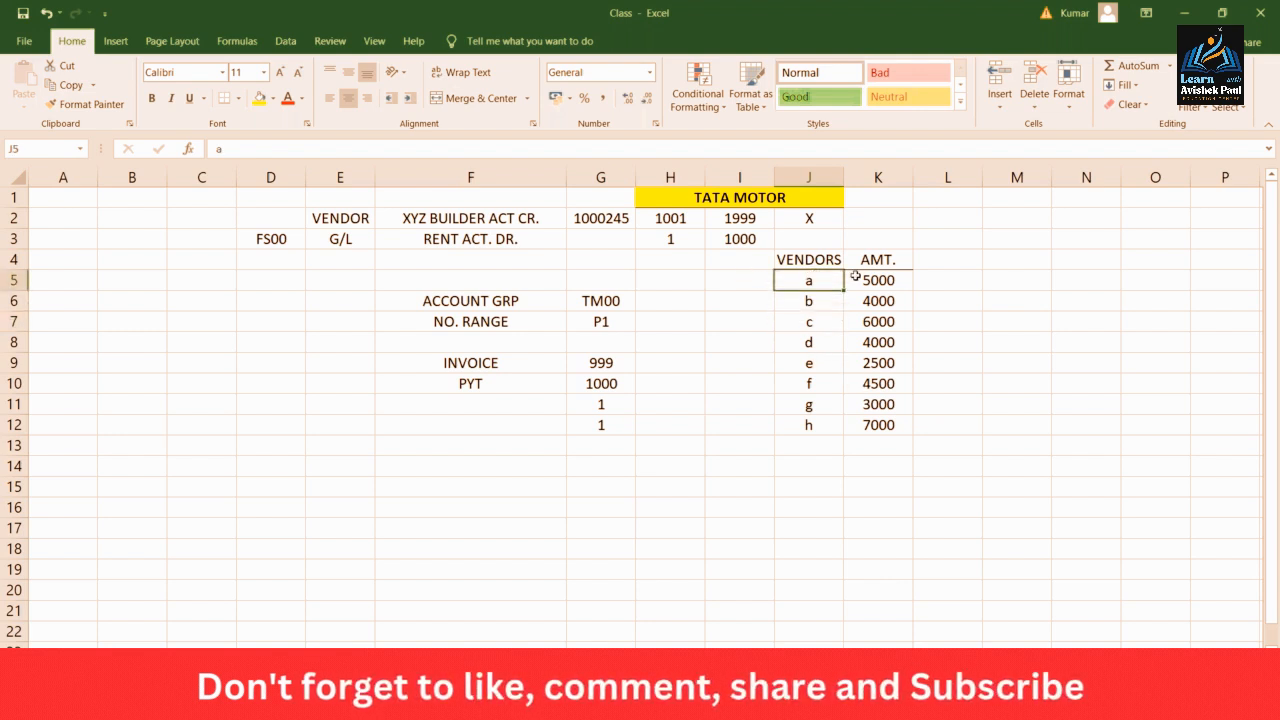
click(897, 278)
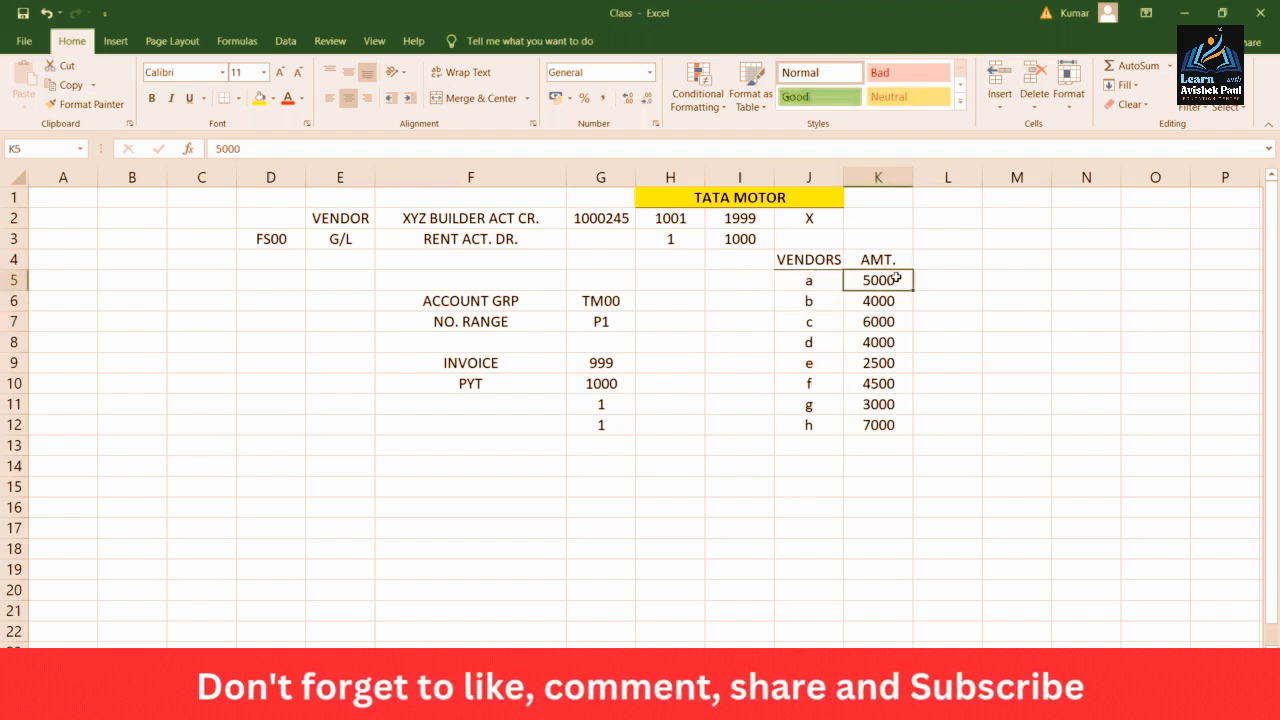
click(875, 325)
click(873, 366)
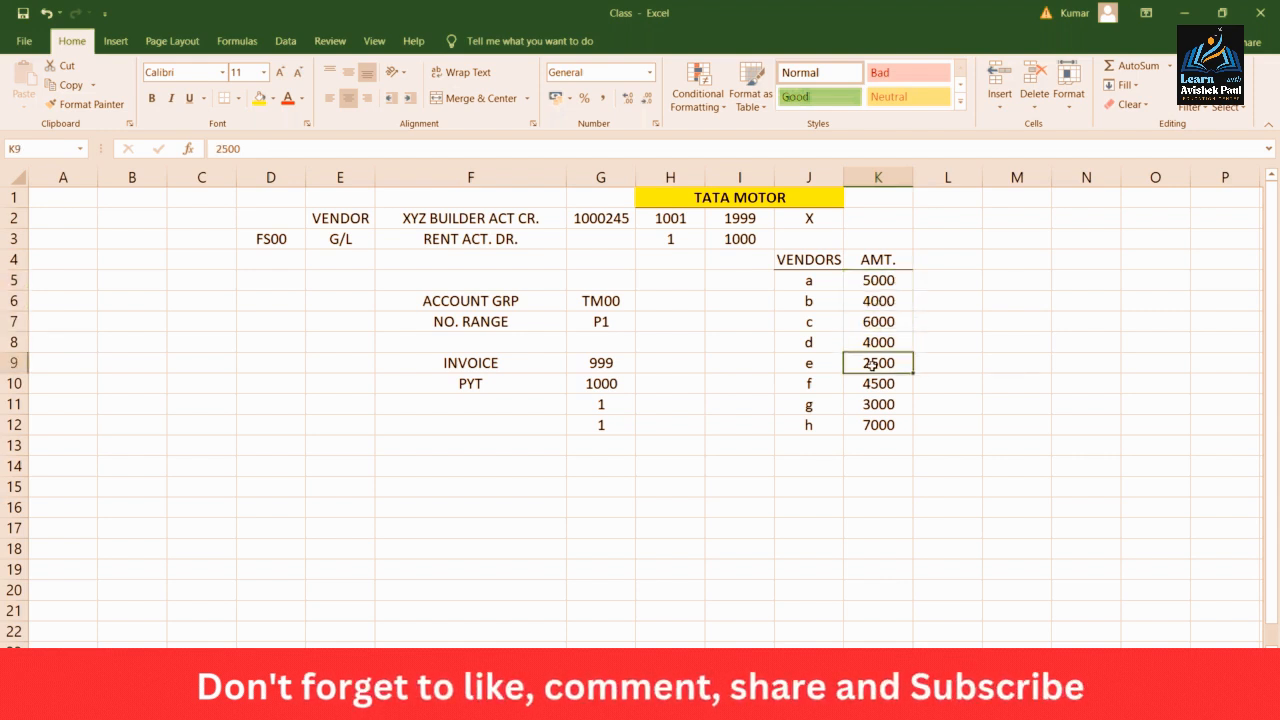
click(872, 405)
click(877, 428)
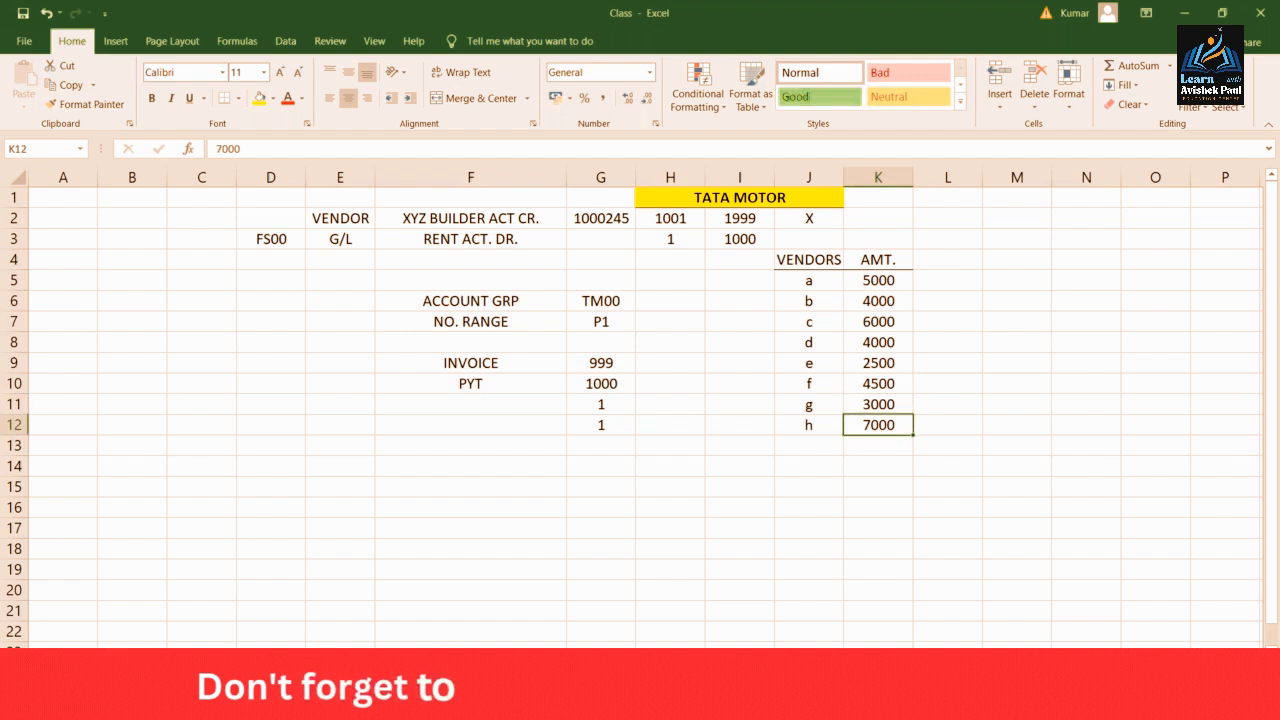
click(867, 280)
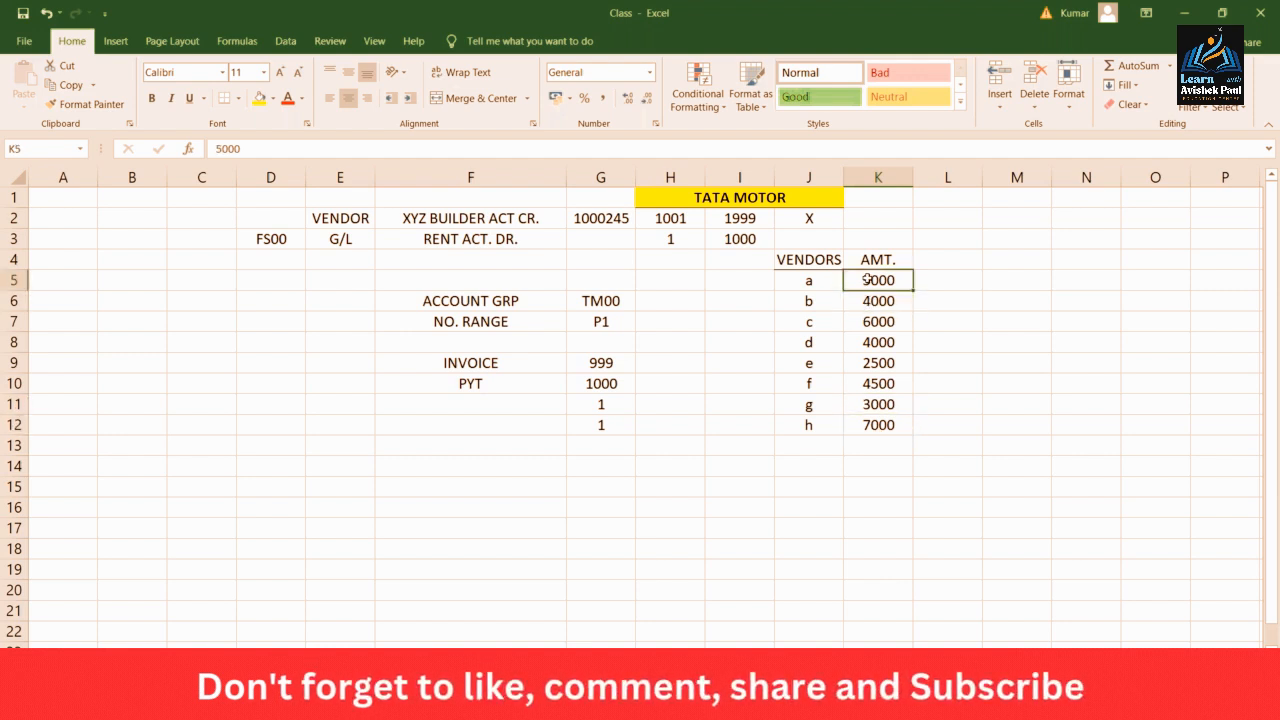
Replace the lowercase vendor letters in cells J5 to J12 with the capitals A to H
click(878, 318)
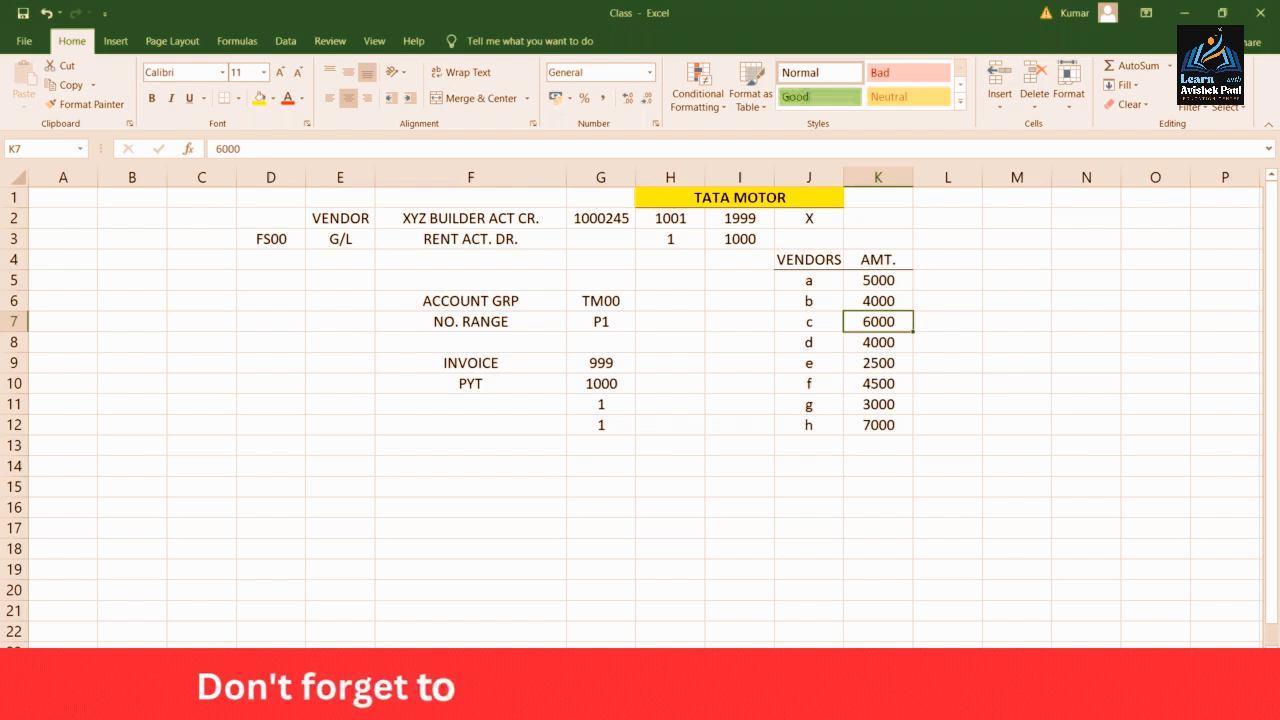
click(896, 281)
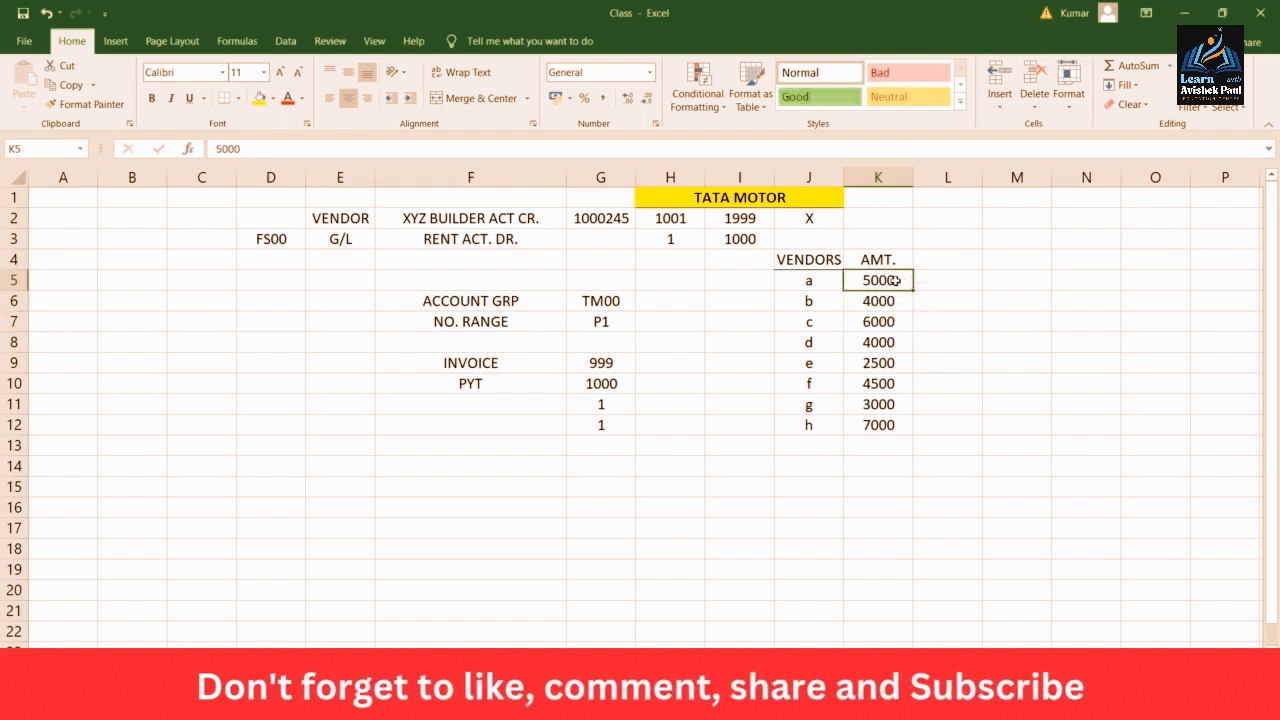
click(807, 284)
text(A)
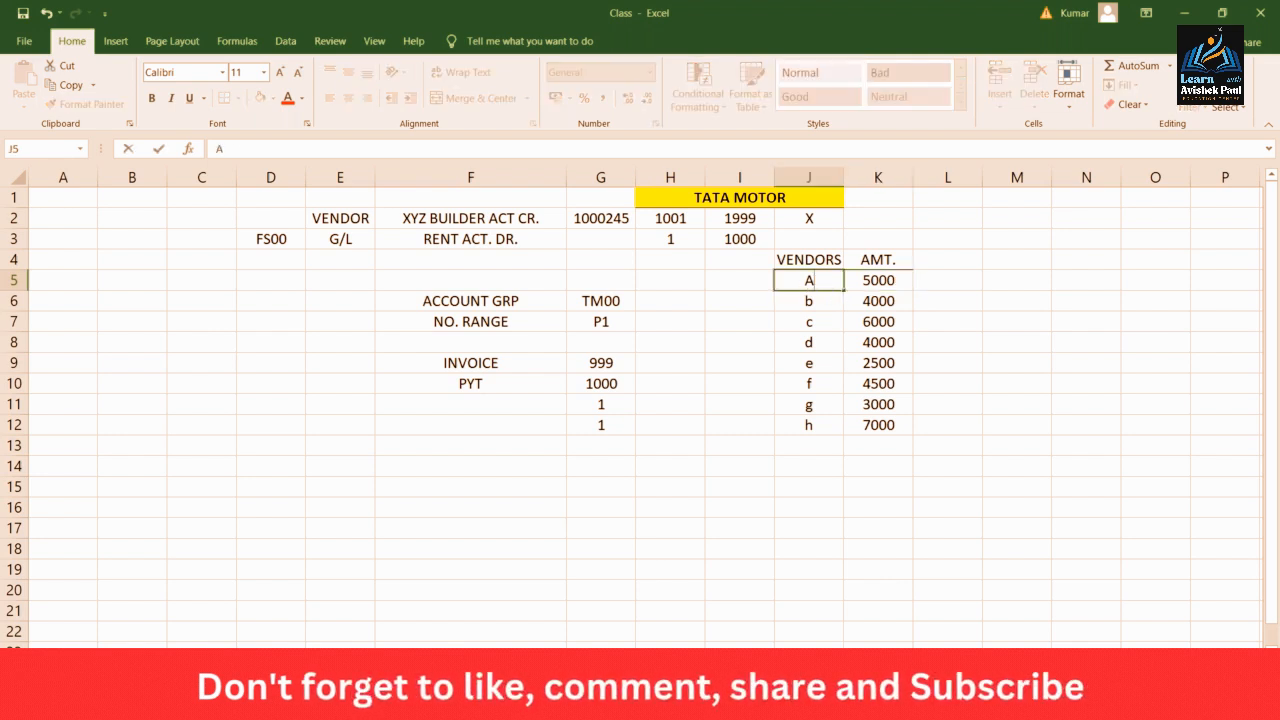
key(Return)
text(B)
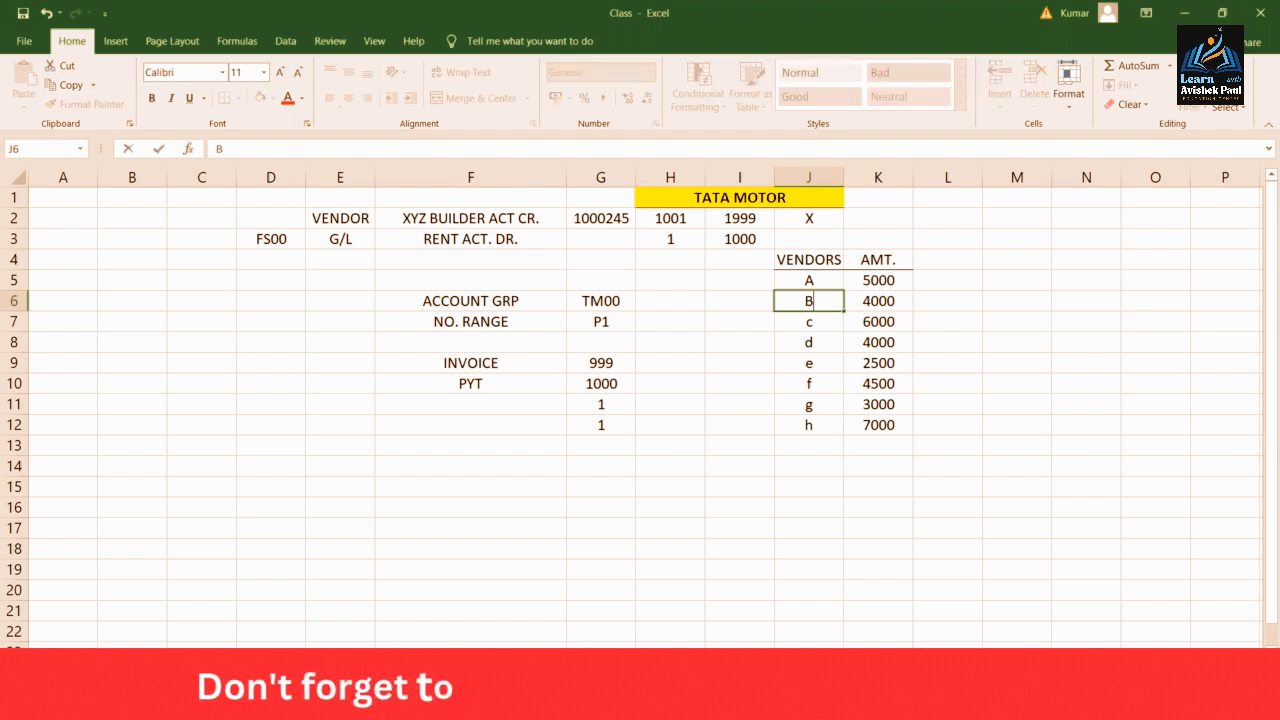
key(Return)
text(C)
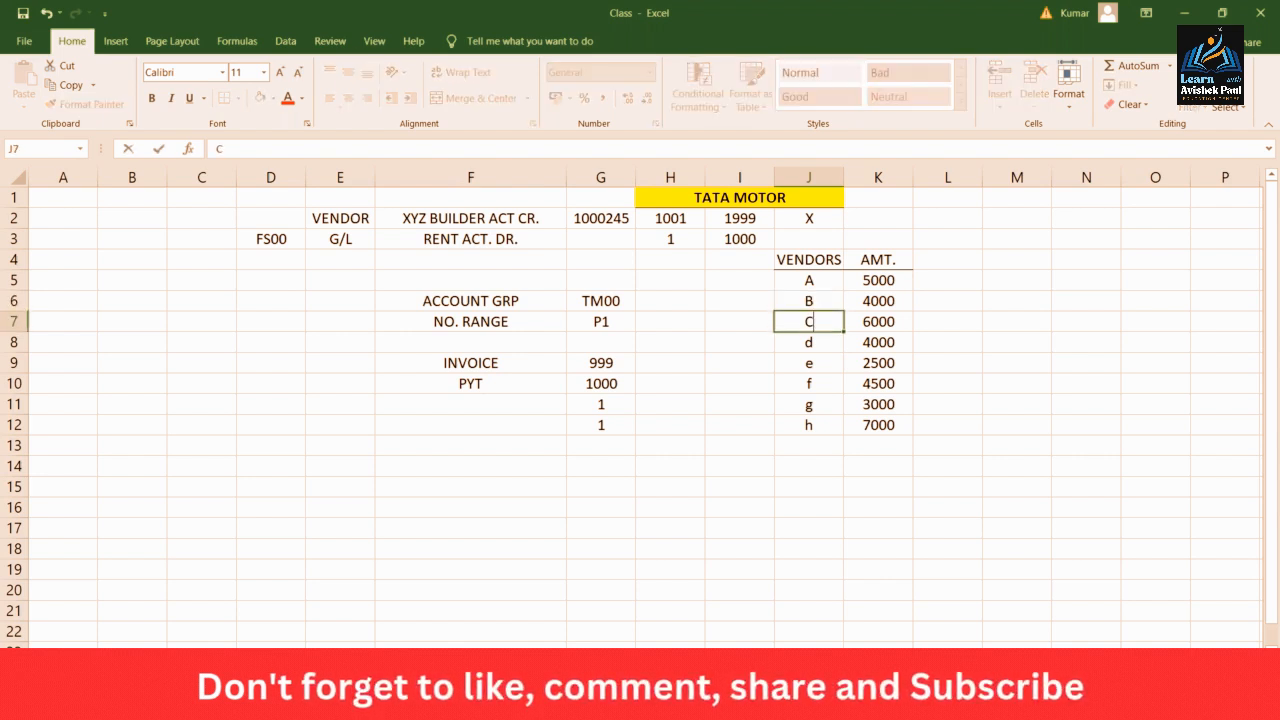
key(Return)
text(D)
key(Return)
text(E)
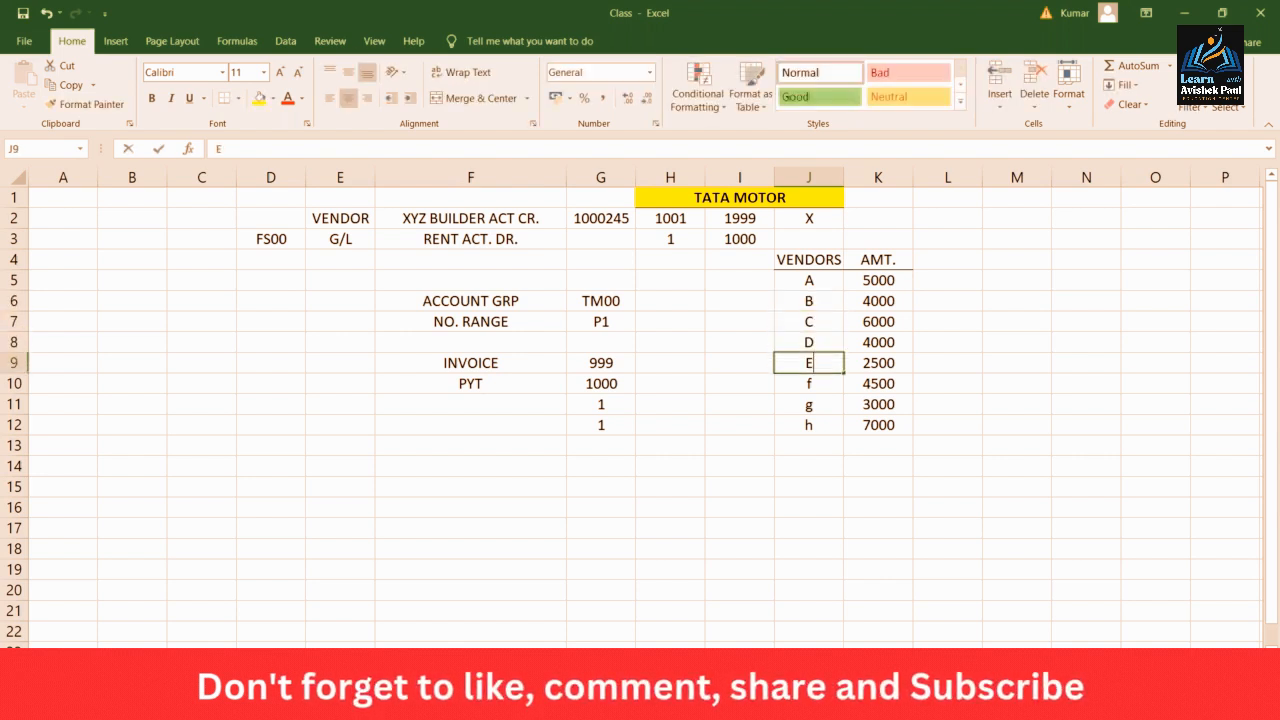
key(Return)
text(F)
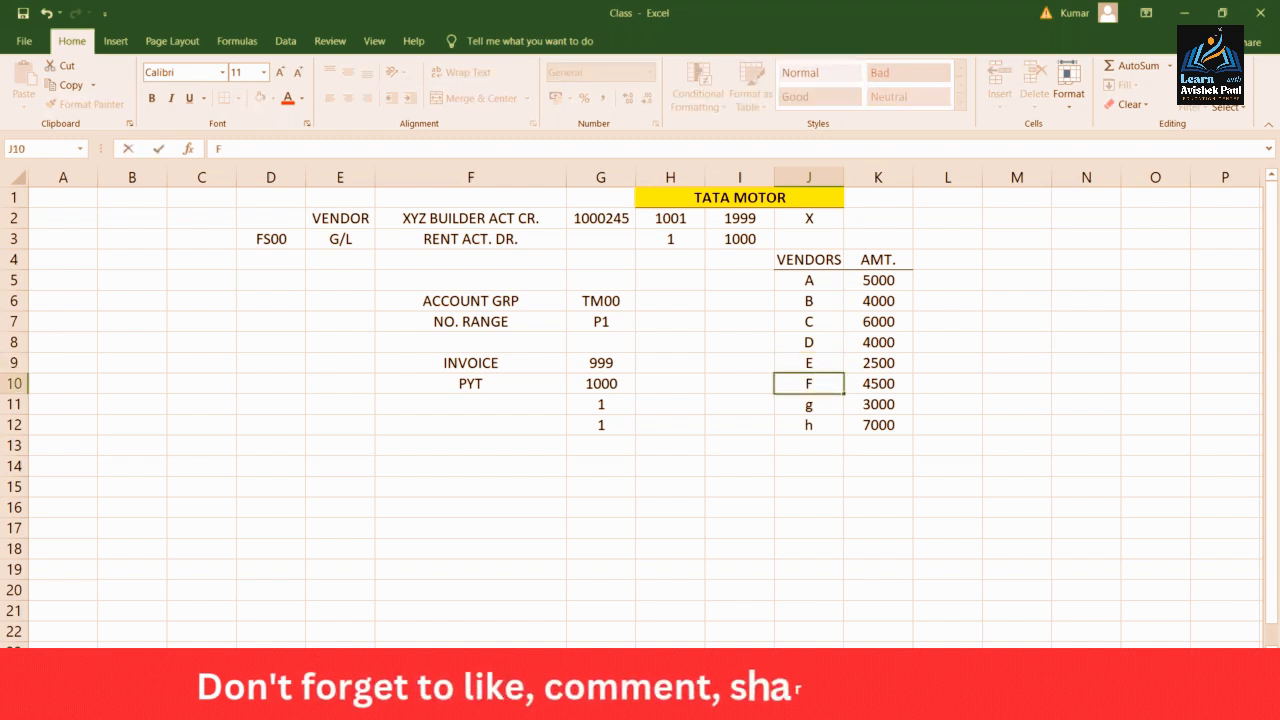
key(Return)
text(G)
key(Return)
text(H)
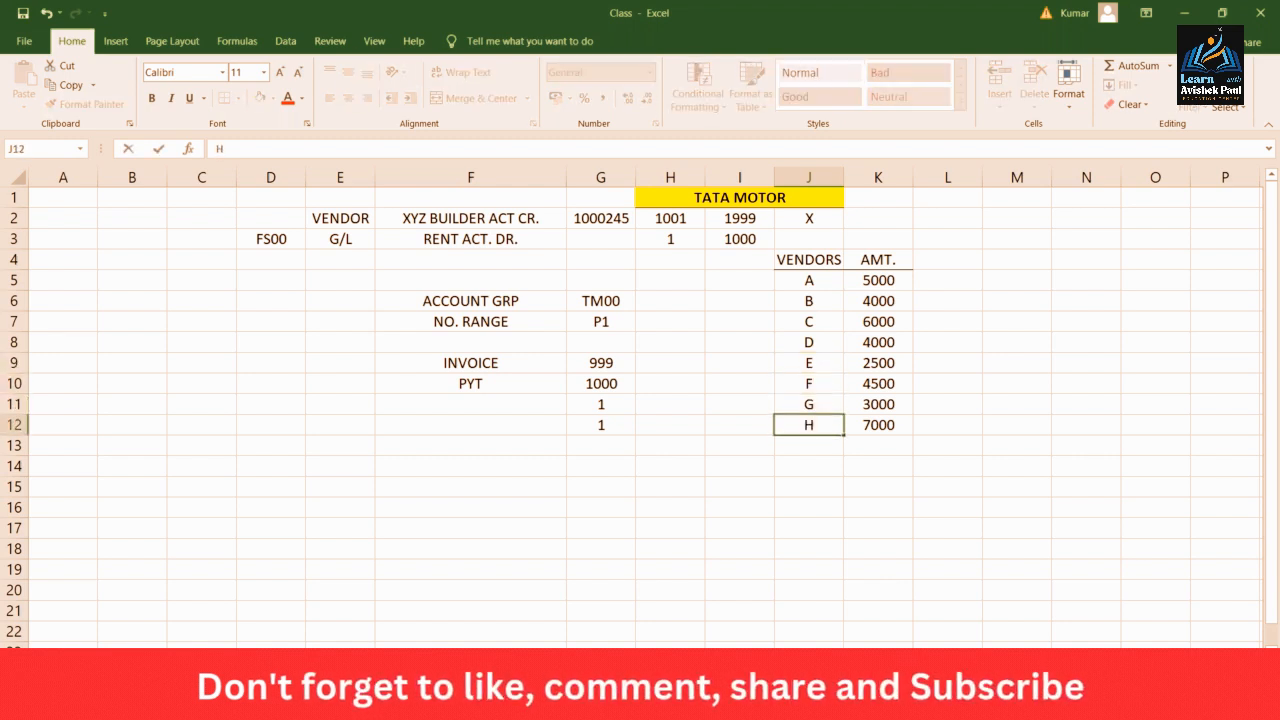
key(Return)
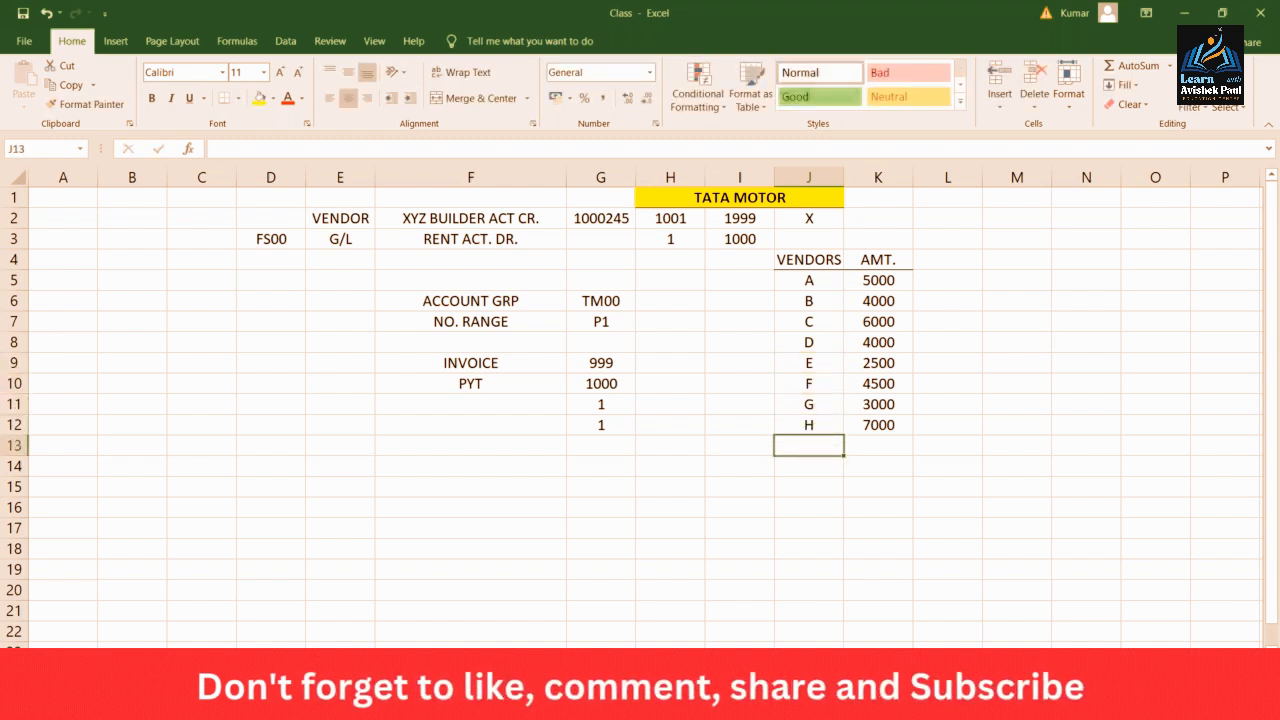
Enter 36000 in cell K14 as the combined total of the vendor amounts in K5:K12
click(886, 282)
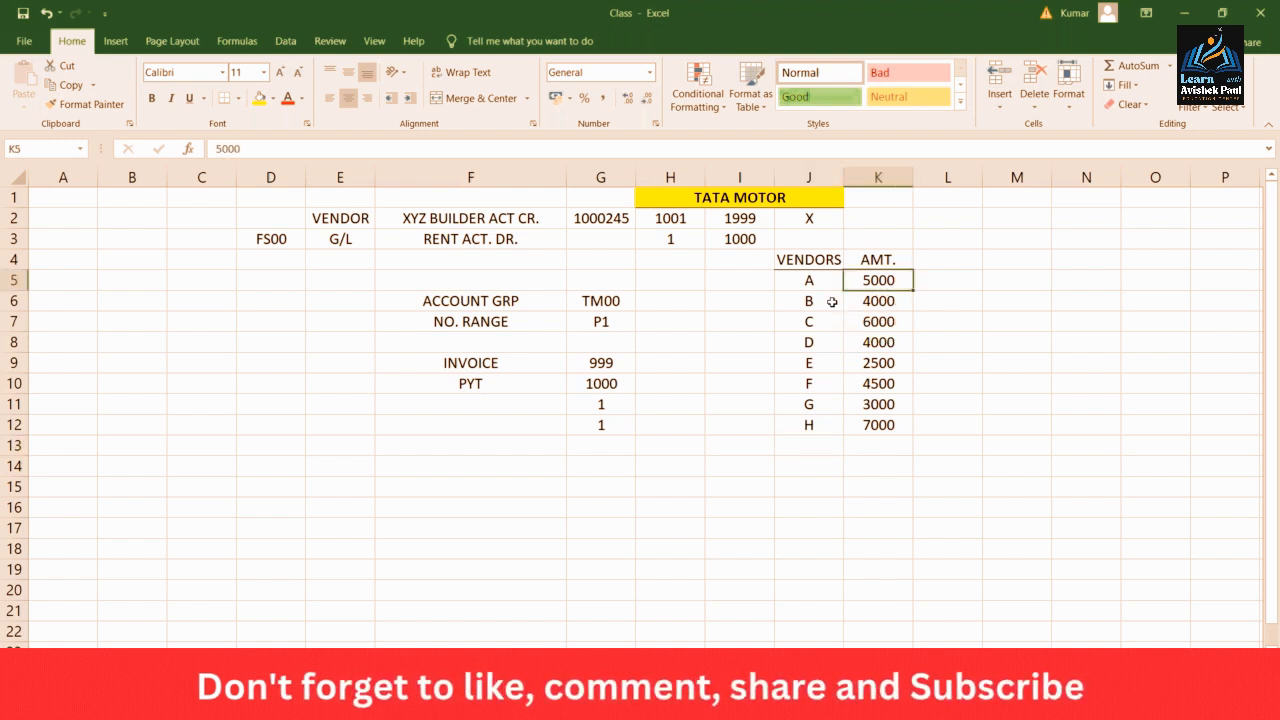
click(818, 363)
click(878, 363)
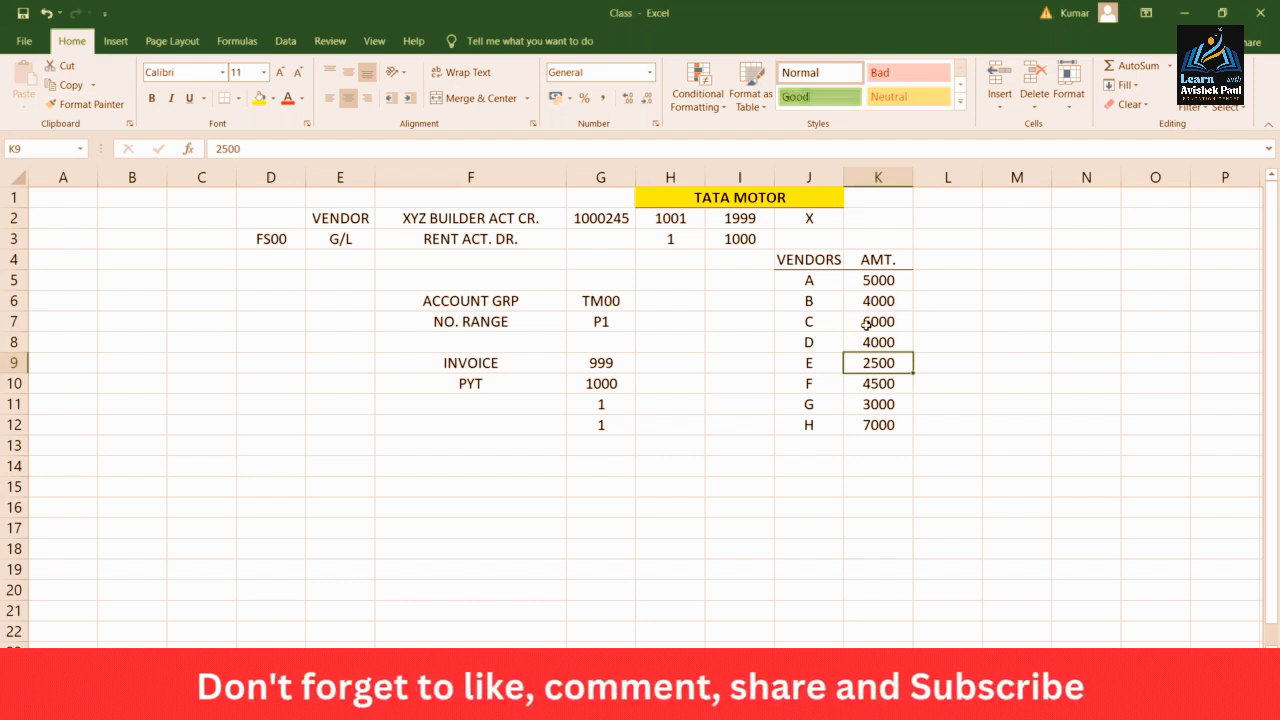
drag(876, 281, 872, 427)
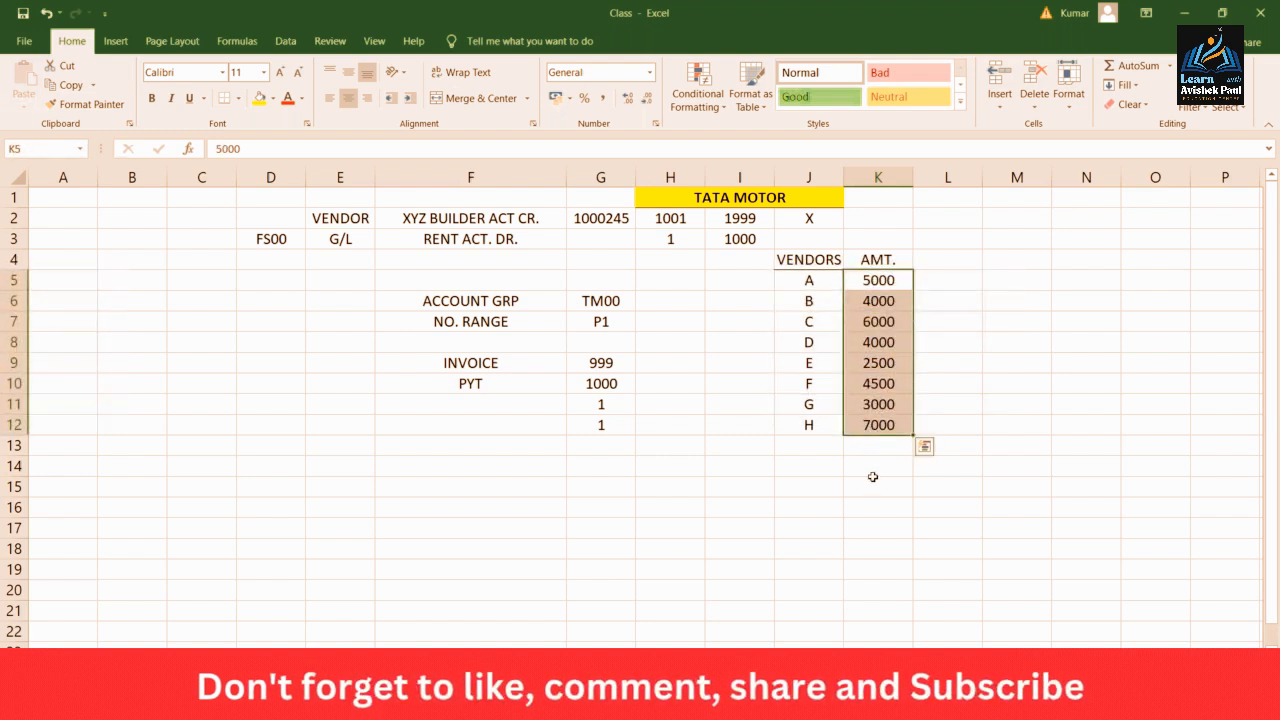
click(872, 467)
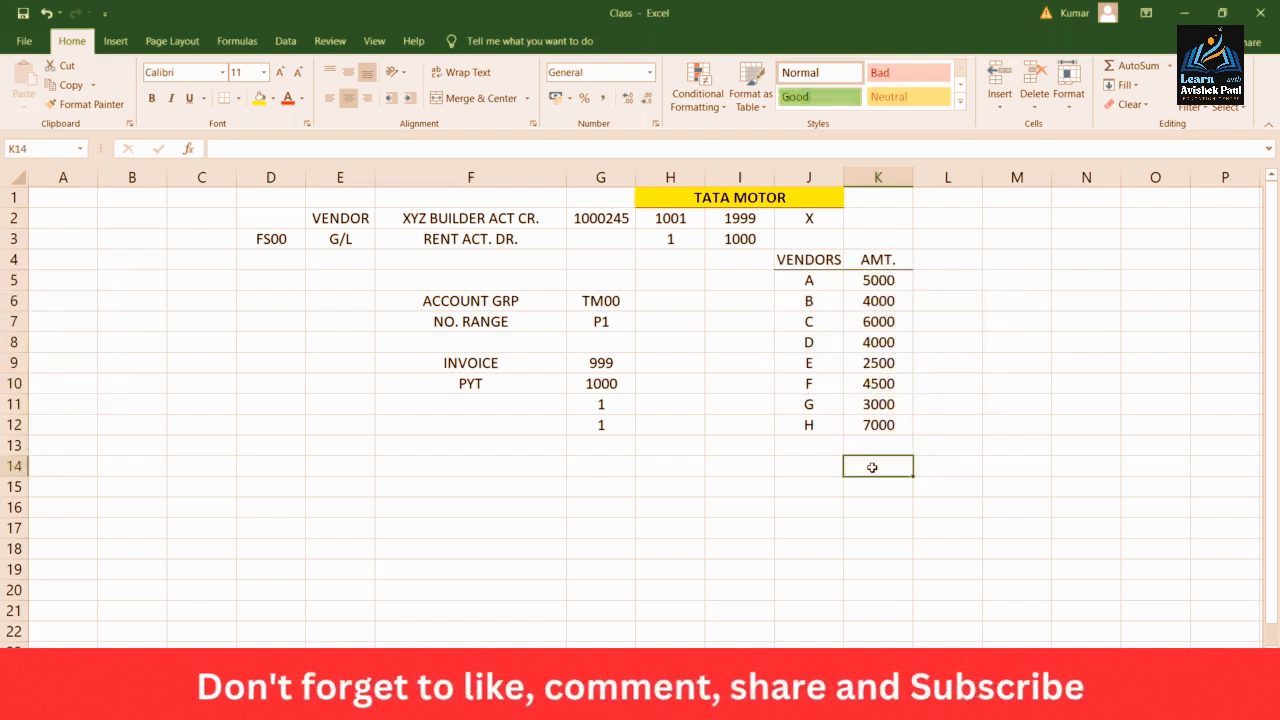
text(36000)
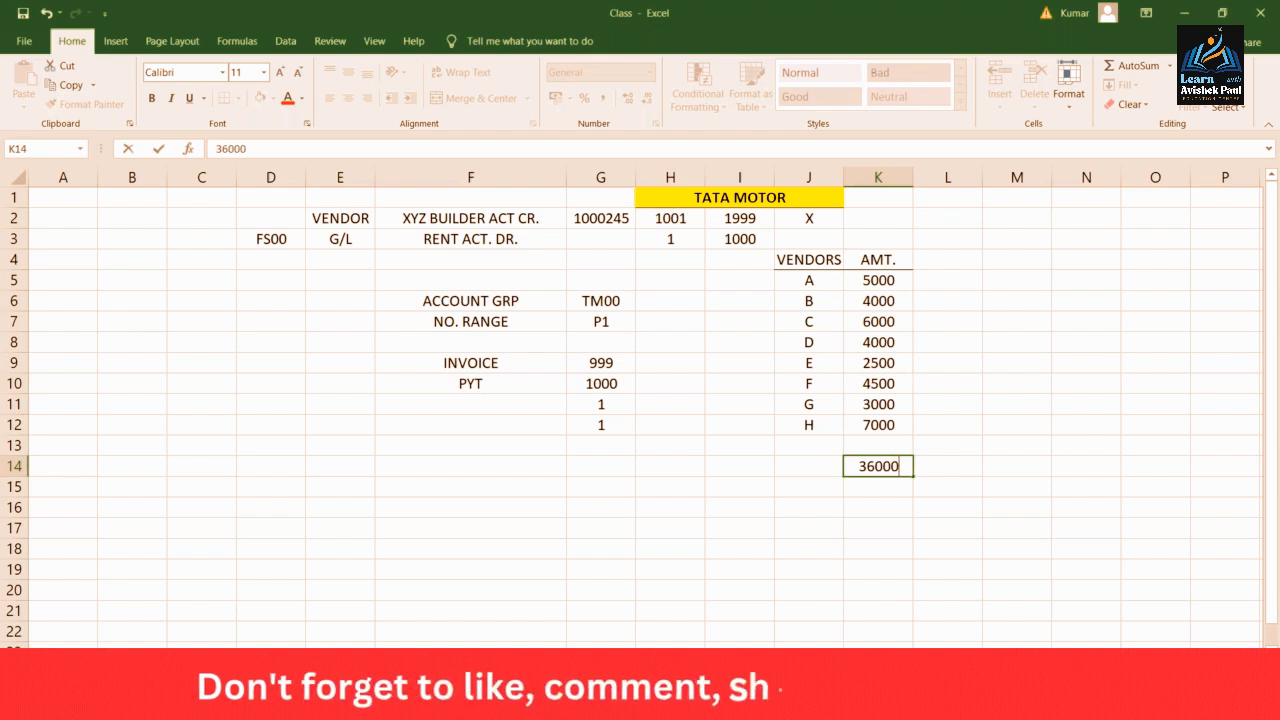
key(Return)
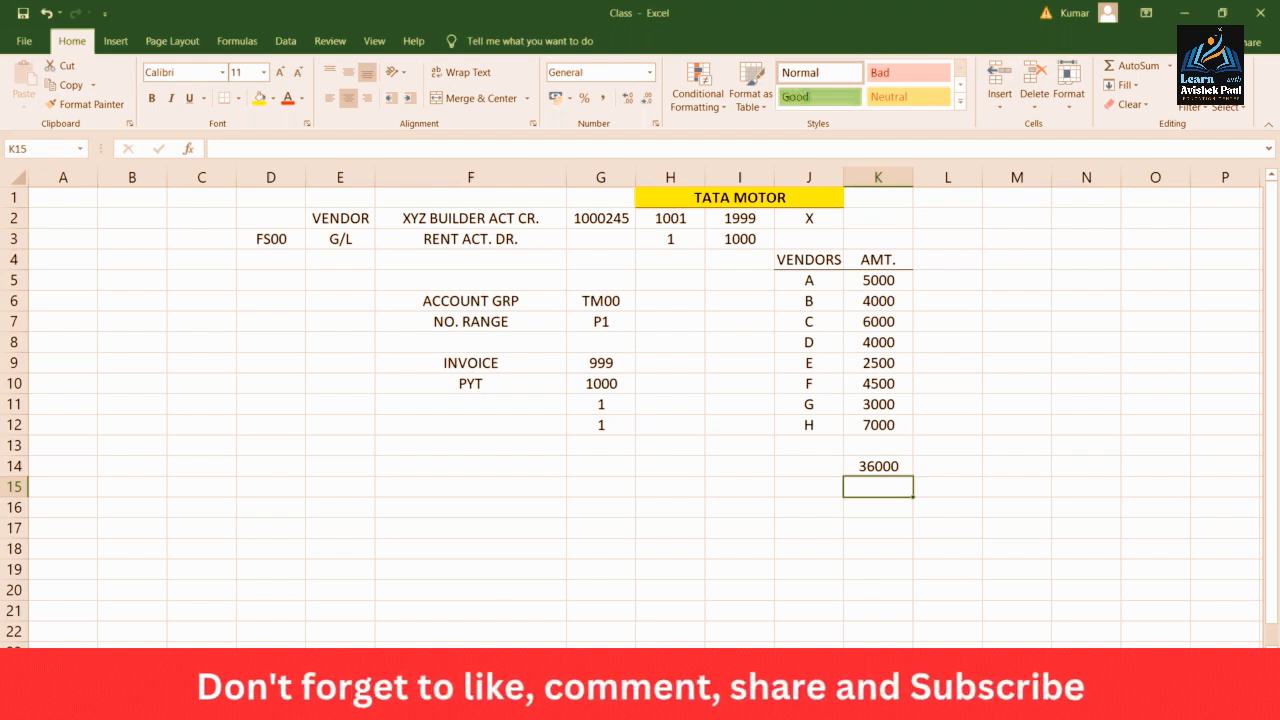
Compare the individual vendor amounts in K5:K12 with the combined total in K14
click(878, 466)
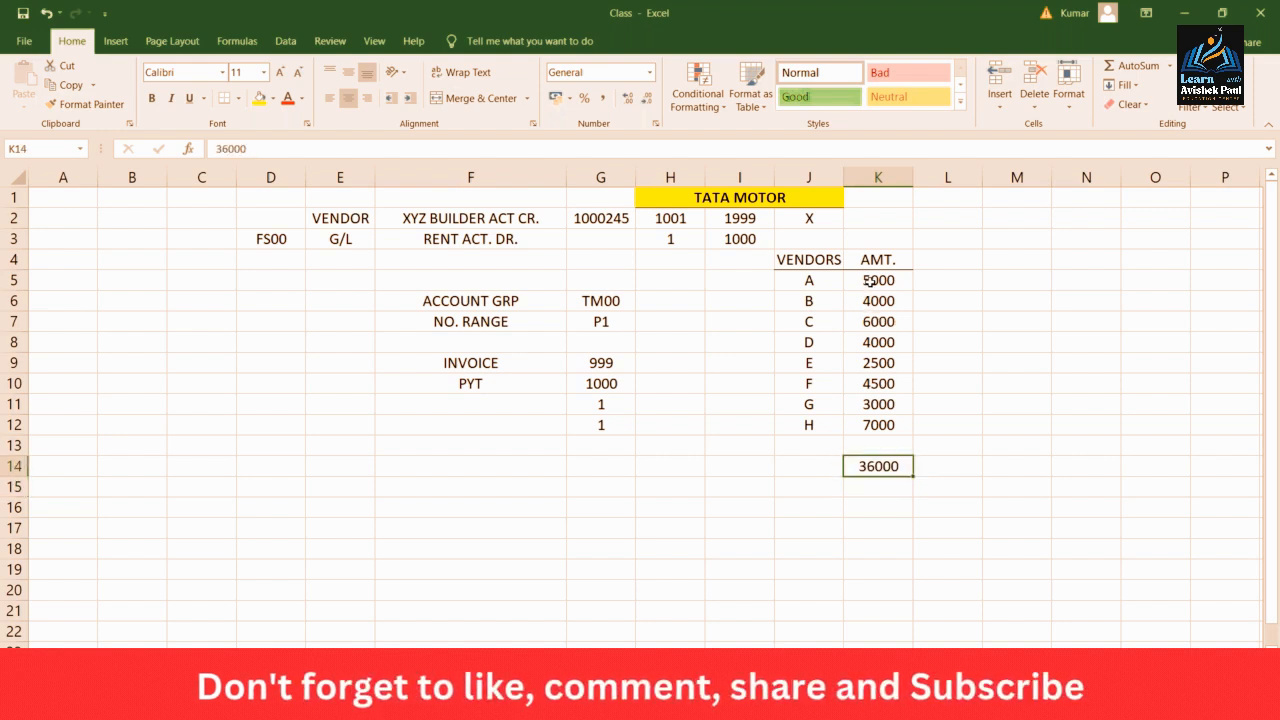
drag(864, 280, 864, 415)
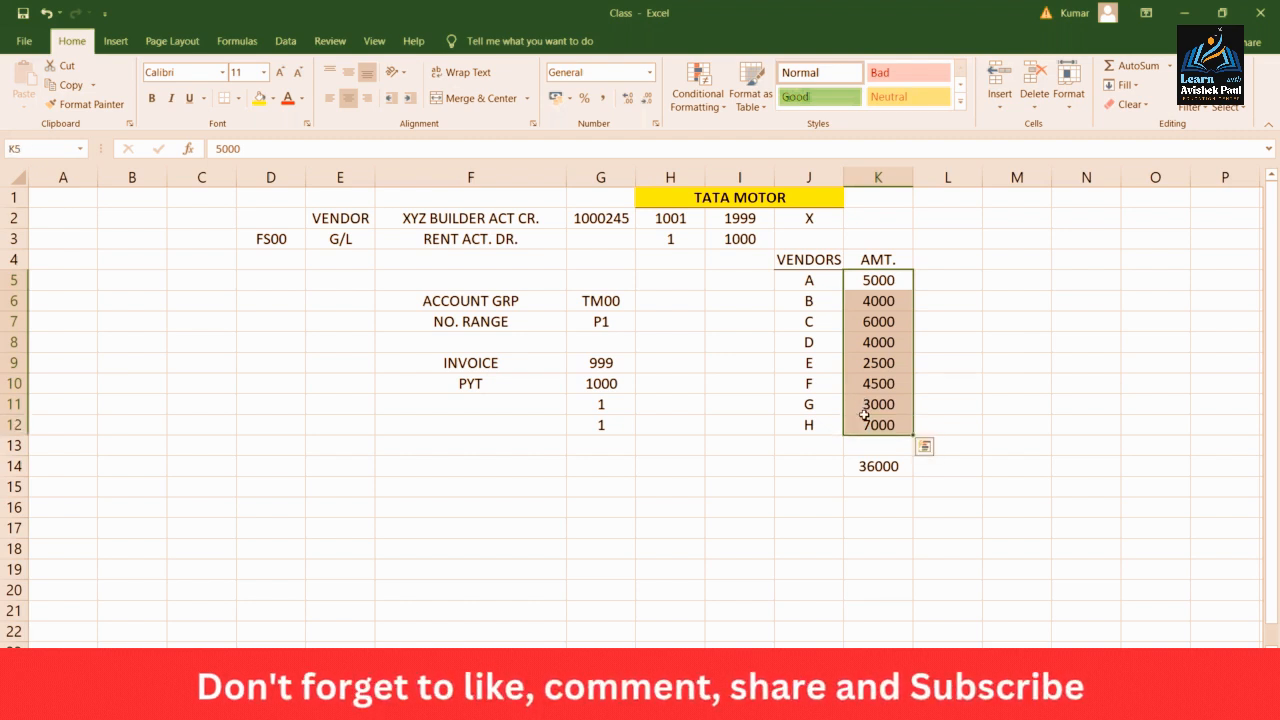
click(815, 283)
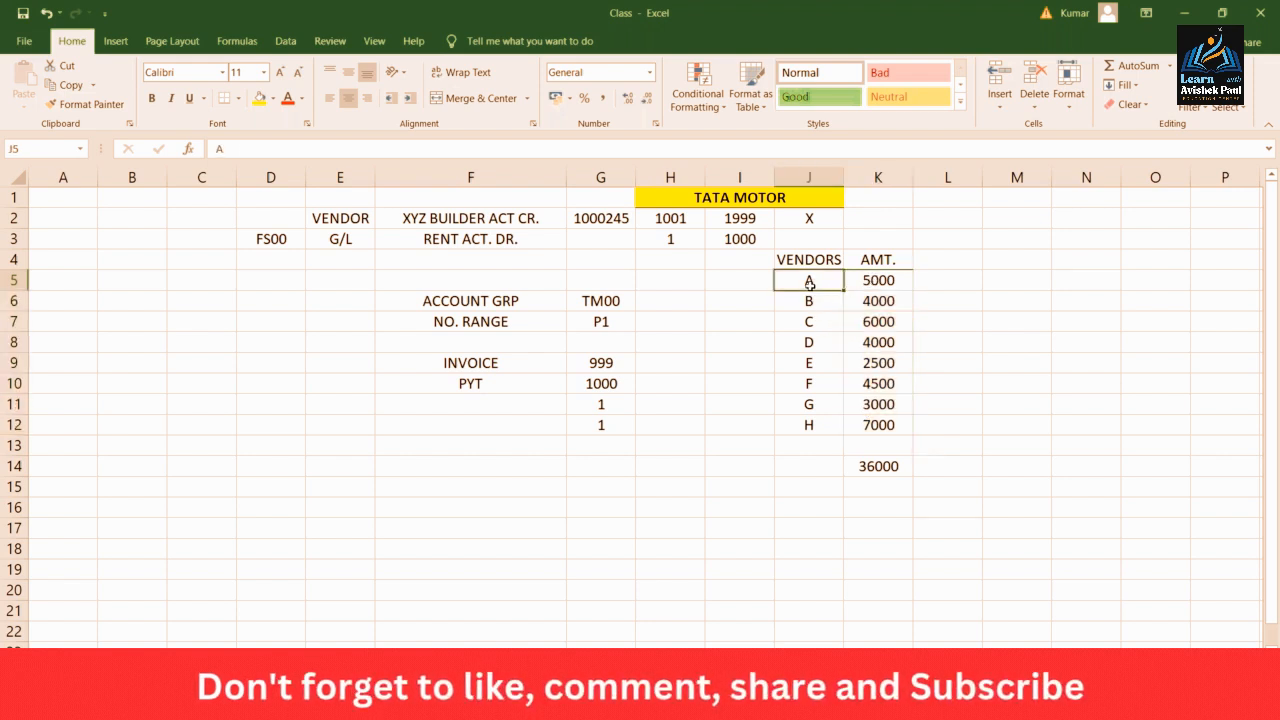
click(834, 301)
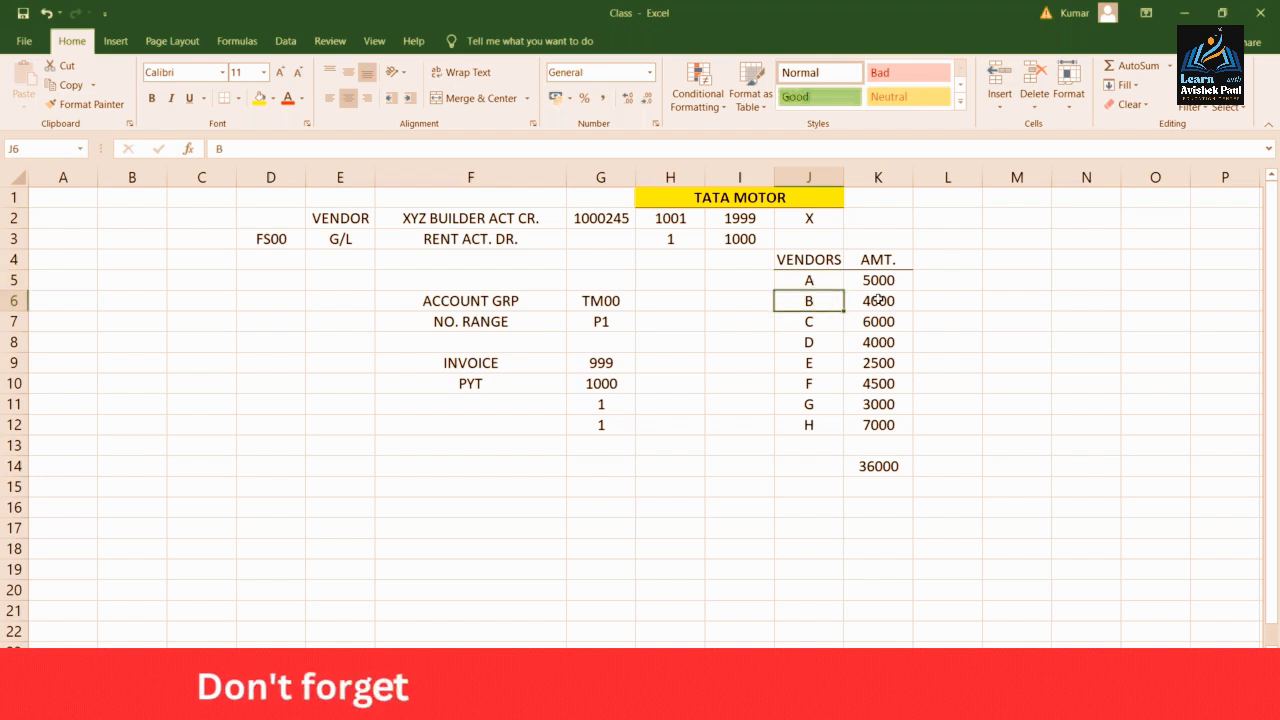
click(874, 301)
drag(802, 320, 865, 321)
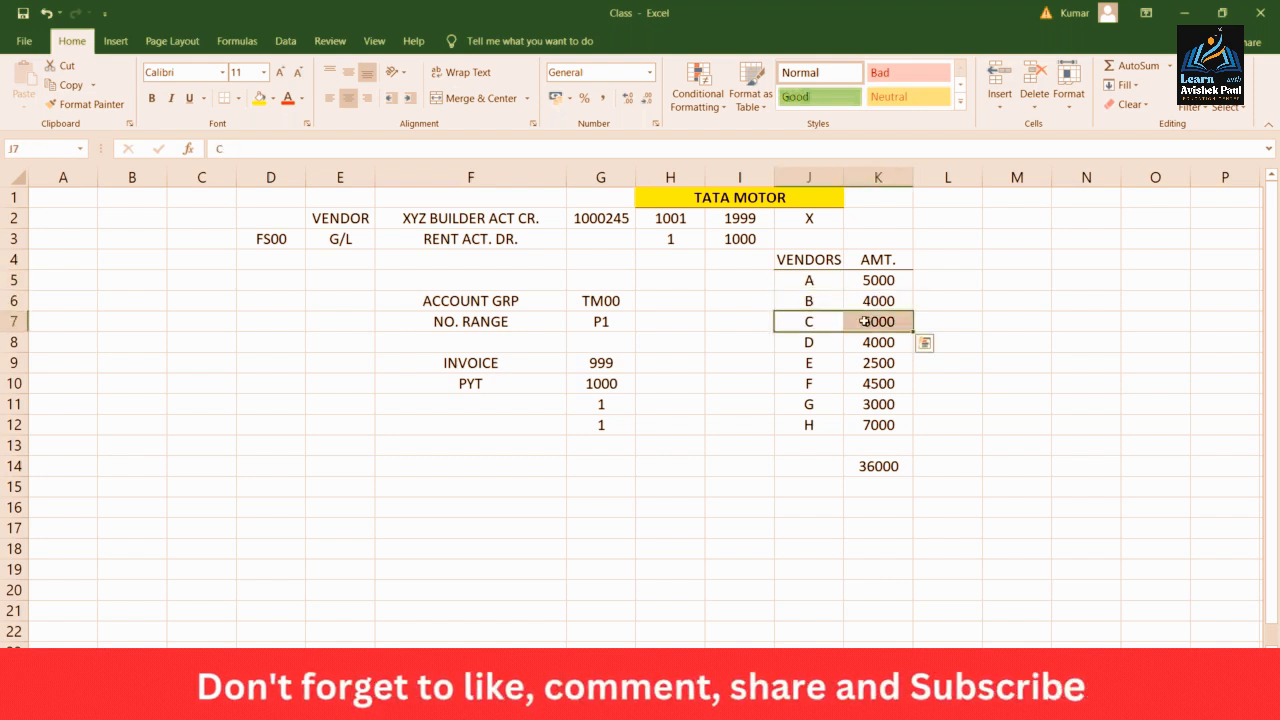
click(874, 277)
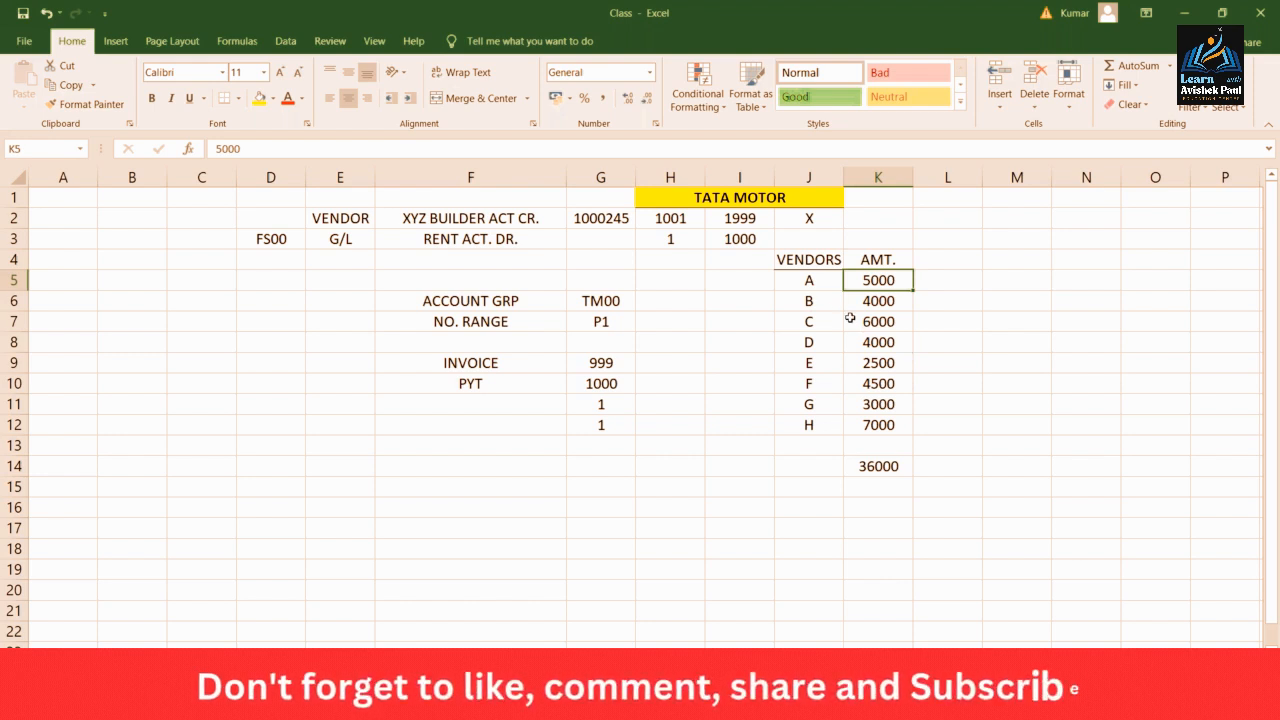
drag(872, 280, 878, 425)
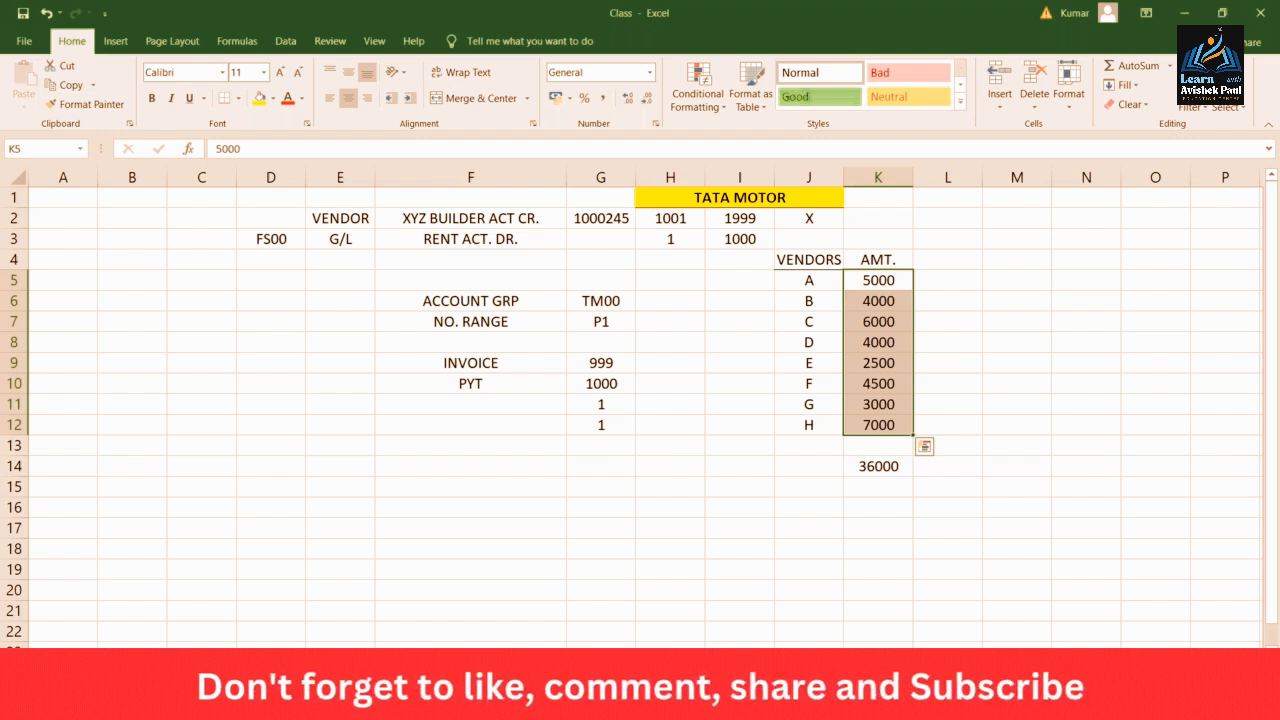
click(874, 467)
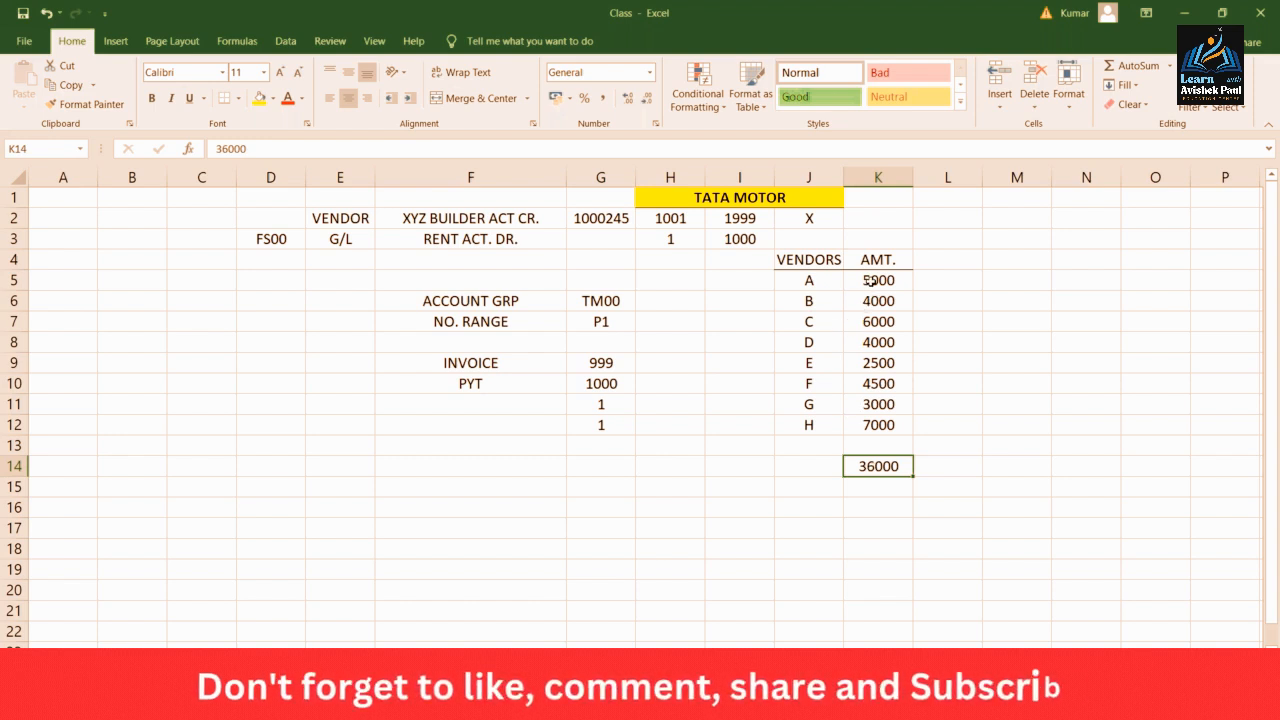
drag(866, 281, 875, 430)
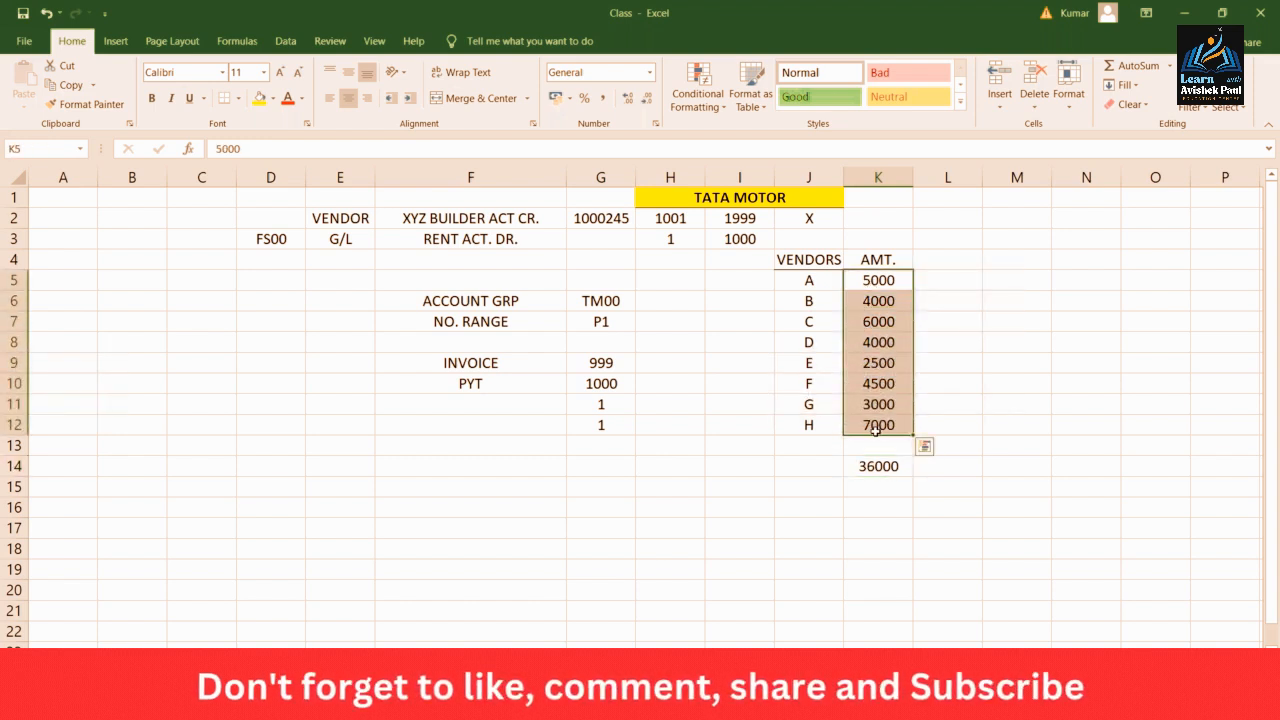
Add the heading RECON. in I4 and format the headings in I4:K4 as bold with a bottom border
click(733, 259)
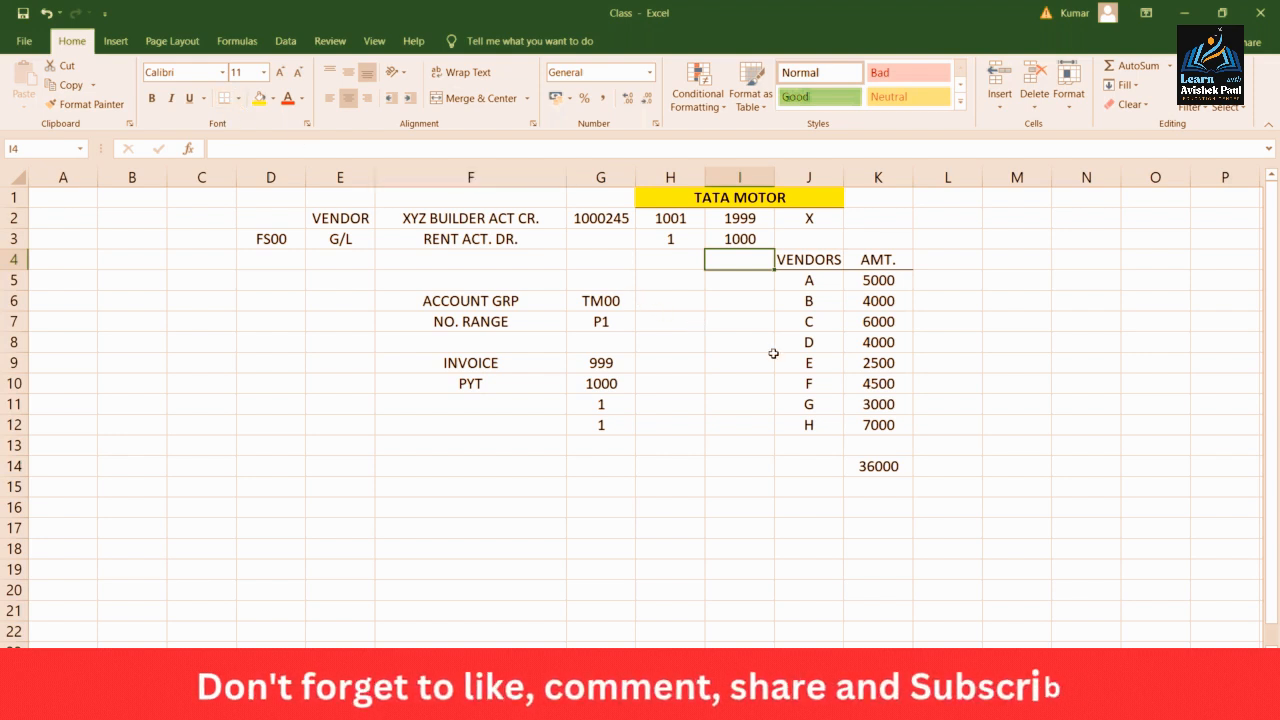
text(RECO)
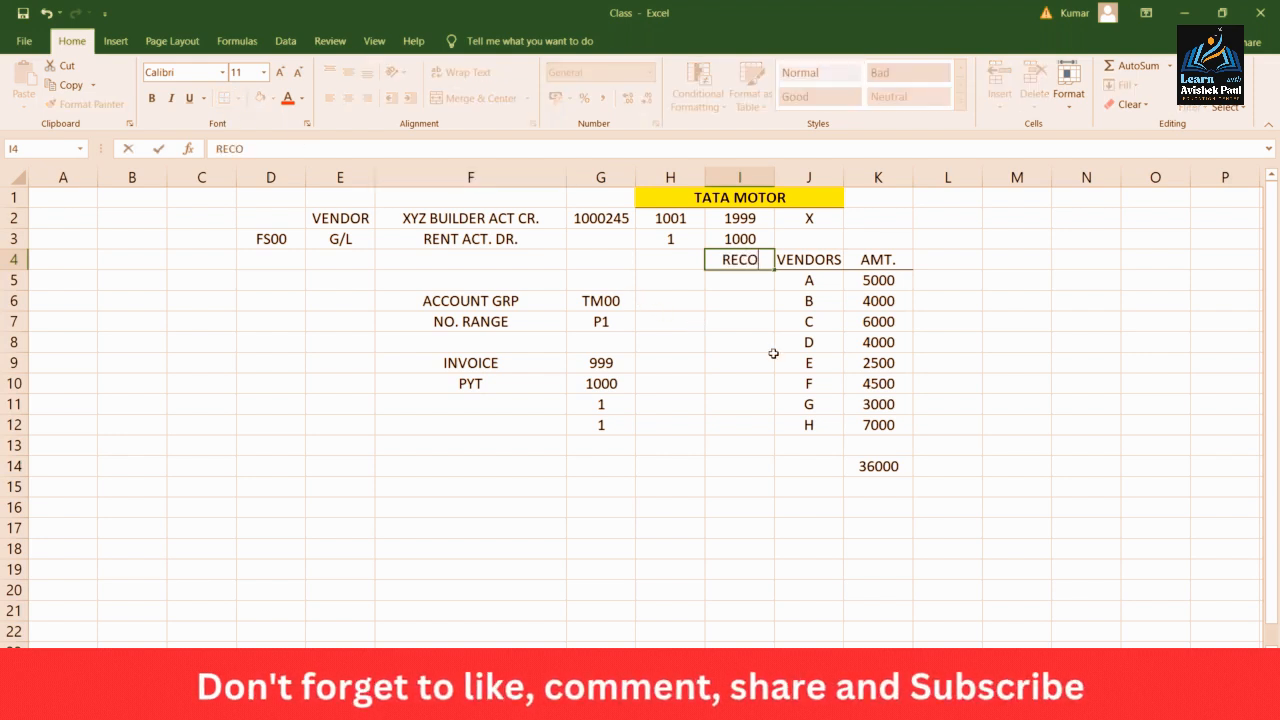
text(N.)
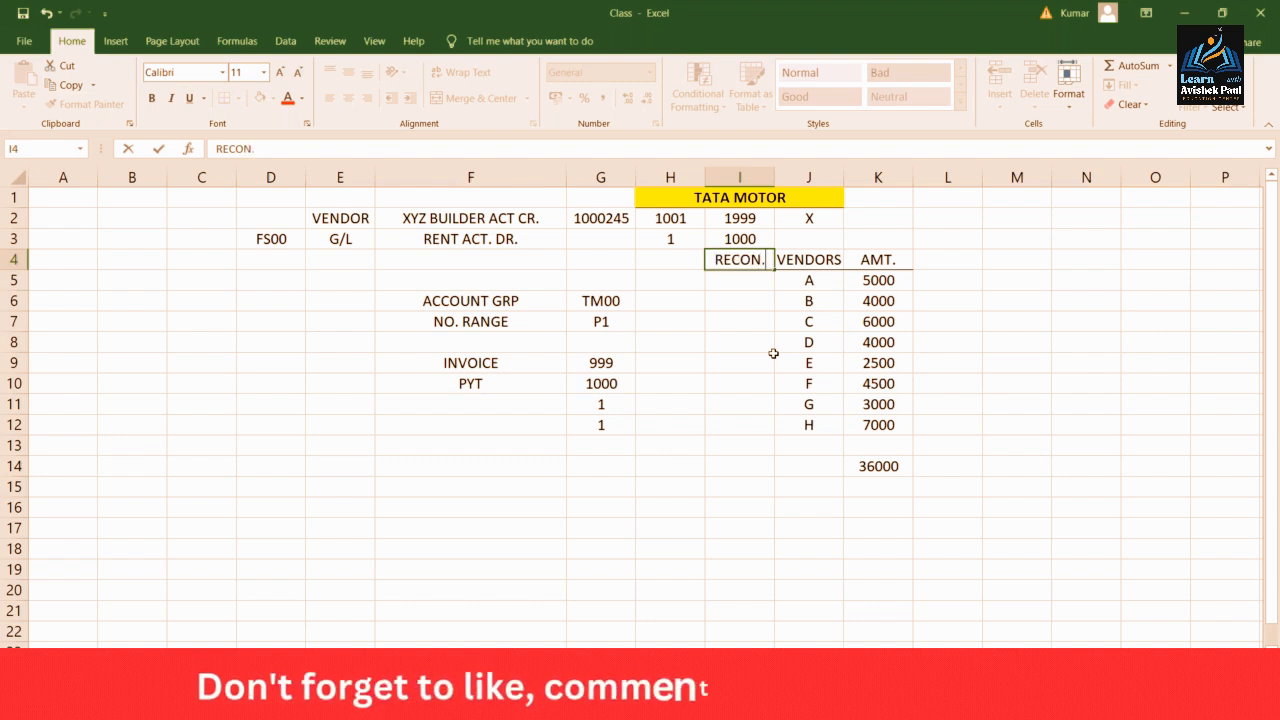
key(Return)
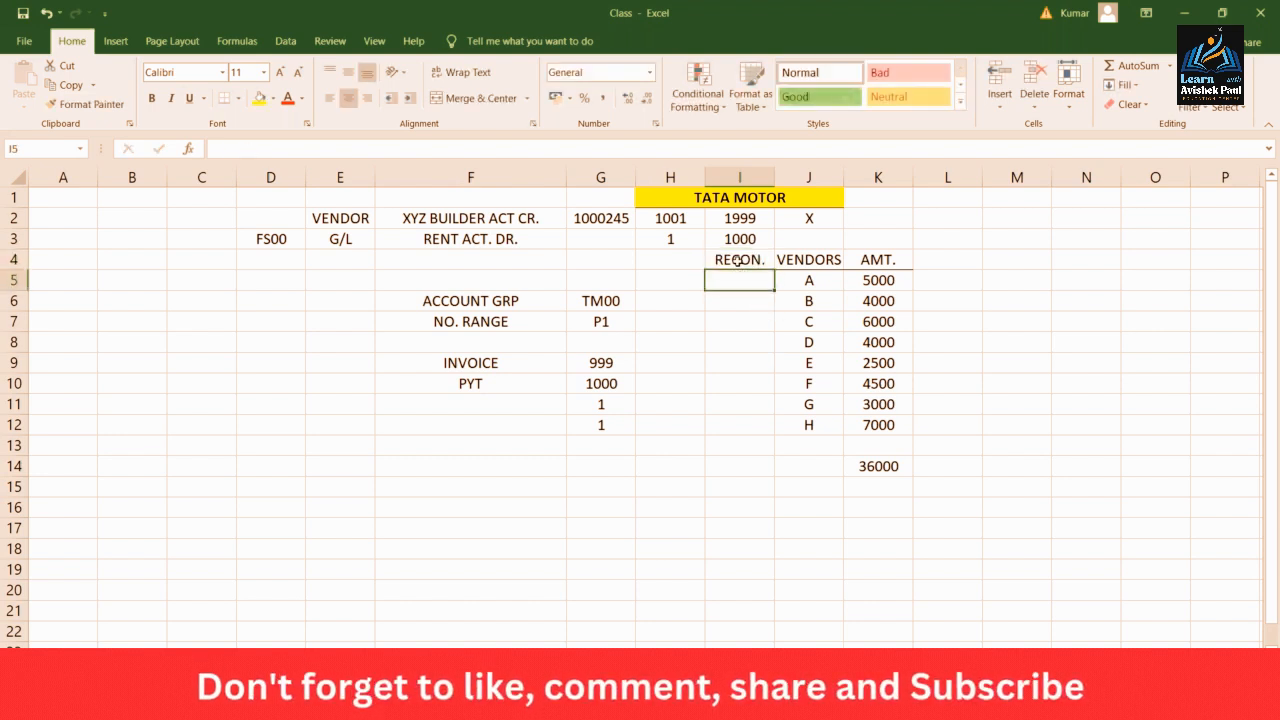
drag(737, 260, 872, 260)
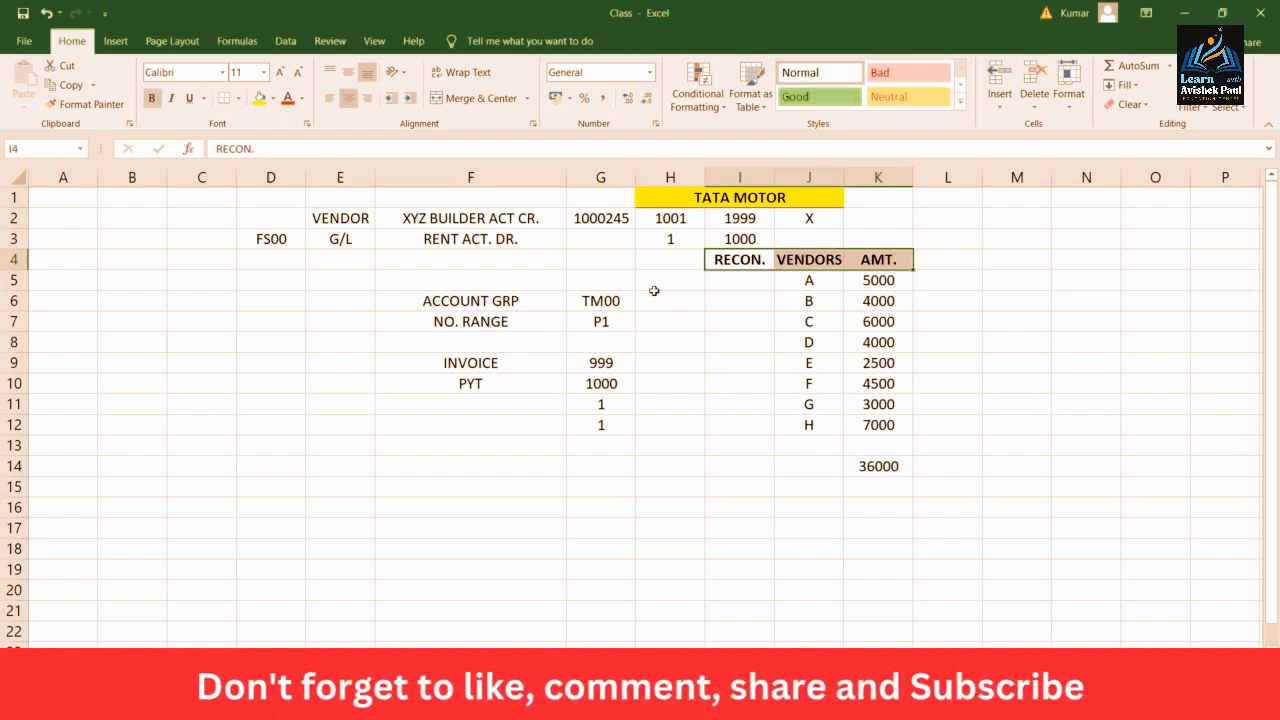
Enter 2000 in I5 under RECON. and fill it down to I12 for vendors A to H
click(741, 280)
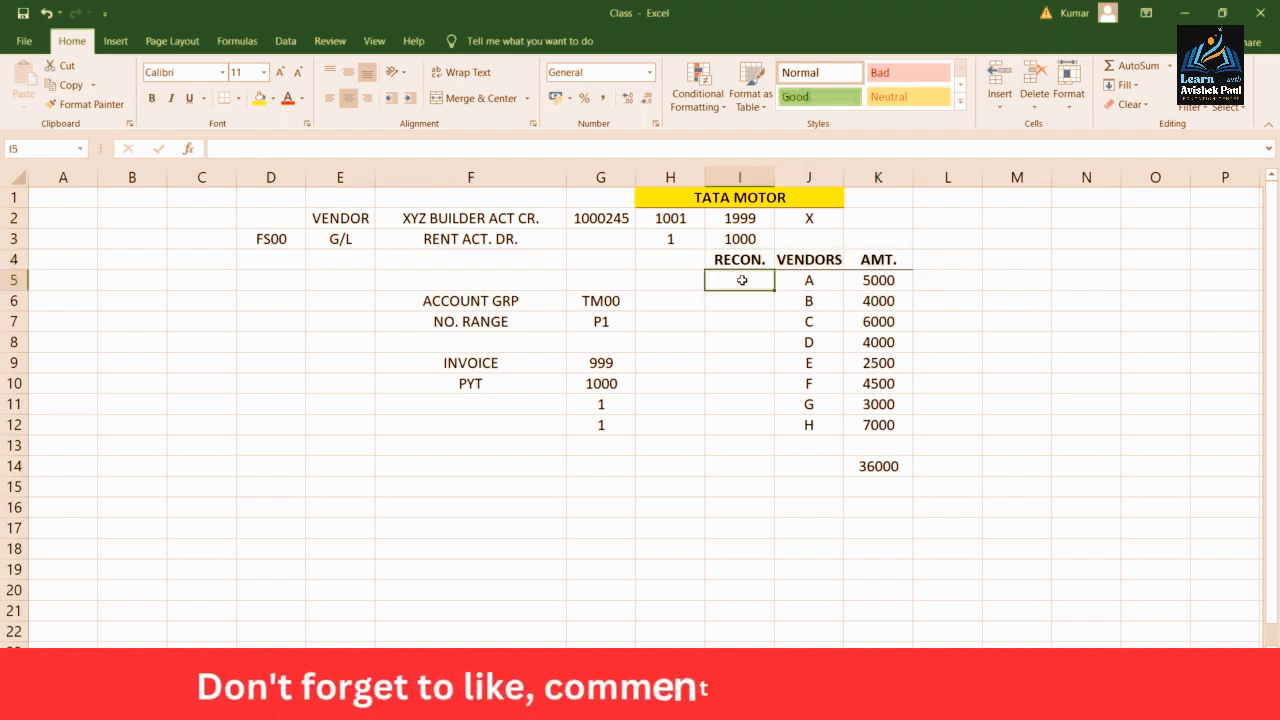
text(2000)
key(Return)
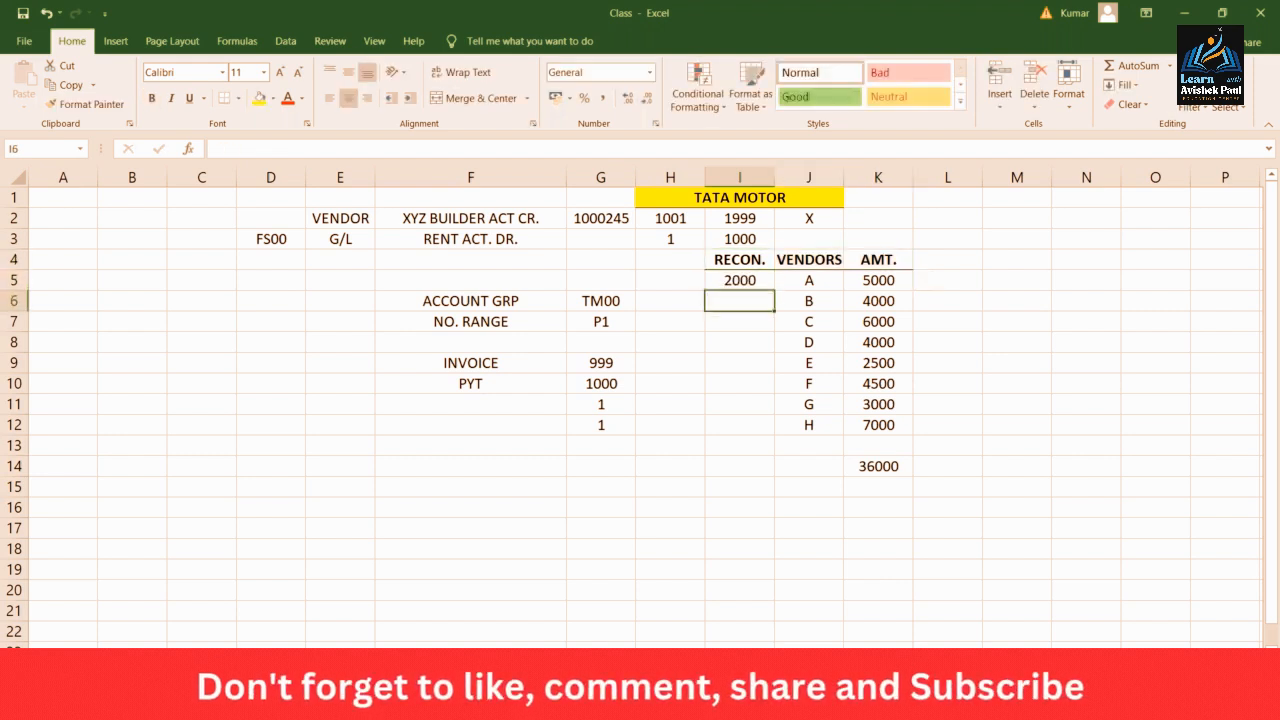
click(754, 281)
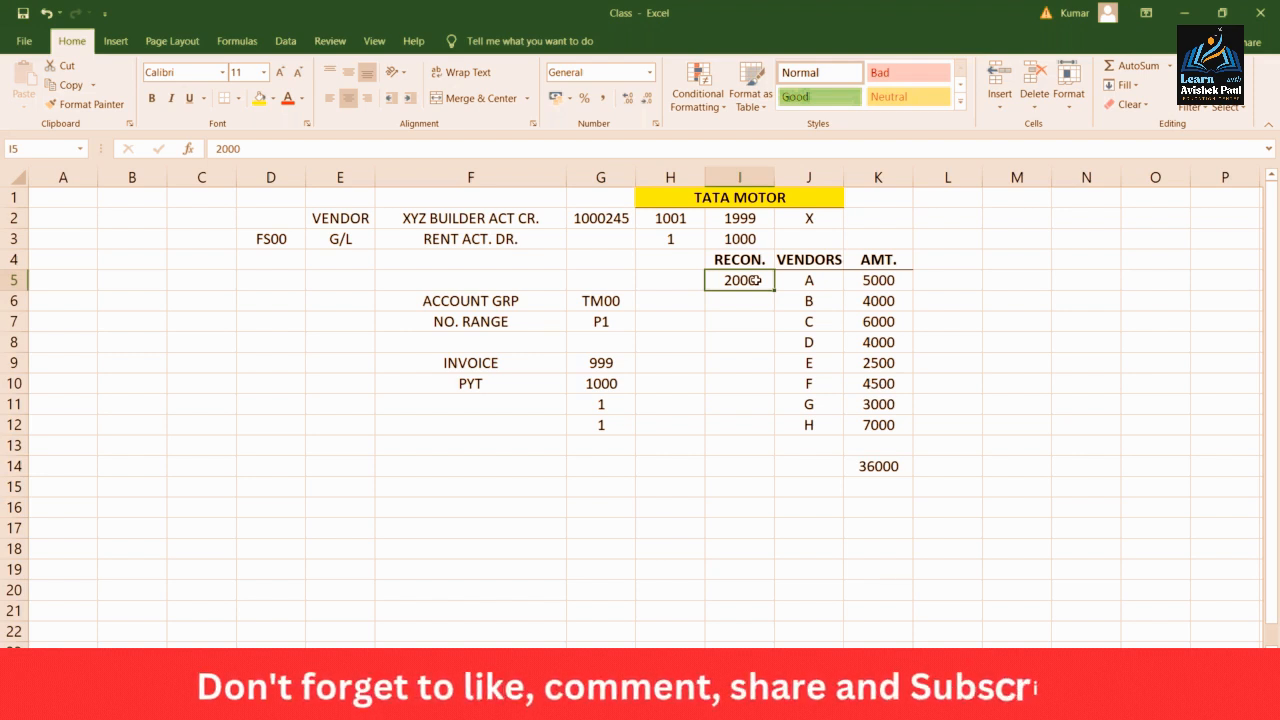
click(814, 281)
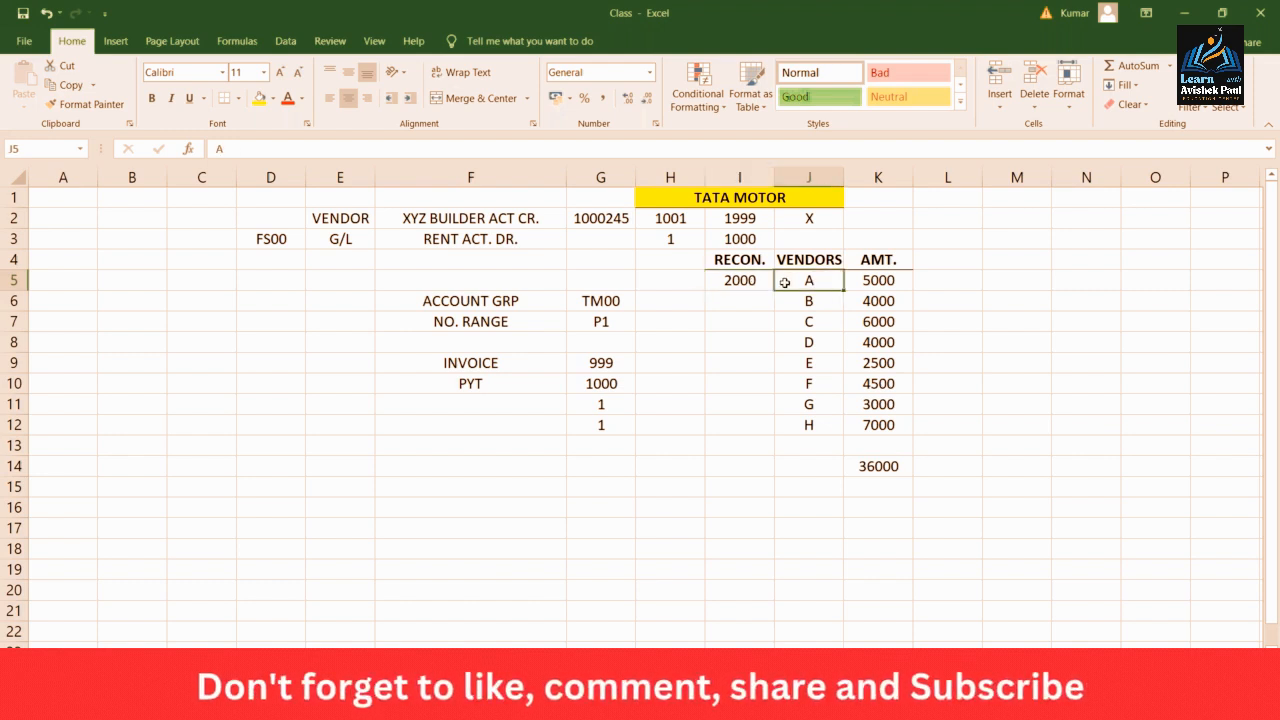
drag(733, 281, 737, 425)
key(ctrl+d)
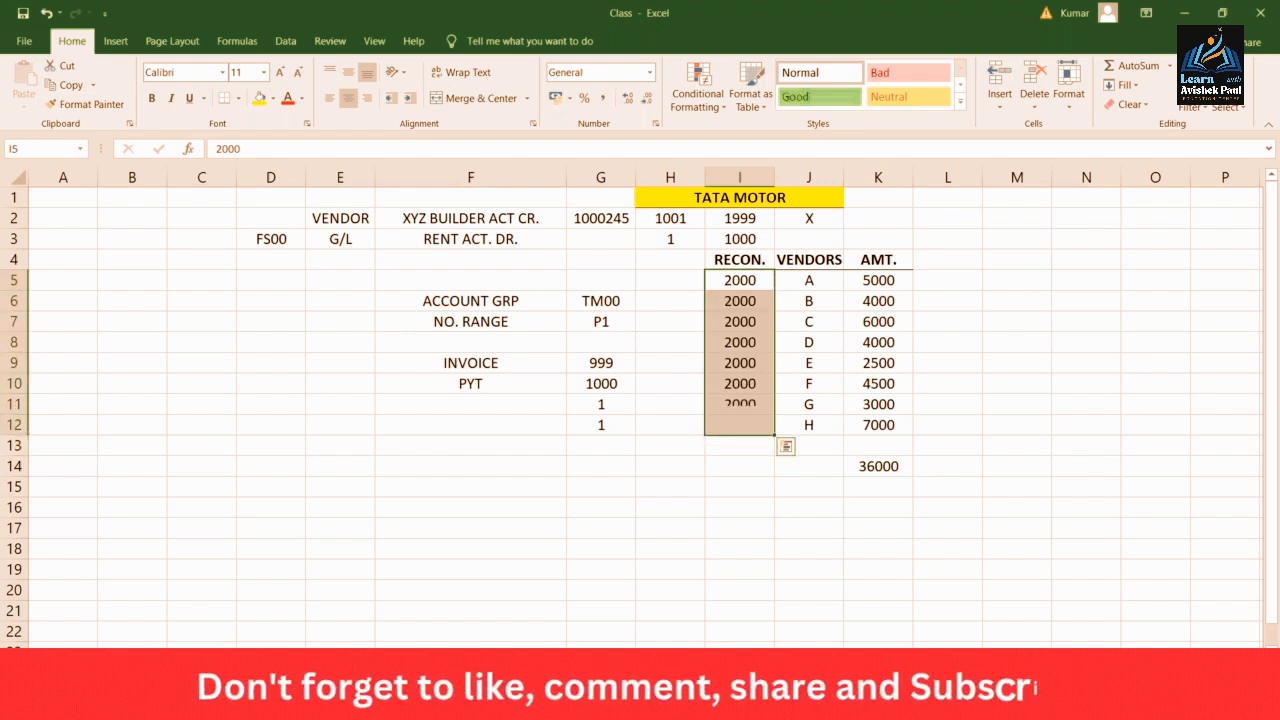
click(742, 325)
click(739, 388)
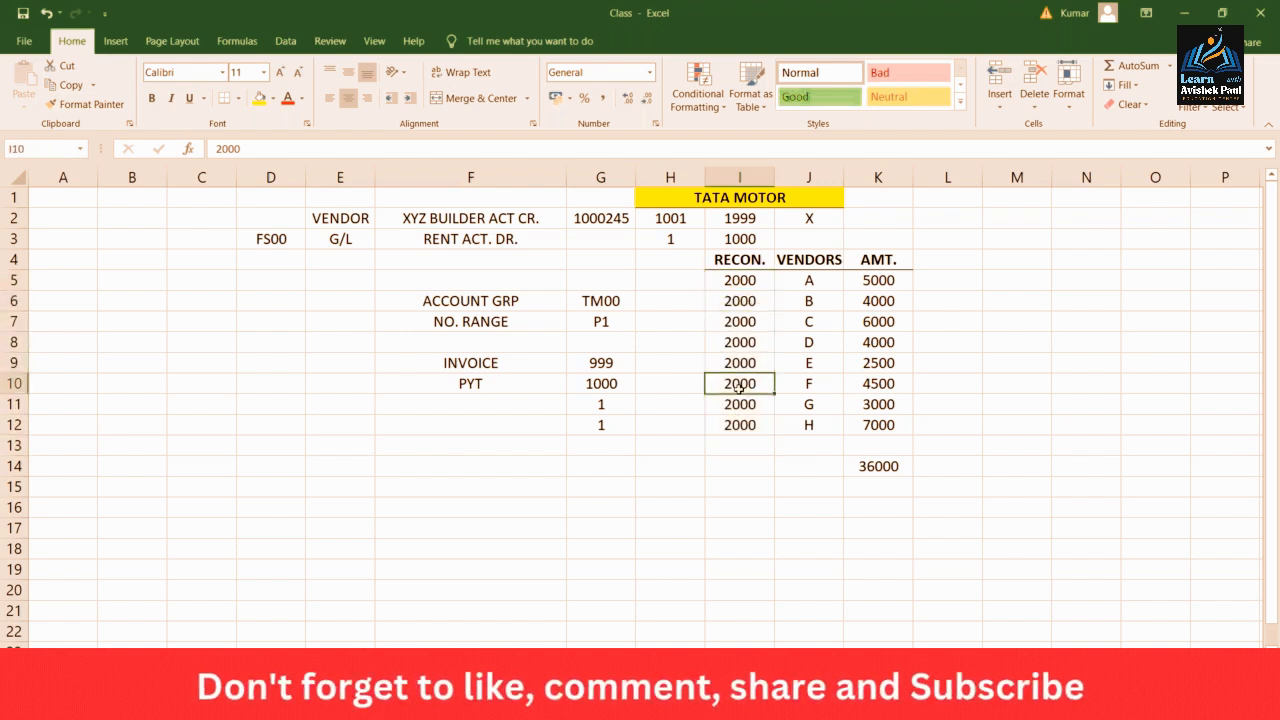